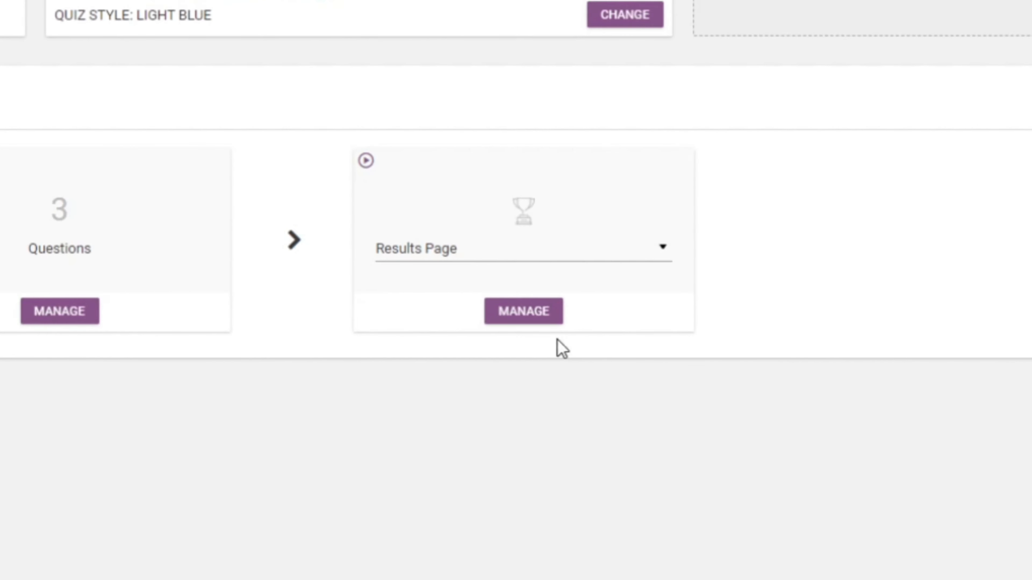
# Step: Open the First Results Page variation's design in the Thrive editor
pyautogui.click(600, 383)
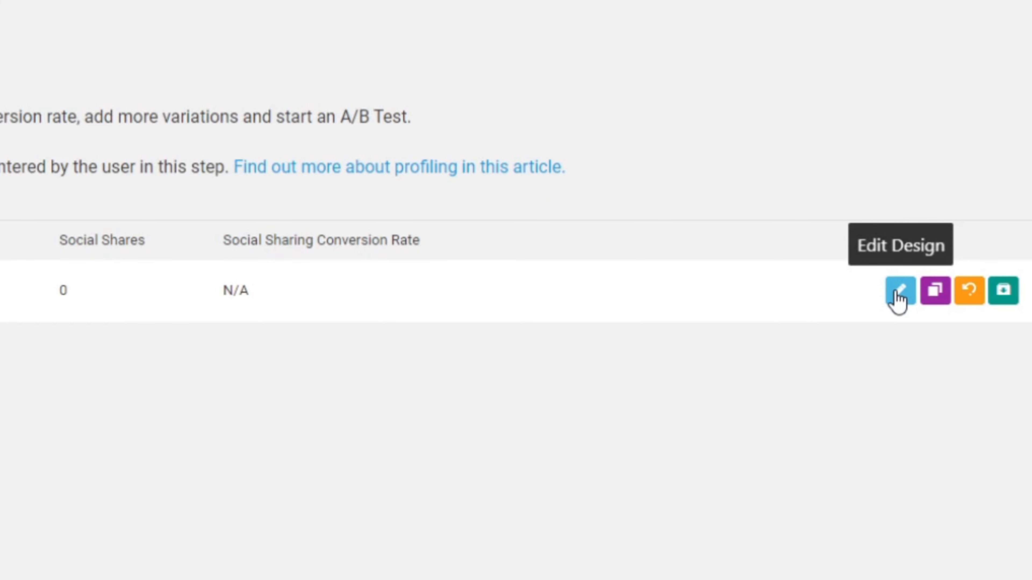
pyautogui.click(896, 294)
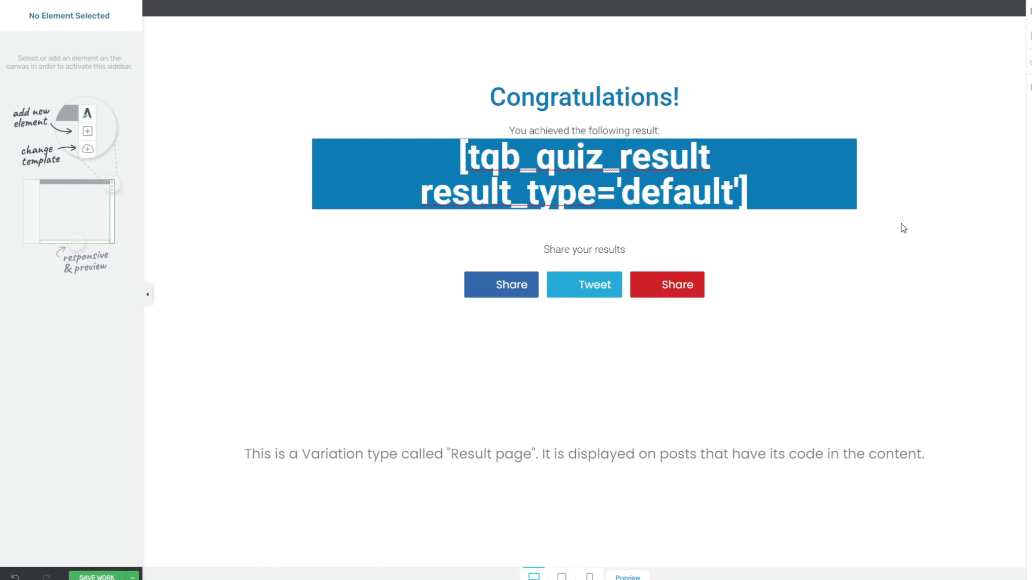
# Step: Add a Dynamic Content element below the quiz block, split into 2 equal score intervals
pyautogui.click(1028, 37)
pyautogui.scroll(-15, 999, 254)
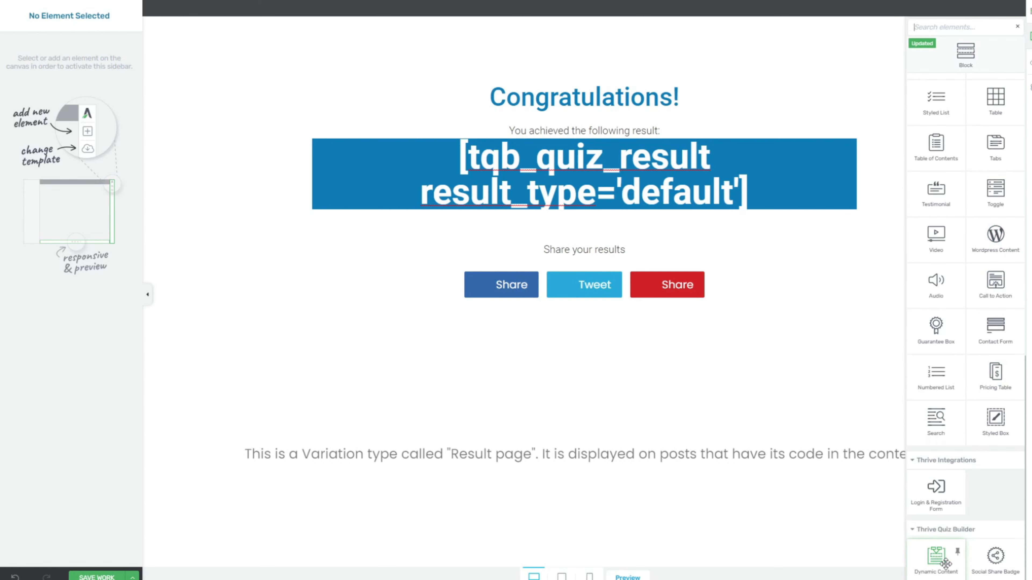
pyautogui.moveTo(945, 564); pyautogui.dragTo(642, 305)
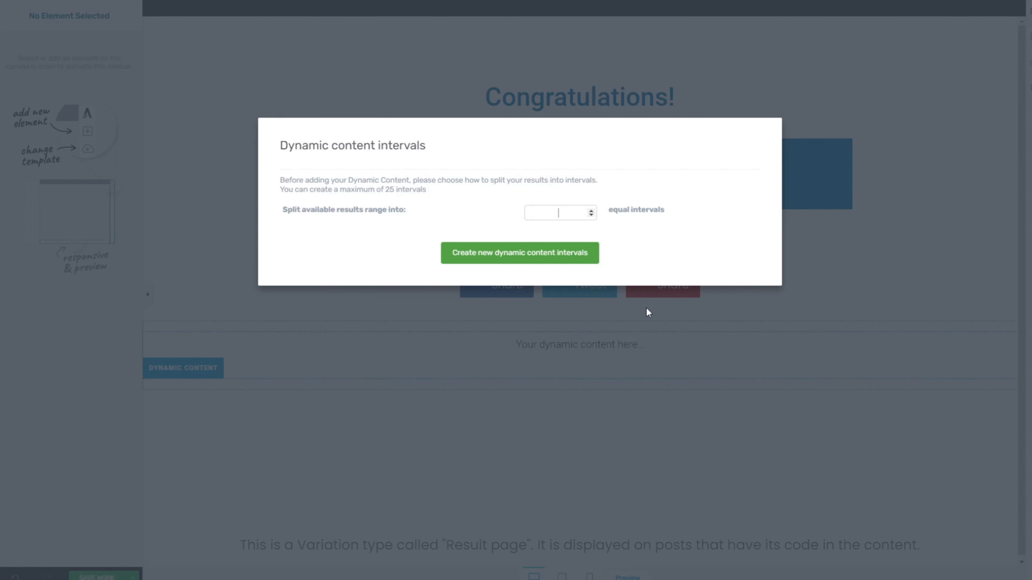
pyautogui.moveTo(338, 190); pyautogui.dragTo(426, 188)
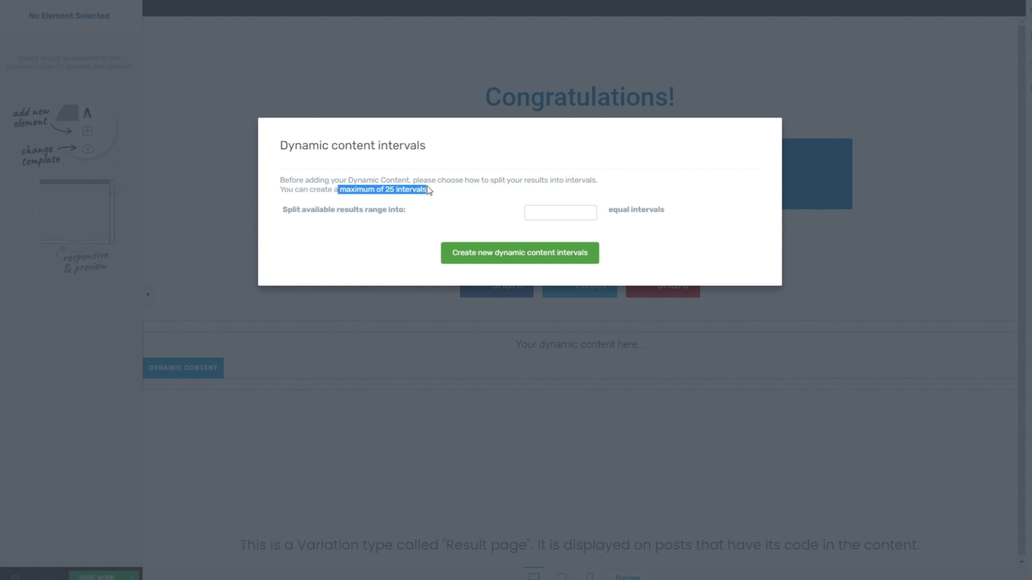
pyautogui.click(558, 213)
pyautogui.write('2')
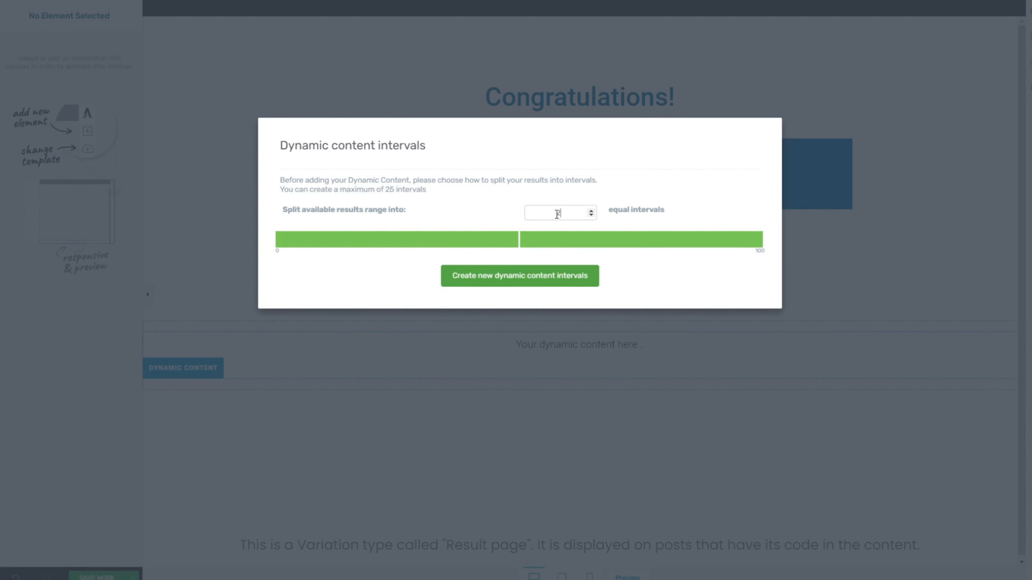
pyautogui.click(542, 281)
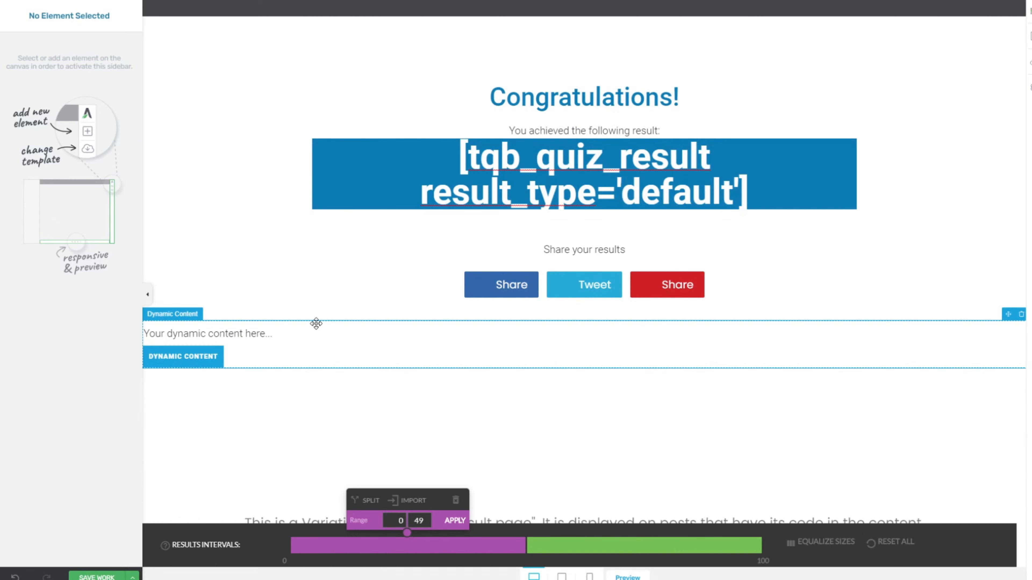
# Step: Move the Dynamic Content box to sit directly beneath the social share buttons
pyautogui.click(388, 129)
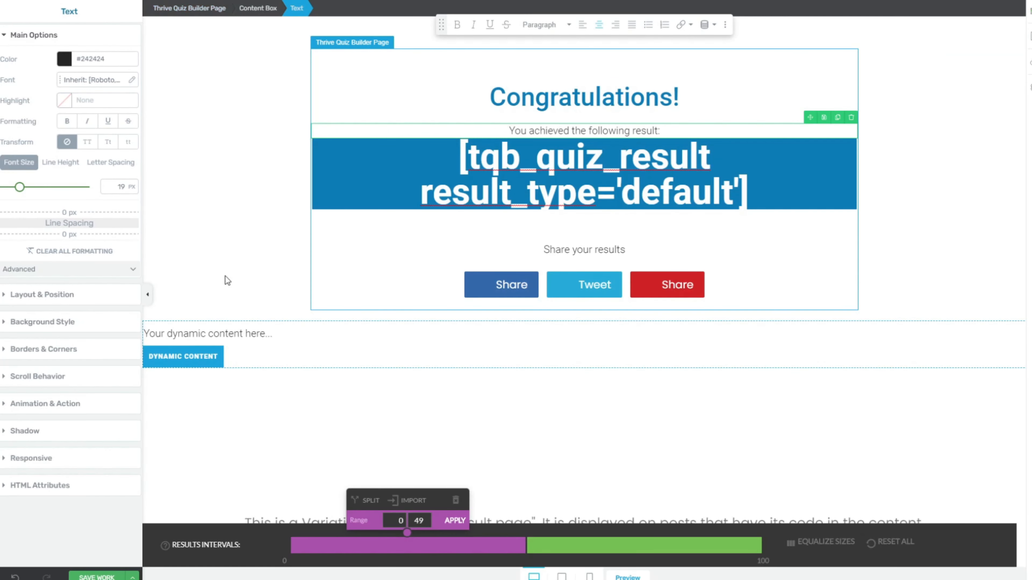
pyautogui.click(230, 326)
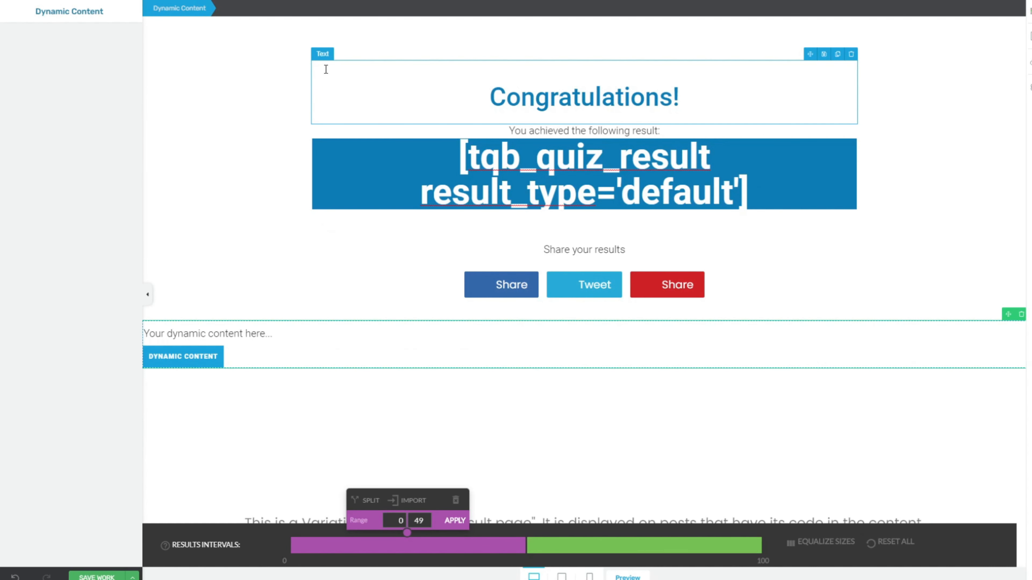
pyautogui.click(326, 69)
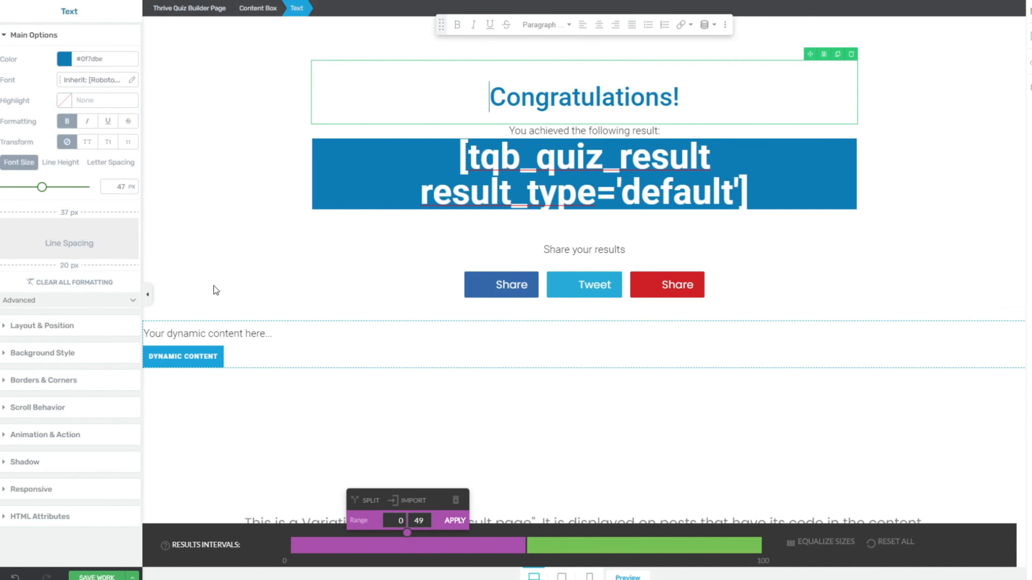
pyautogui.click(214, 323)
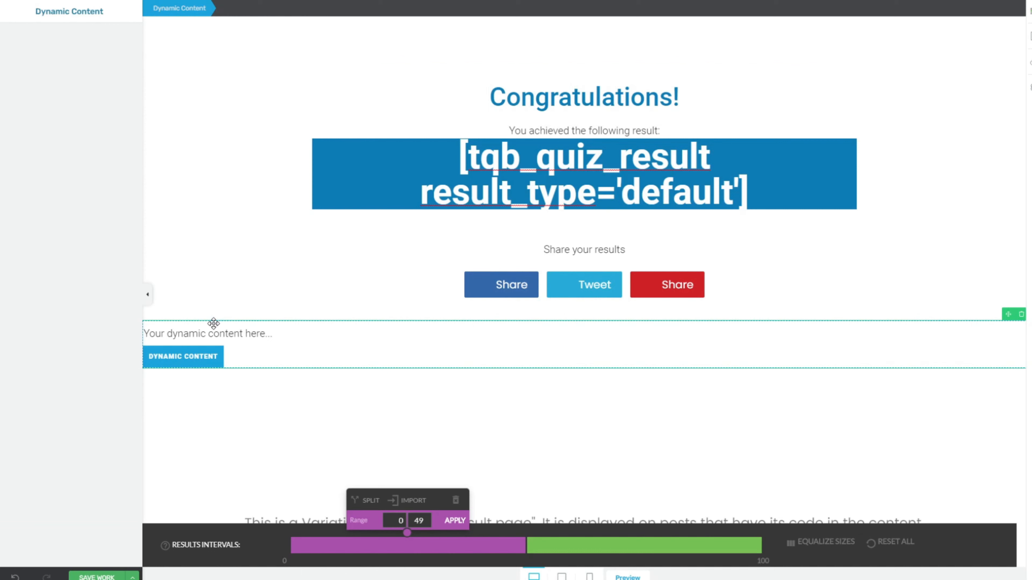
pyautogui.moveTo(214, 323); pyautogui.dragTo(510, 297)
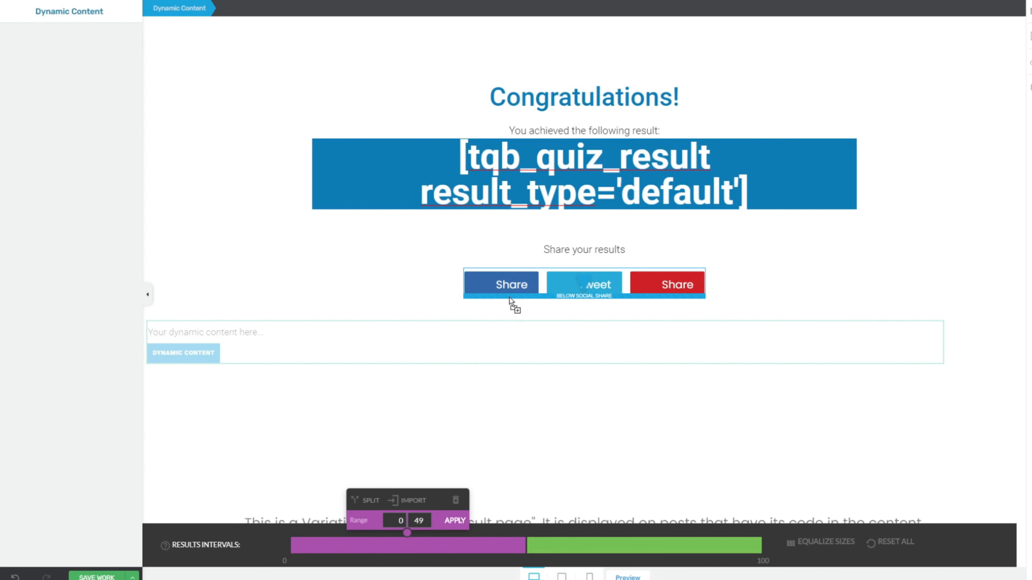
pyautogui.moveTo(510, 298); pyautogui.dragTo(510, 296)
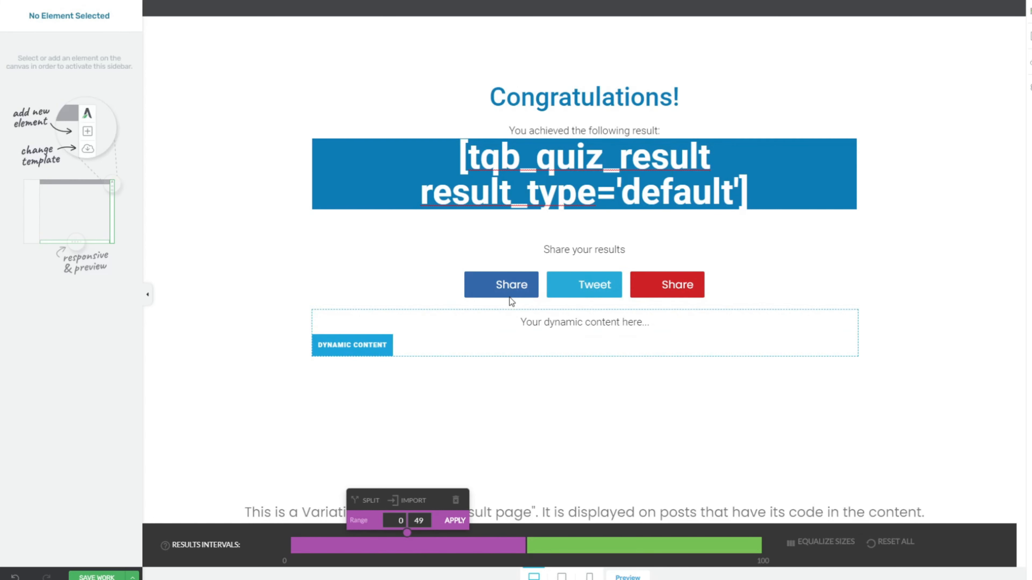
pyautogui.click(357, 312)
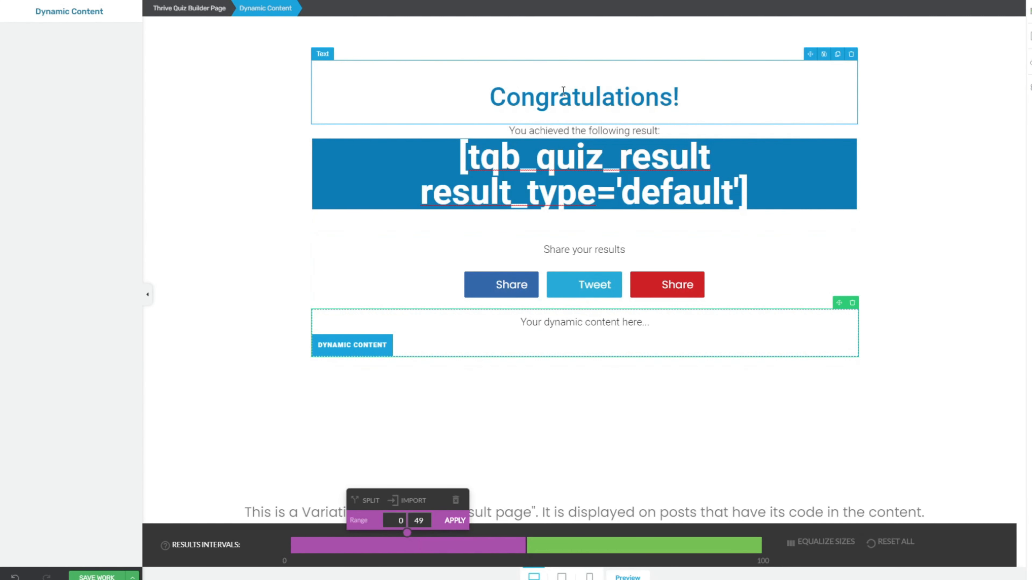
# Step: Rename the Congratulations heading to 'Oh No' and move it into the dynamic content box
pyautogui.click(563, 91)
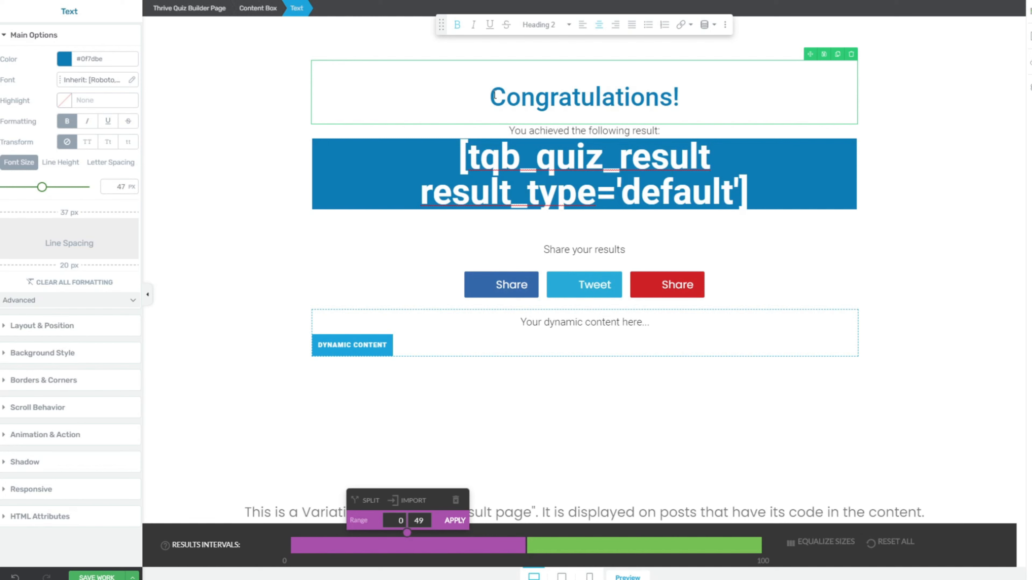
pyautogui.moveTo(494, 96); pyautogui.dragTo(664, 98)
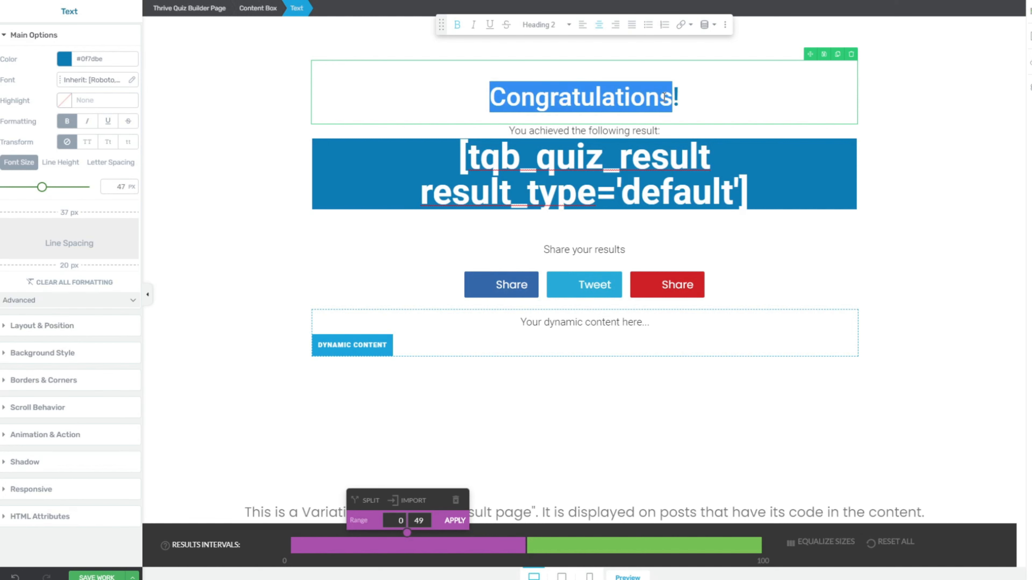
pyautogui.write('Oh No!')
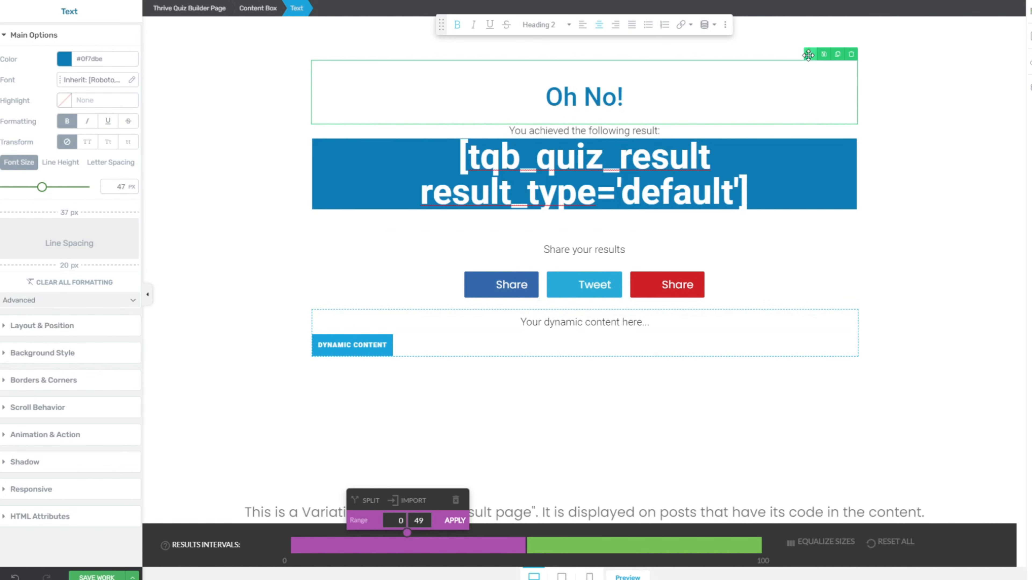
pyautogui.moveTo(809, 55); pyautogui.dragTo(739, 329)
# Step: Delete the placeholder text and colour the 'Oh No!' heading black
pyautogui.click(727, 259)
pyautogui.moveTo(739, 258); pyautogui.dragTo(496, 263)
pyautogui.click(852, 245)
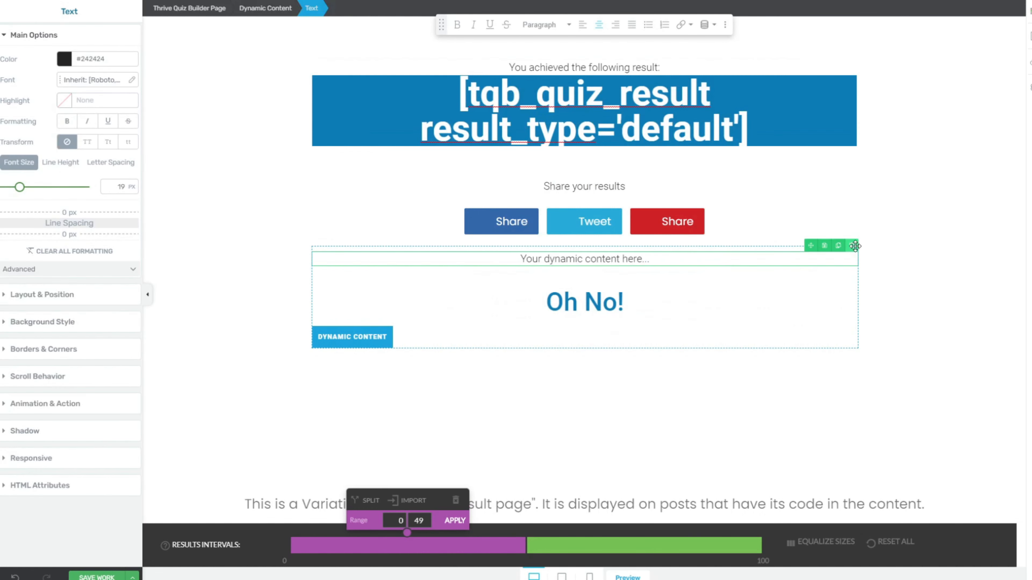
pyautogui.click(669, 284)
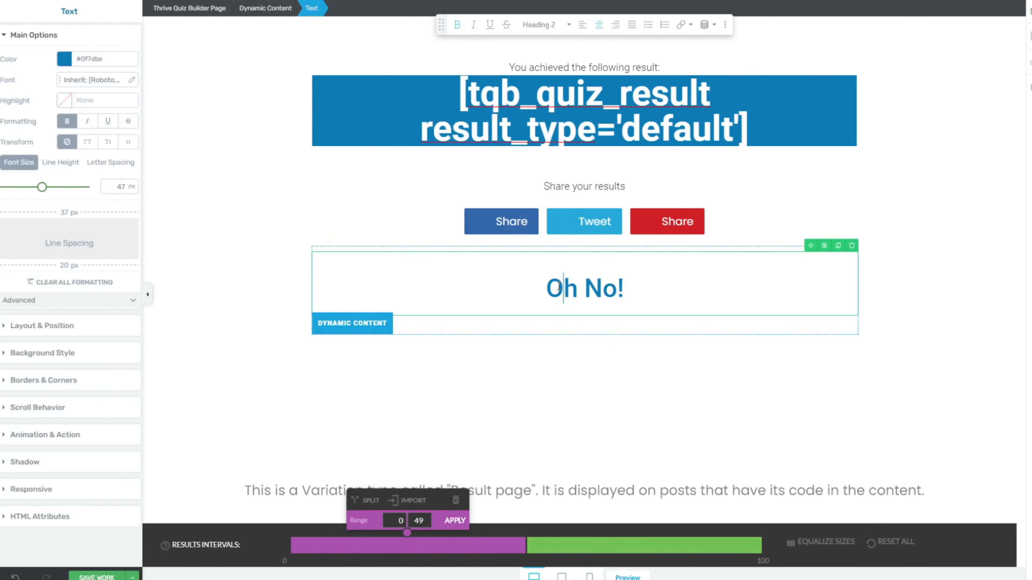
pyautogui.moveTo(543, 285); pyautogui.dragTo(631, 284)
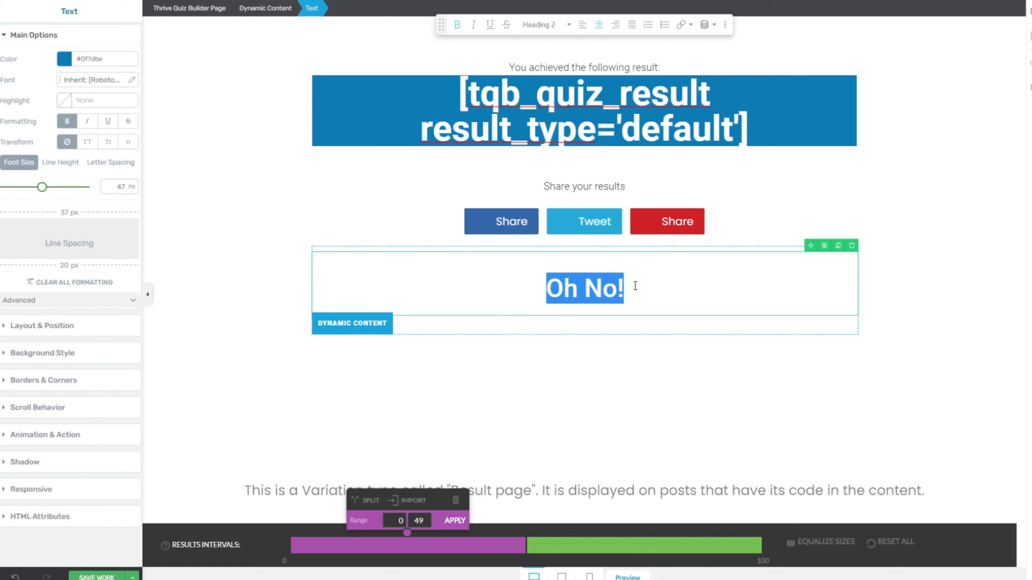
pyautogui.click(62, 59)
pyautogui.moveTo(62, 150); pyautogui.dragTo(53, 190)
pyautogui.click(100, 262)
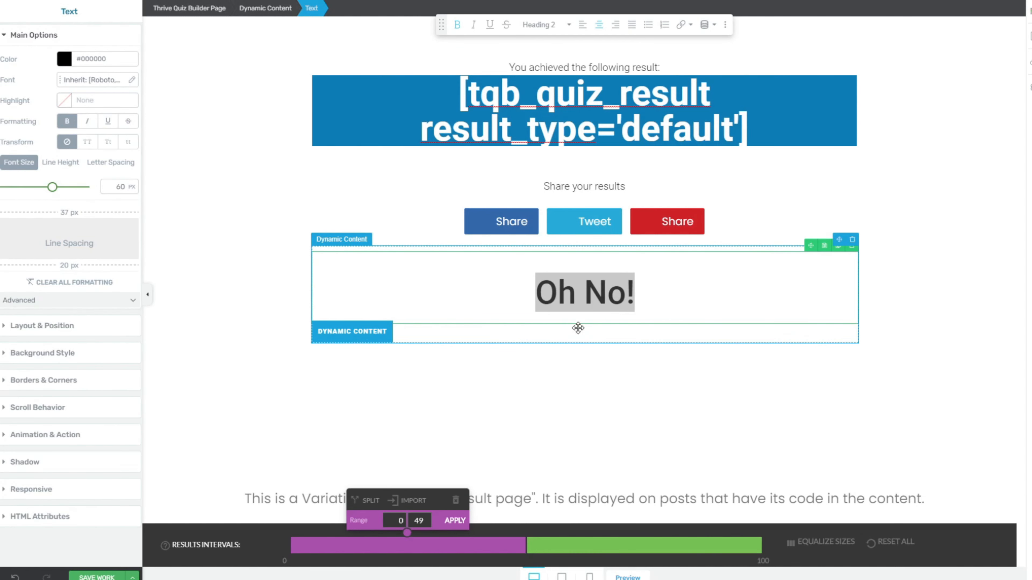
# Step: Add a 'You scored:' text line below the heading, enlarged to 27 px
pyautogui.click(1029, 36)
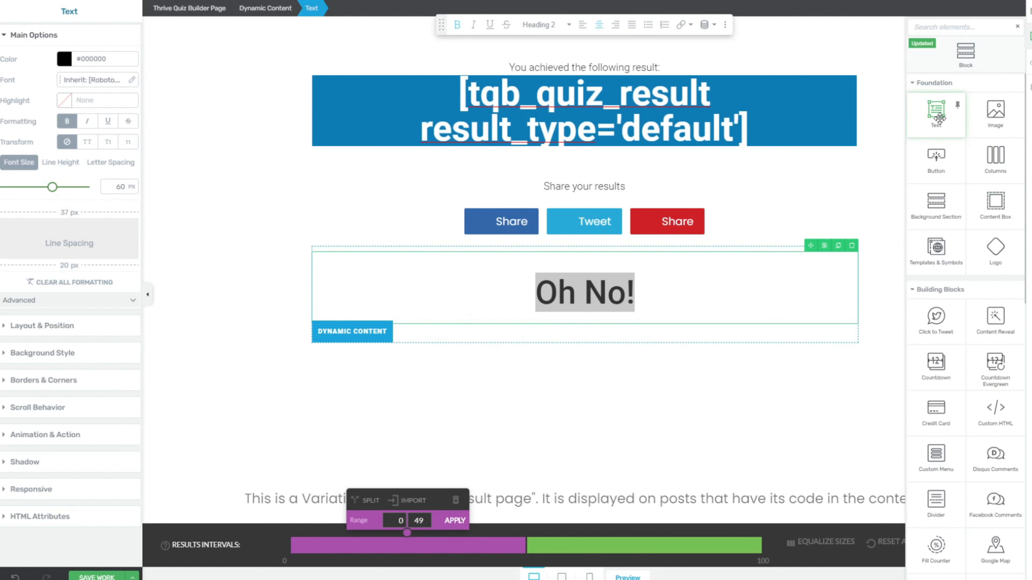
pyautogui.moveTo(939, 118); pyautogui.dragTo(640, 310)
pyautogui.write('Y')
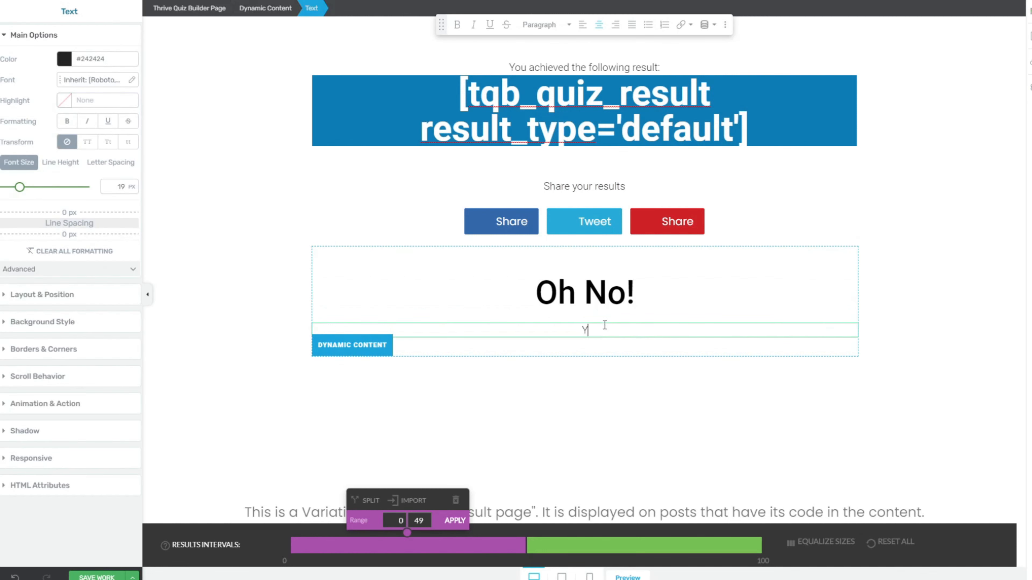
pyautogui.write('ou scored:')
pyautogui.tripleClick(586, 325)
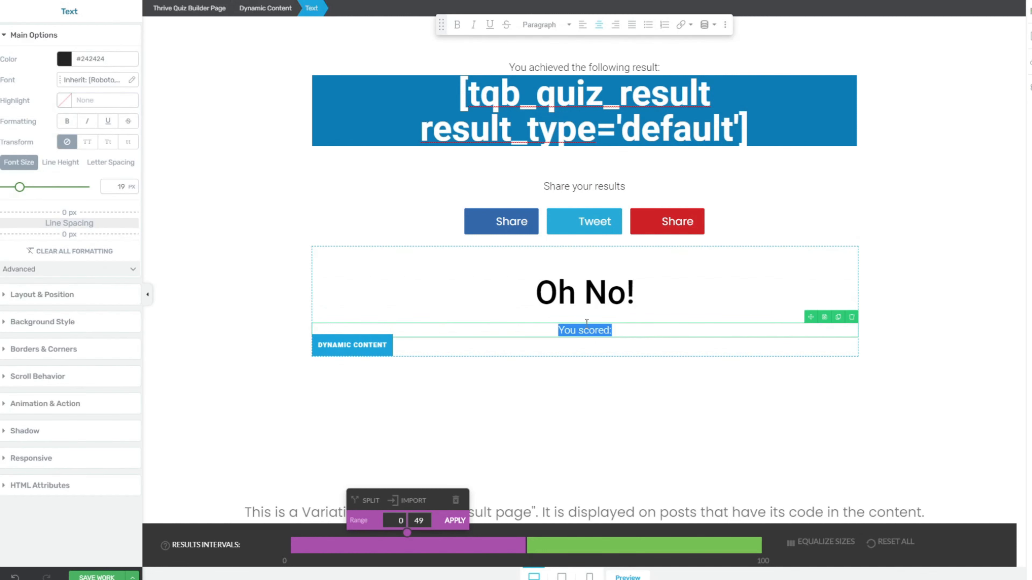
pyautogui.moveTo(19, 187); pyautogui.dragTo(31, 195)
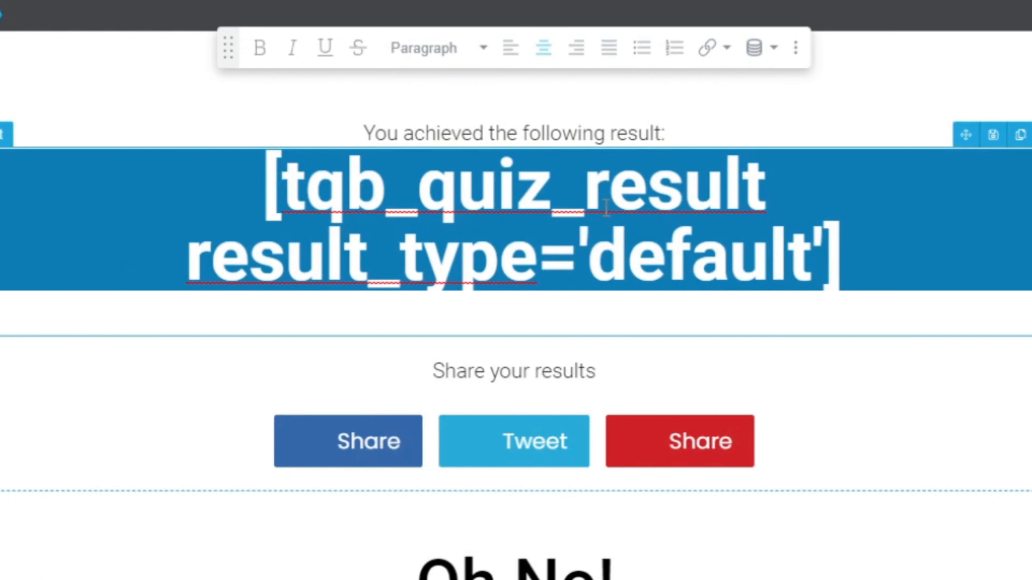
# Step: Move the quiz result shortcode below 'You scored:', with 0 highlight opacity and black text
pyautogui.tripleClick(831, 247)
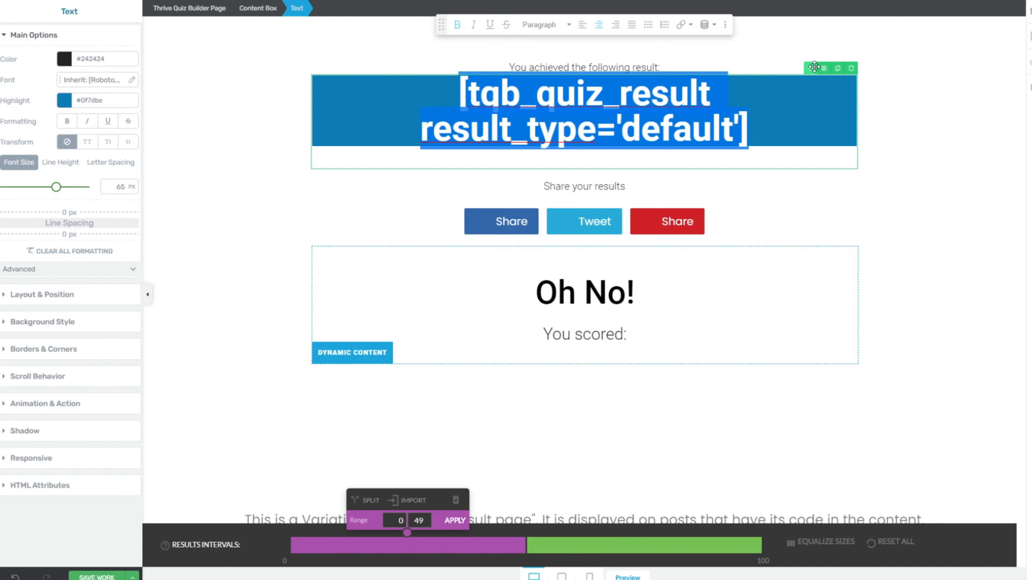
pyautogui.moveTo(888, 102); pyautogui.dragTo(728, 407)
pyautogui.moveTo(703, 270); pyautogui.dragTo(638, 337)
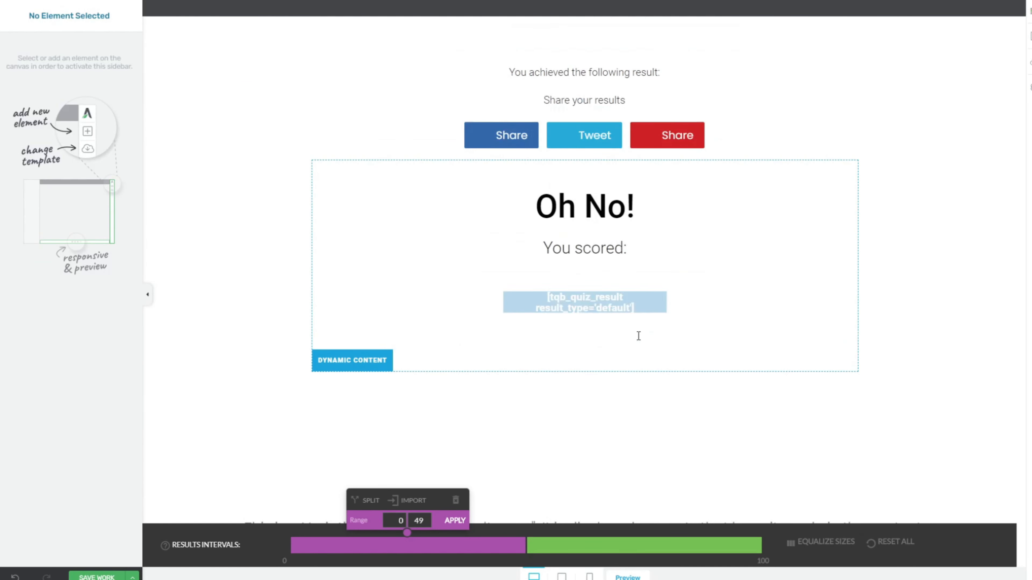
pyautogui.click(772, 300)
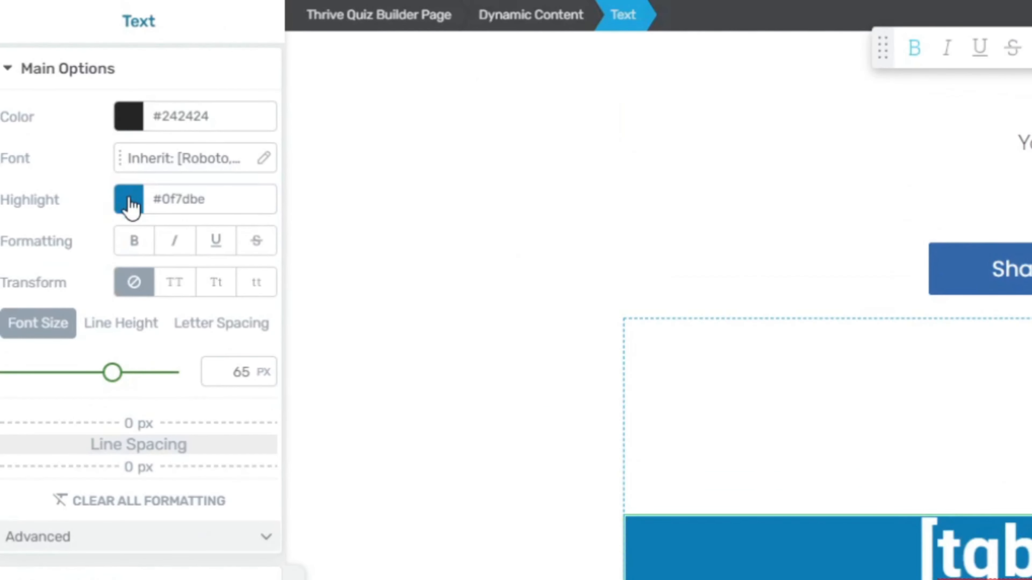
pyautogui.click(97, 152)
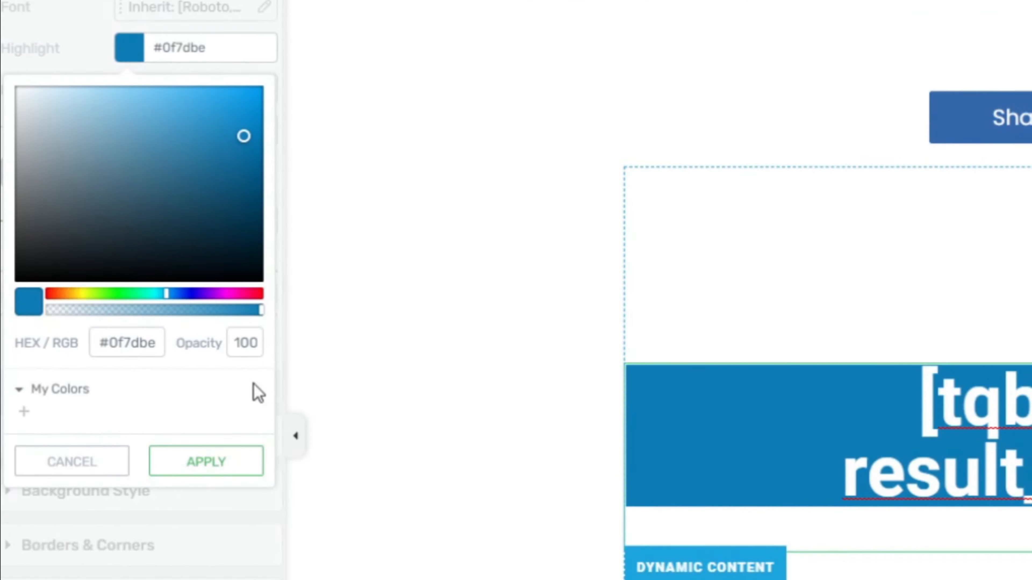
pyautogui.doubleClick(245, 495)
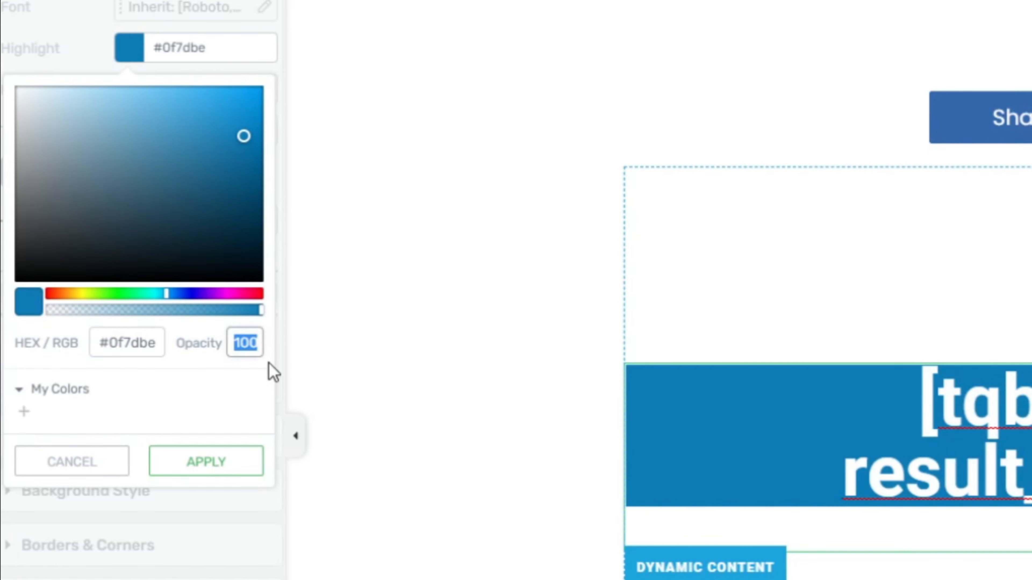
pyautogui.write('0')
pyautogui.click(205, 461)
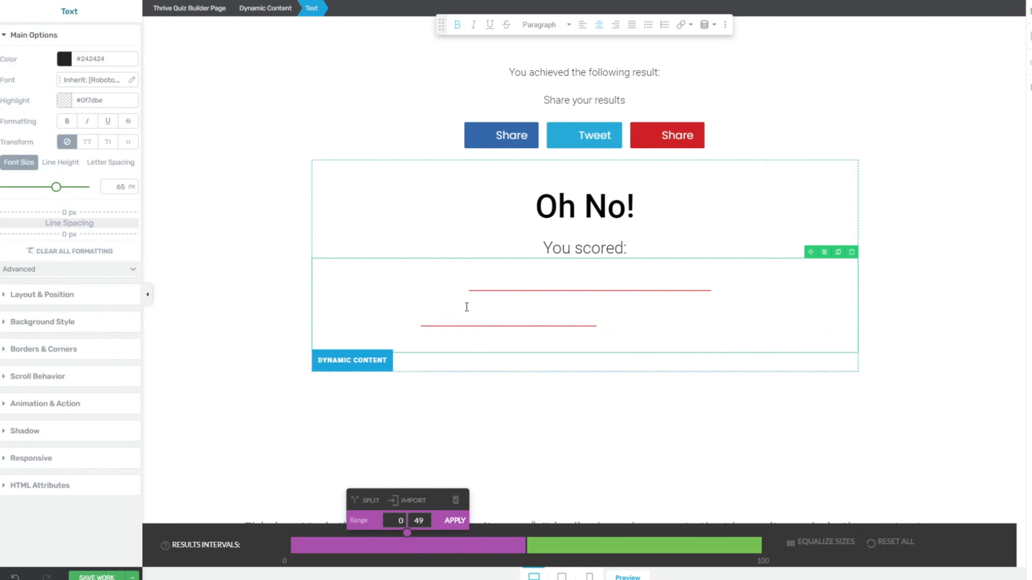
pyautogui.moveTo(402, 288); pyautogui.dragTo(749, 321)
pyautogui.click(63, 59)
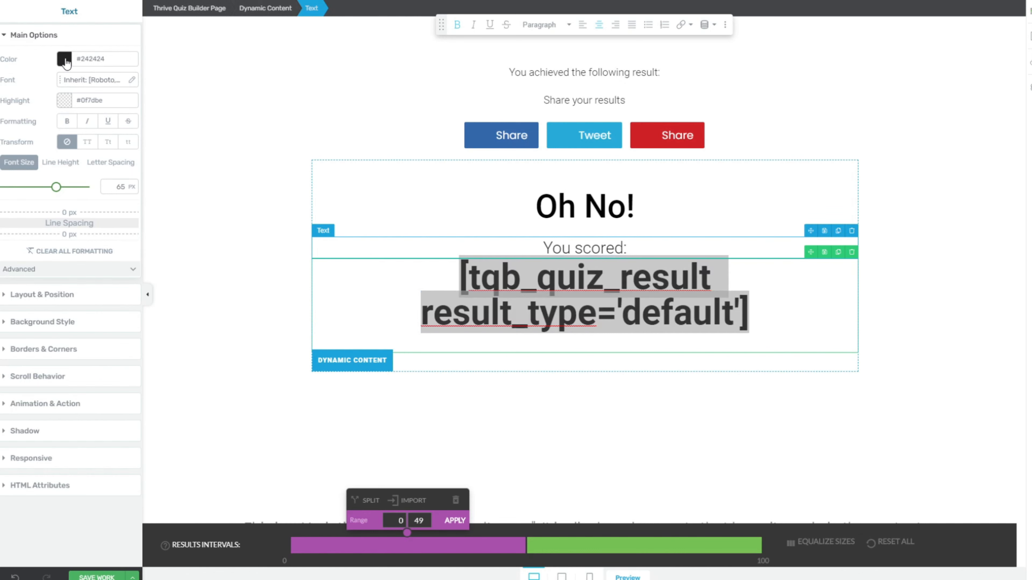
pyautogui.click(10, 173)
pyautogui.click(103, 265)
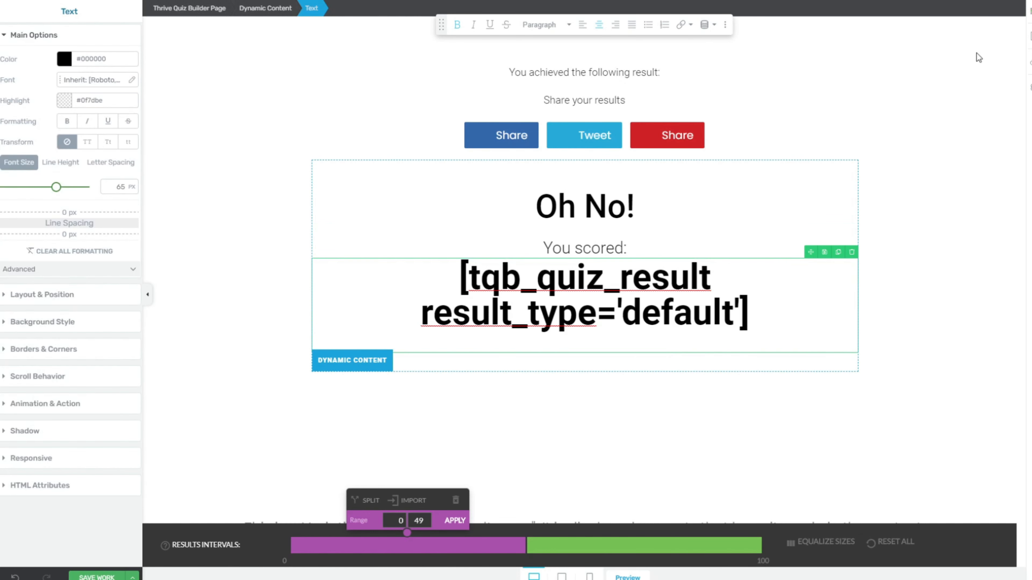
# Step: Add a text line reading 'You don't understand your wife well enough.' below the score
pyautogui.click(1030, 40)
pyautogui.moveTo(936, 122); pyautogui.dragTo(722, 346)
pyautogui.write("You don't understand your wif")
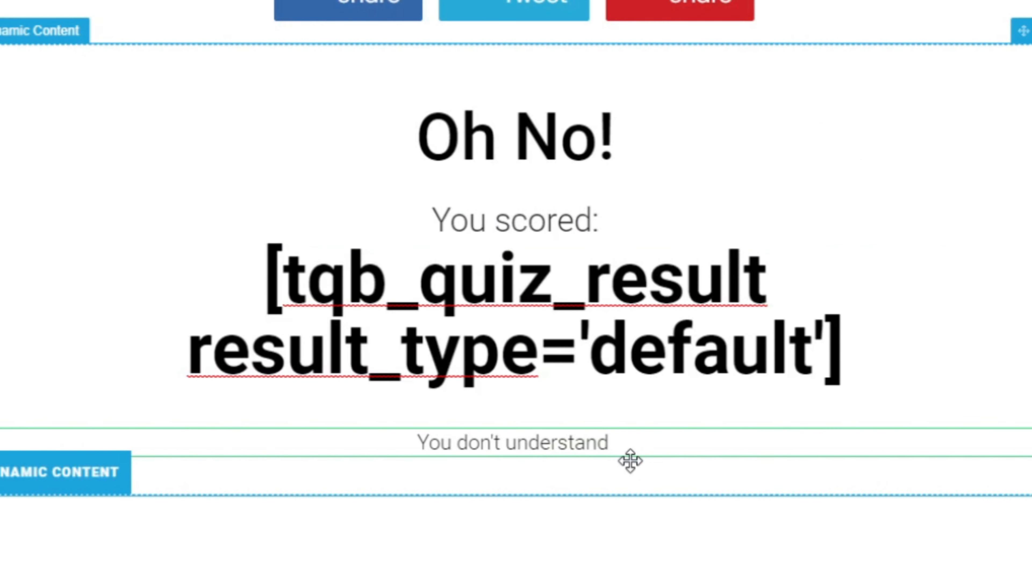
pyautogui.write('e well enough.')
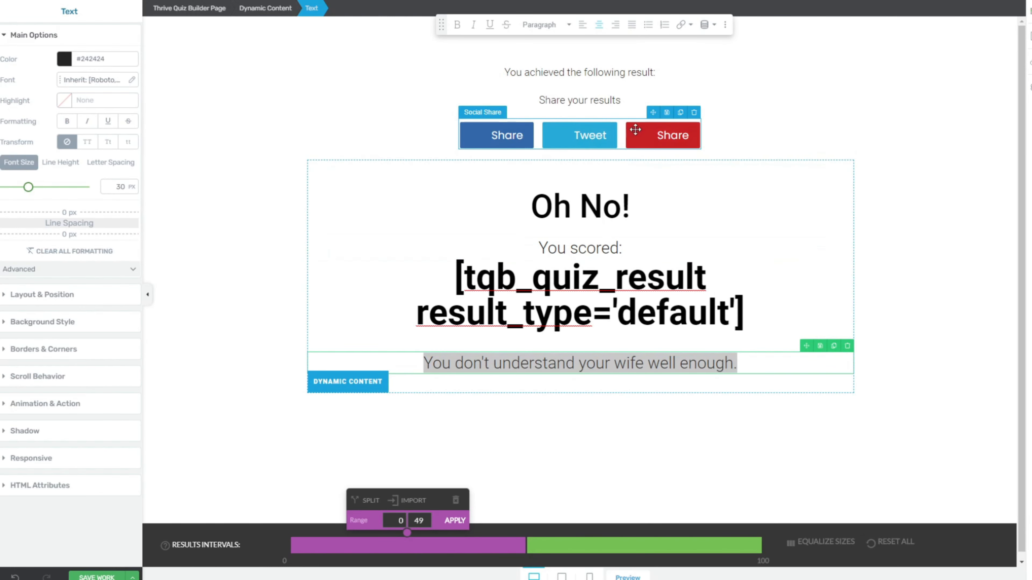
# Step: Delete the share buttons and both intro lines, then place a content box below the message
pyautogui.click(693, 112)
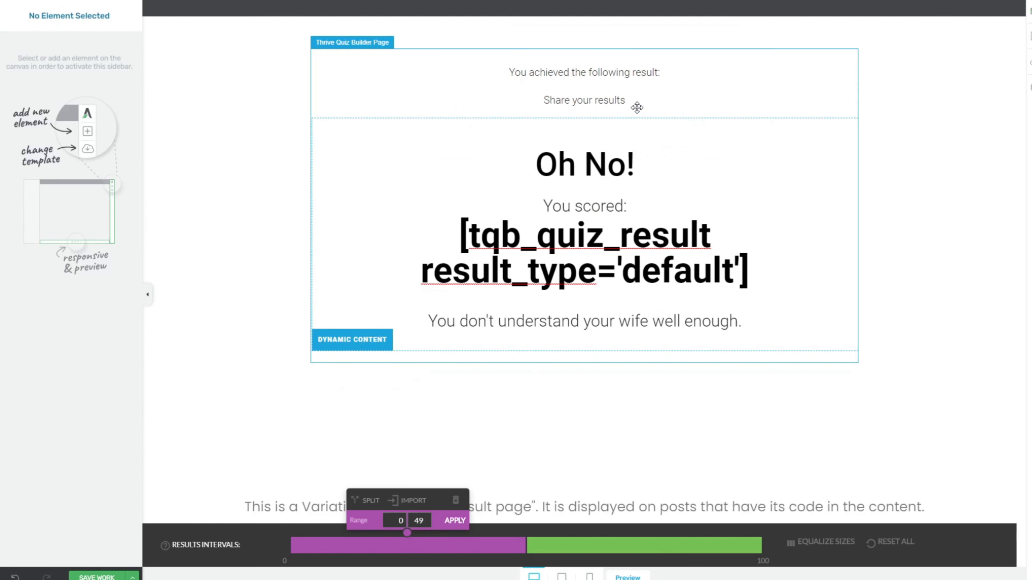
pyautogui.click(851, 83)
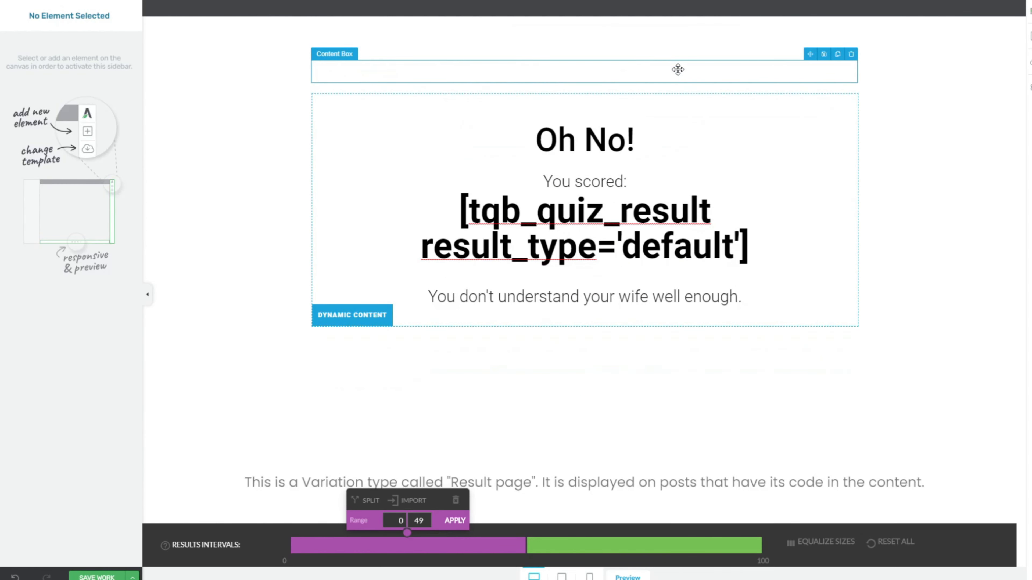
pyautogui.click(851, 59)
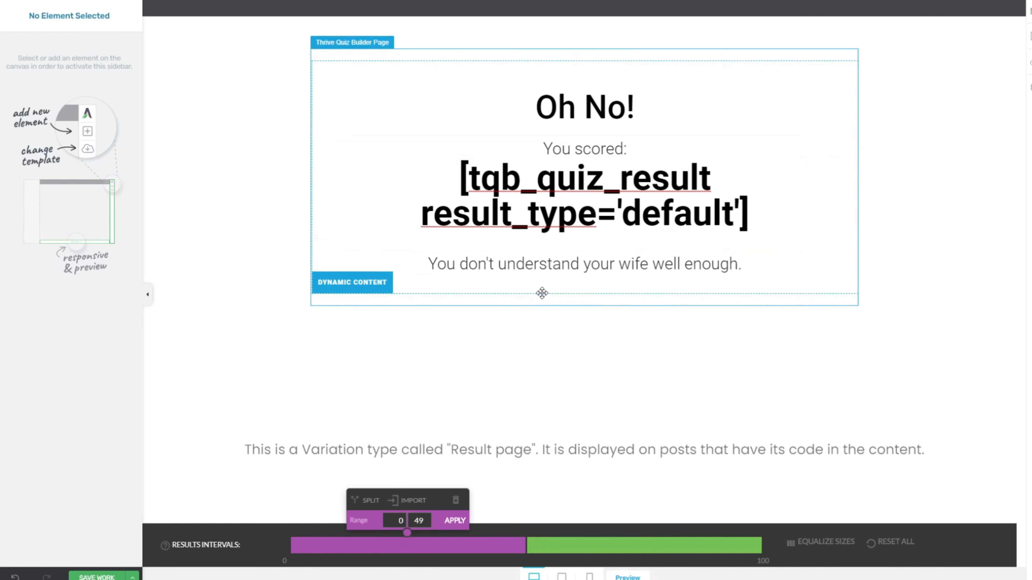
pyautogui.click(1030, 37)
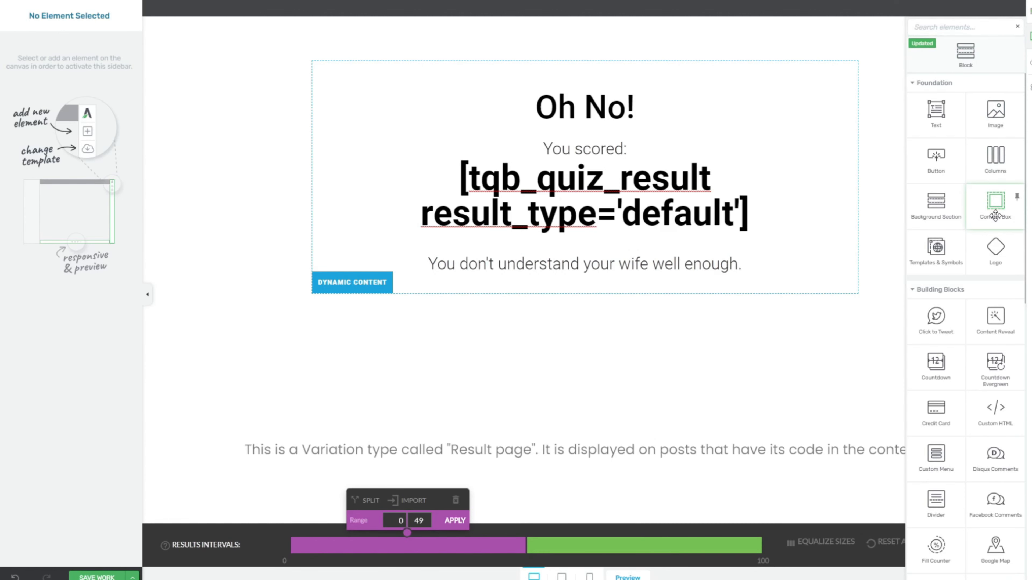
pyautogui.moveTo(994, 216); pyautogui.dragTo(690, 276)
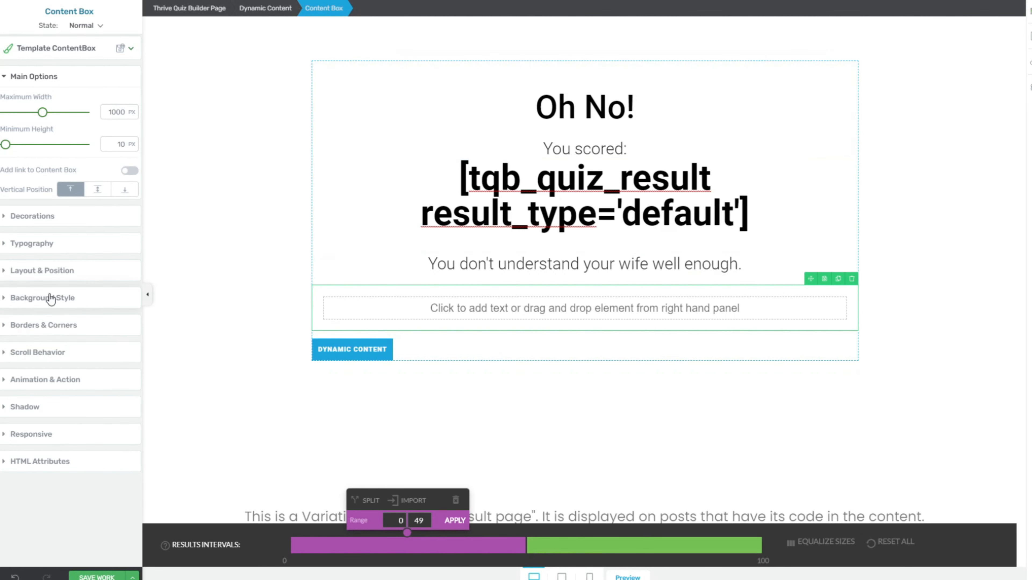
# Step: Give the content box a solid #ffc100 yellow background at 100 opacity and drop a text element inside
pyautogui.click(40, 296)
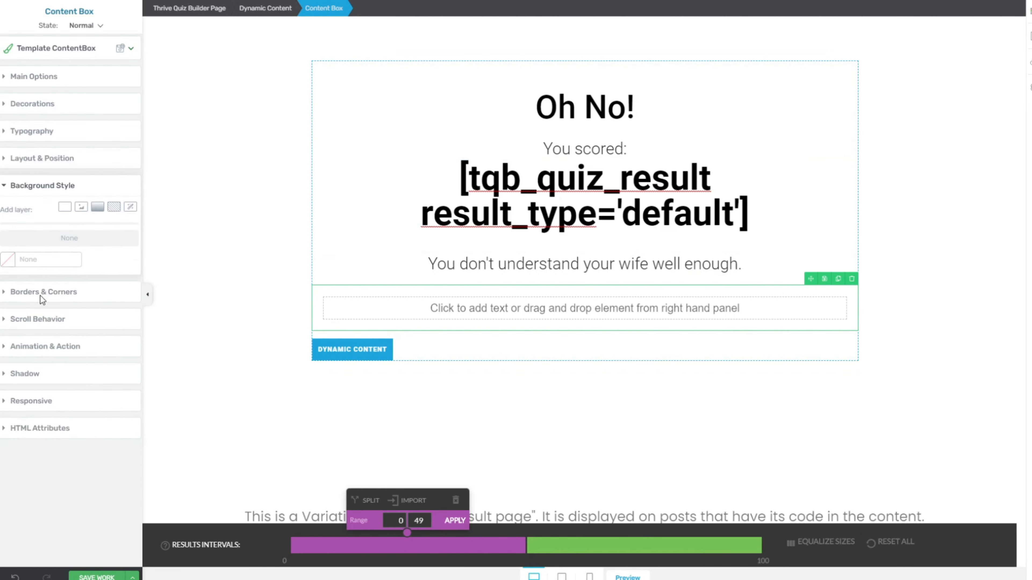
pyautogui.click(64, 208)
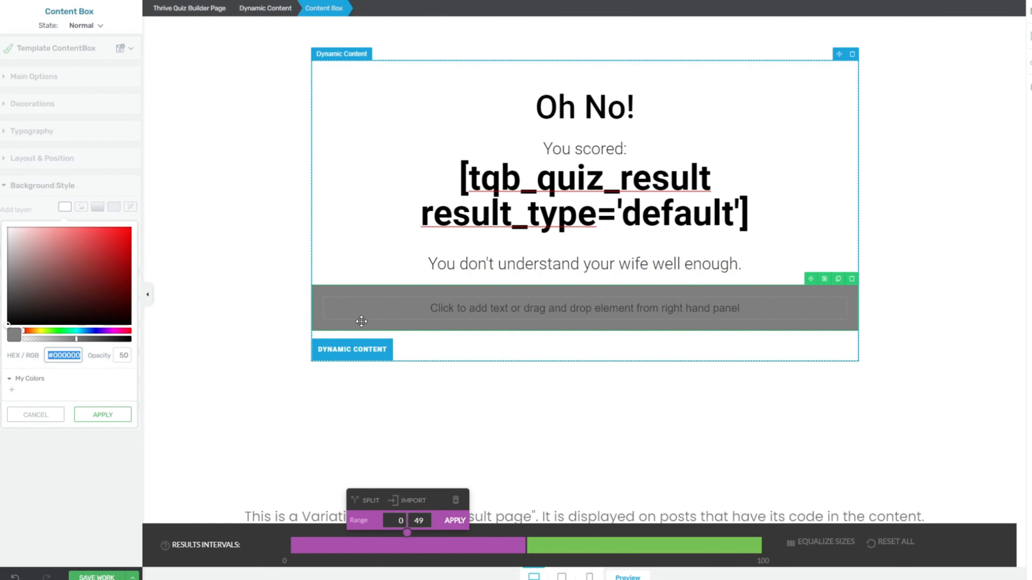
pyautogui.click(124, 355)
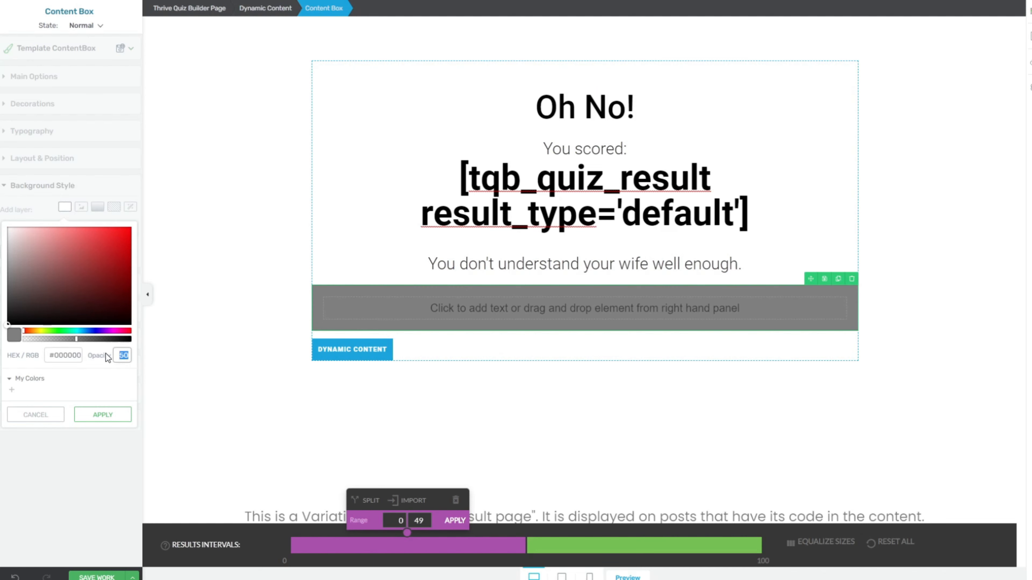
pyautogui.write('100')
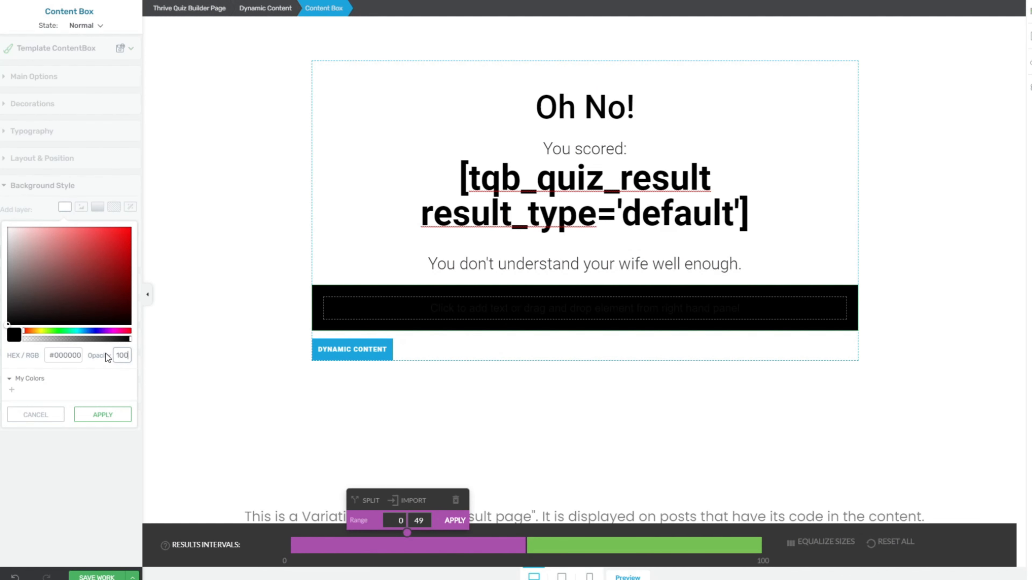
pyautogui.click(65, 356)
pyautogui.click(65, 357)
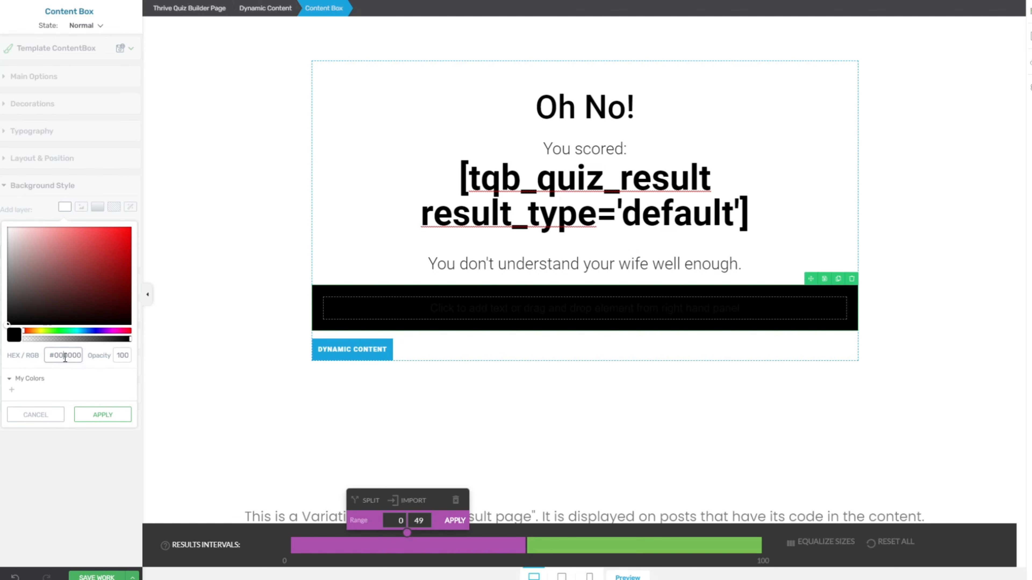
pyautogui.hotkey('ctrl', 'v')
pyautogui.moveTo(79, 279); pyautogui.dragTo(89, 254)
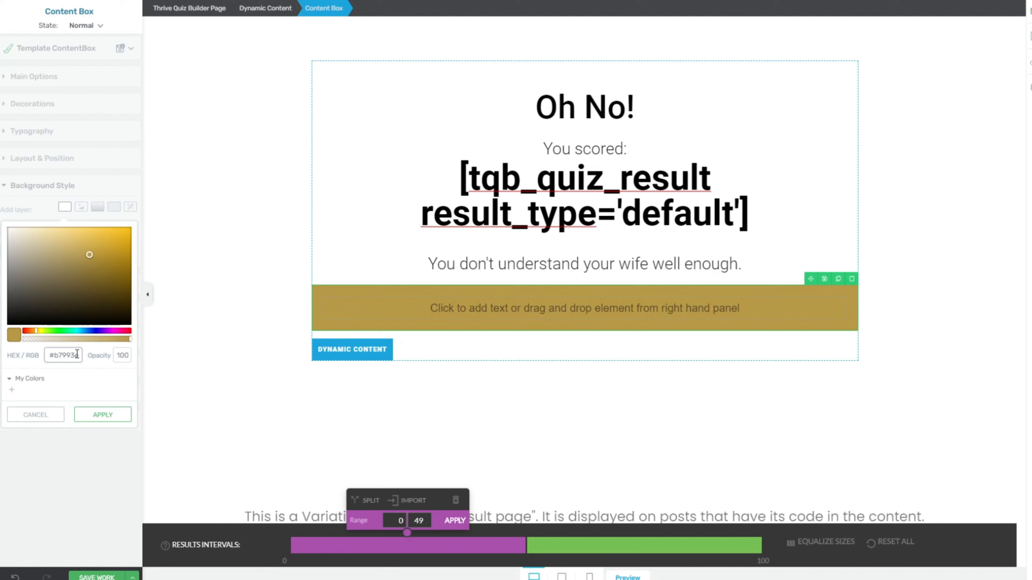
pyautogui.click(77, 354)
pyautogui.write('#ffc100')
pyautogui.click(91, 414)
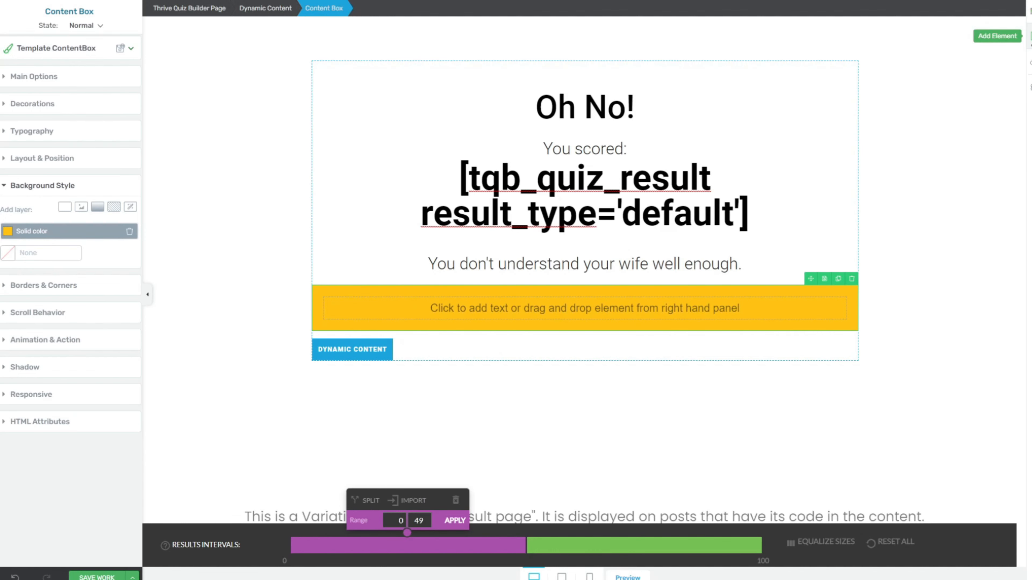
pyautogui.click(1030, 36)
pyautogui.moveTo(874, 197); pyautogui.dragTo(710, 310)
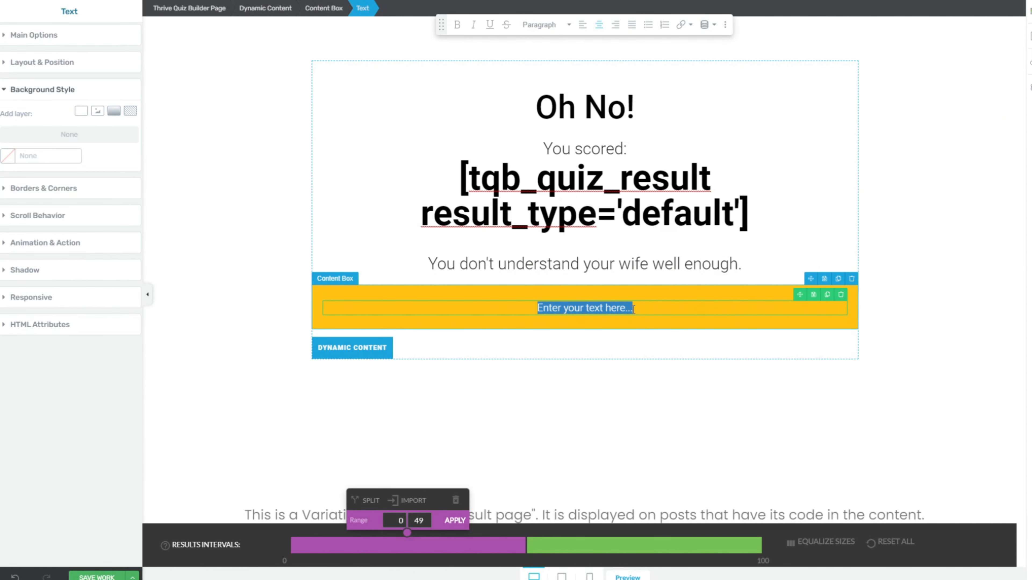
# Step: Make the new text a Heading 2 reading 'IT'S TIME TO BRING THE SMILES BACK TO HER!'
pyautogui.click(570, 30)
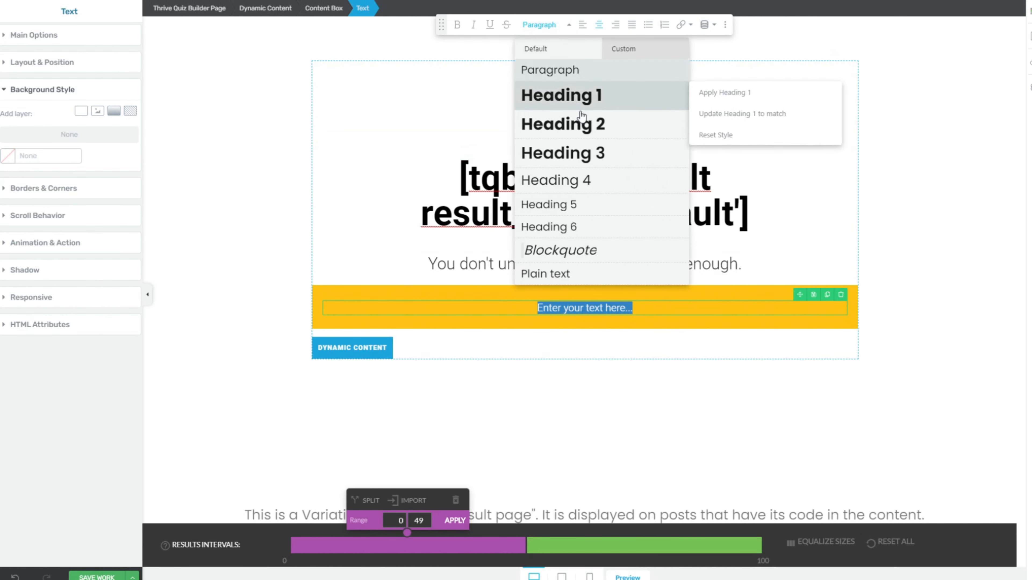
pyautogui.moveTo(589, 134)
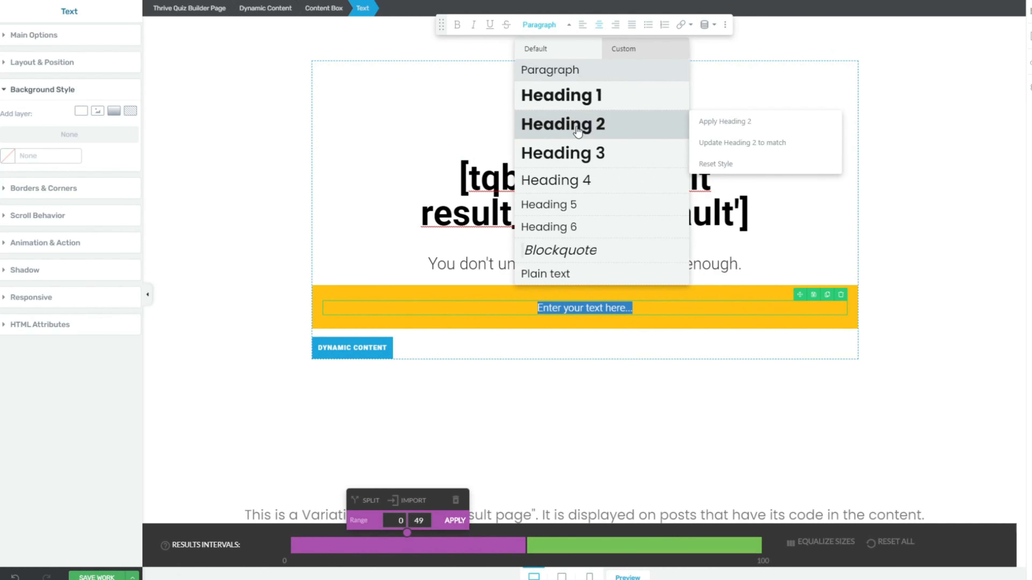
pyautogui.click(577, 134)
pyautogui.click(580, 339)
pyautogui.moveTo(452, 339); pyautogui.dragTo(745, 337)
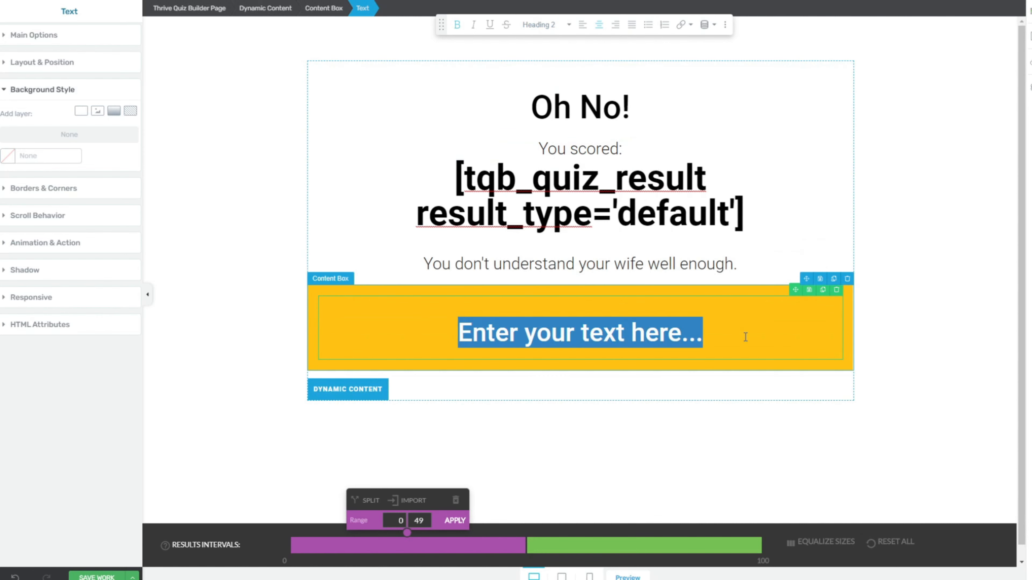
pyautogui.write("IT'S TIME TO BRING THE SMI")
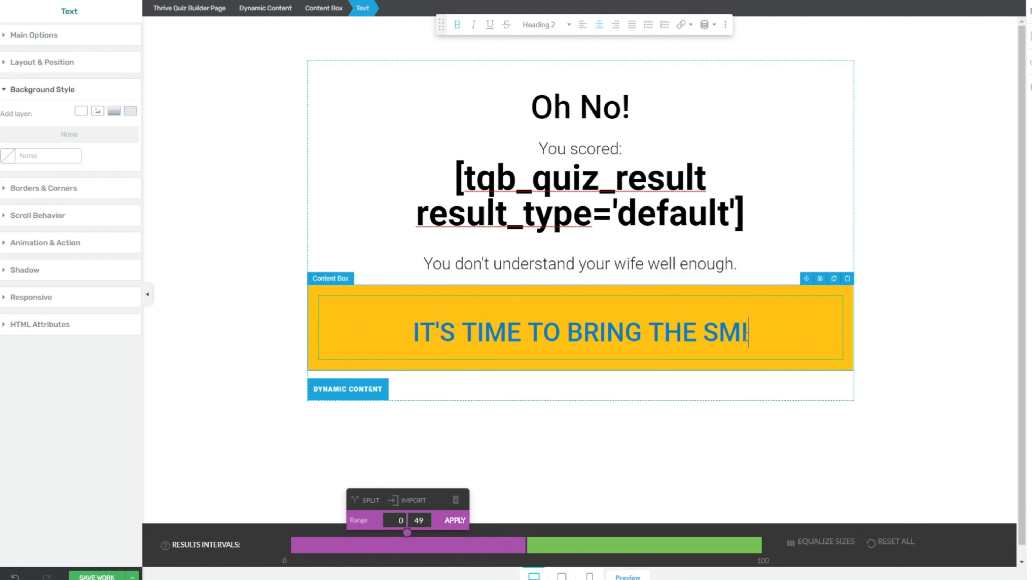
pyautogui.write('LES BACK TO HER!')
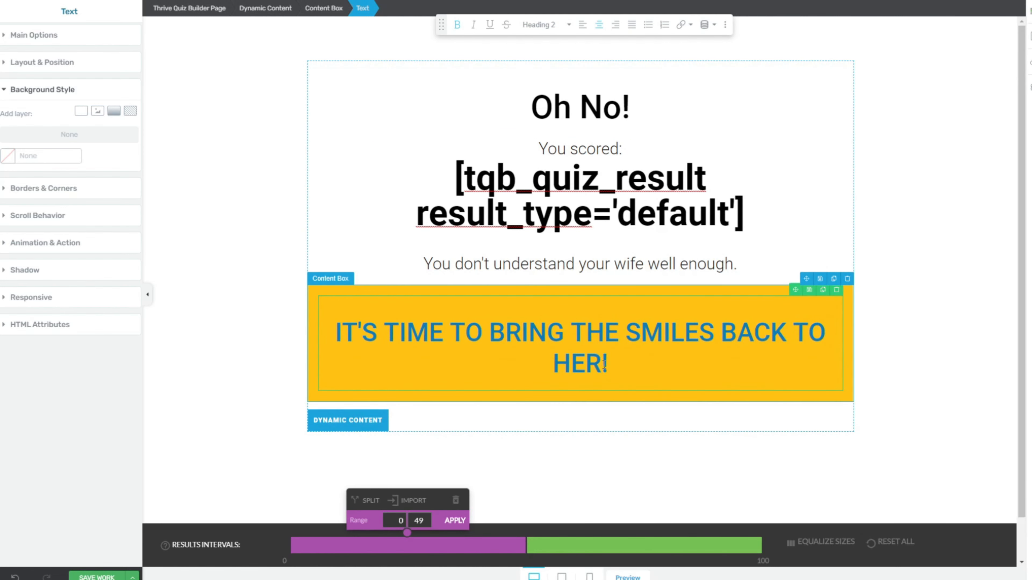
# Step: Colour the whole heading line black (#000000)
pyautogui.moveTo(612, 369); pyautogui.dragTo(333, 329)
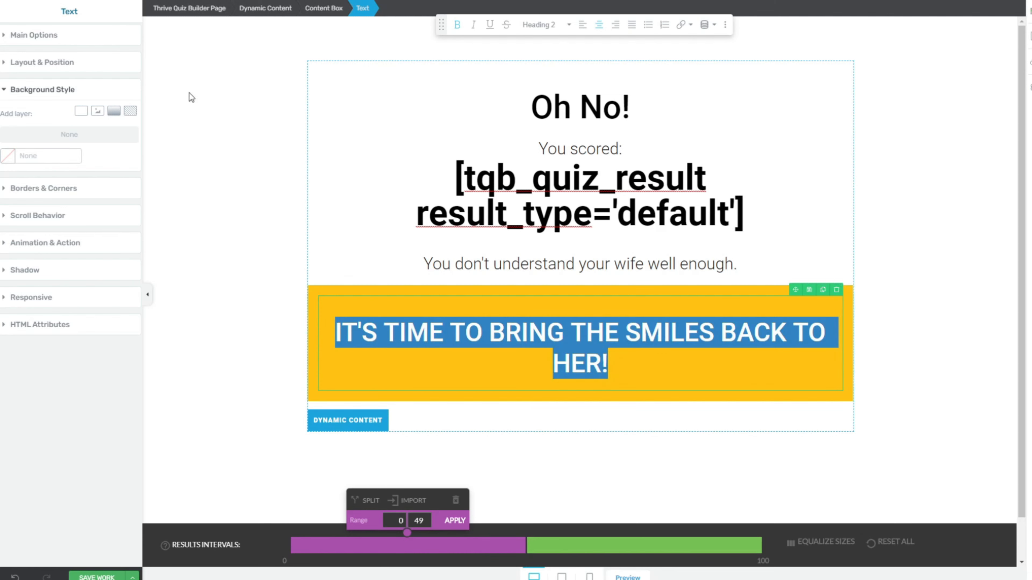
pyautogui.click(10, 38)
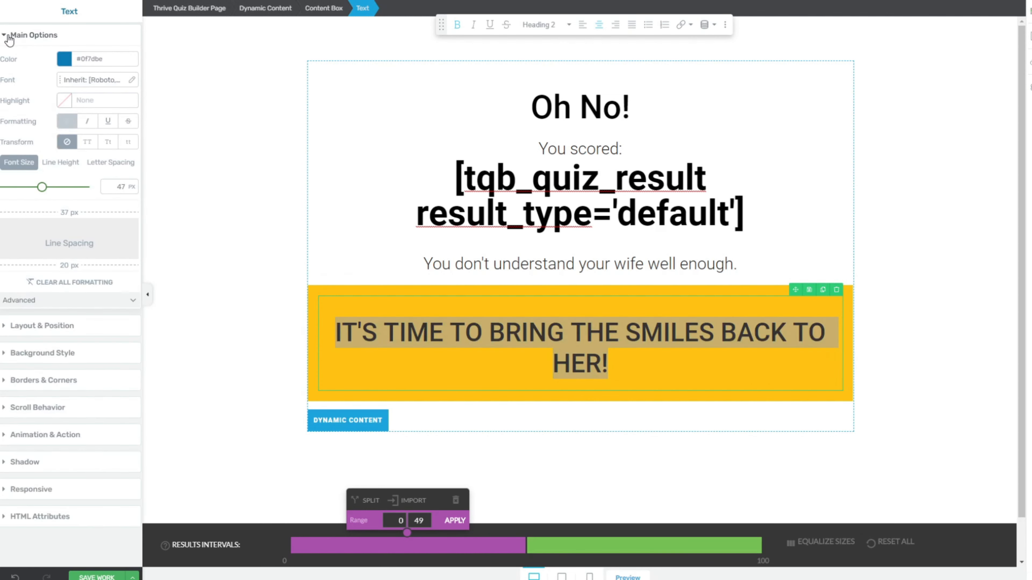
pyautogui.click(61, 61)
pyautogui.moveTo(69, 130); pyautogui.dragTo(1, 229)
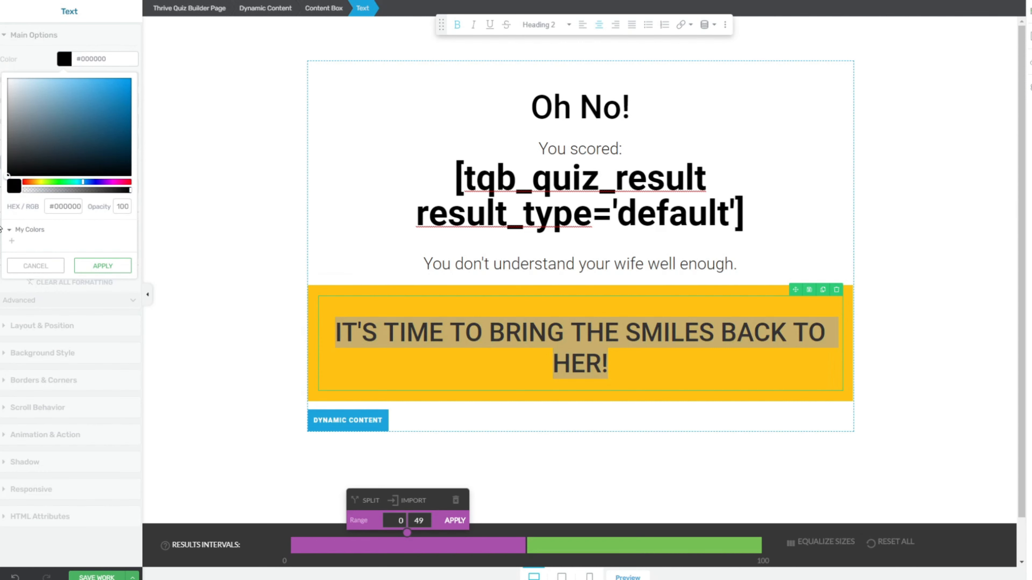
pyautogui.click(112, 266)
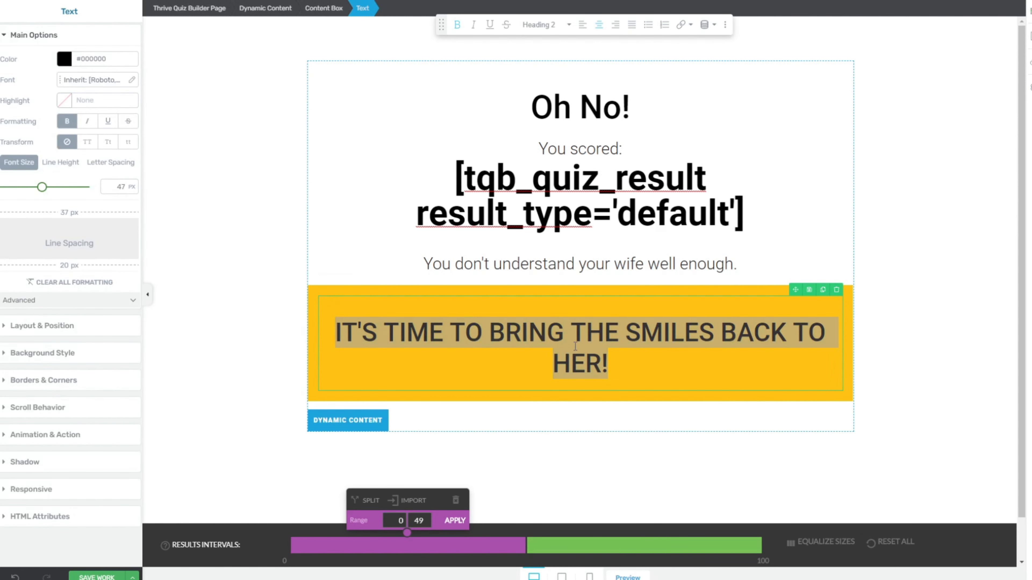
pyautogui.click(637, 356)
pyautogui.scroll(-1, 634, 344)
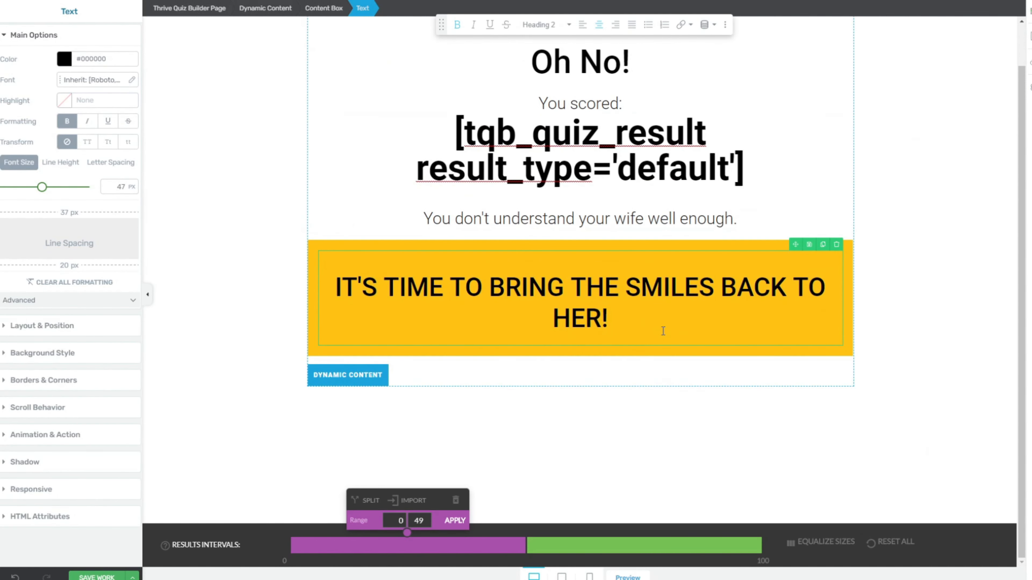
pyautogui.click(1029, 35)
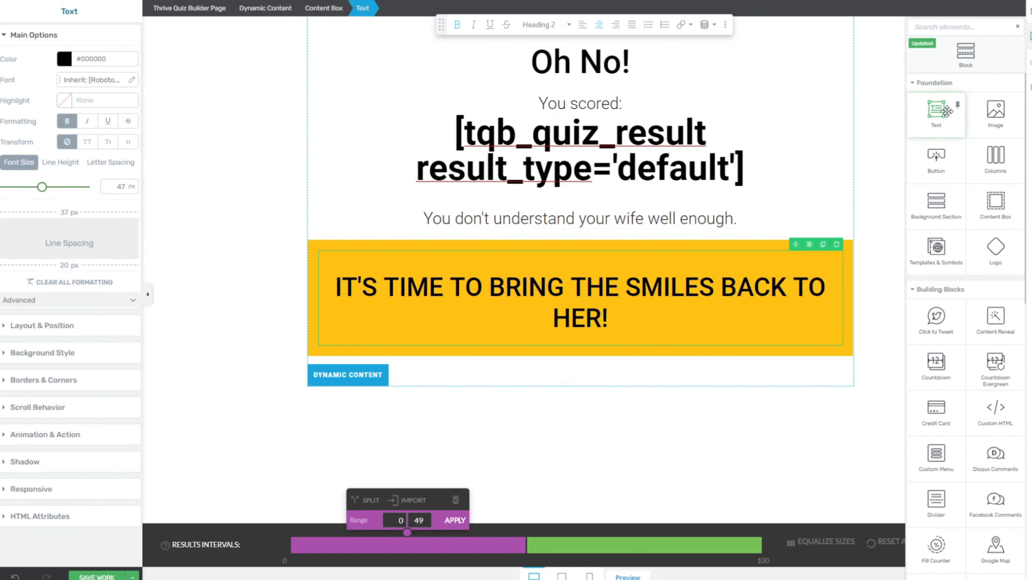
# Step: Add a bold 29 px line 'Enter your details below to get a FREE Marriage Bootcamp for Men'
pyautogui.moveTo(946, 110); pyautogui.dragTo(736, 332)
pyautogui.click(1029, 35)
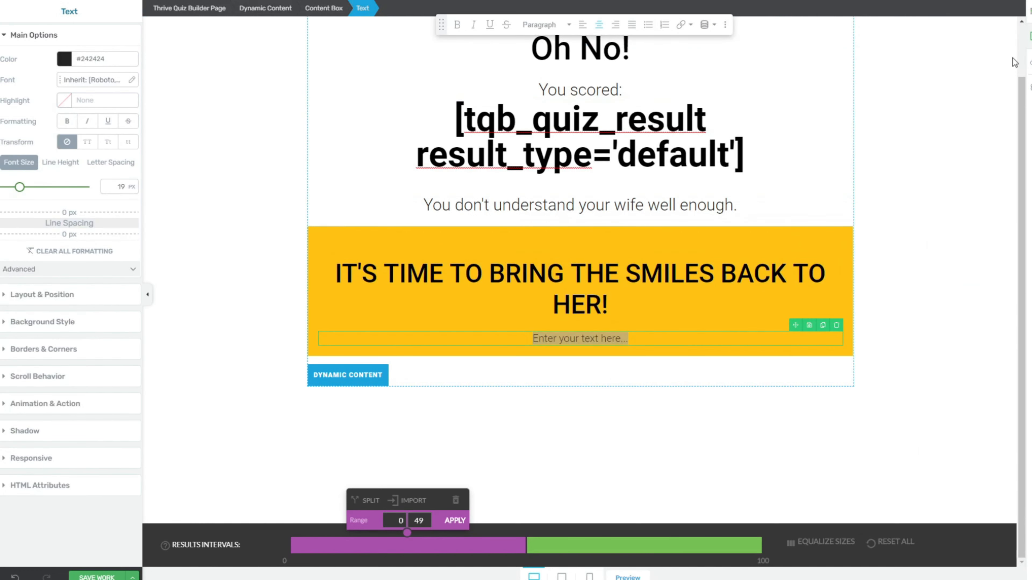
pyautogui.scroll(-3, 947, 302)
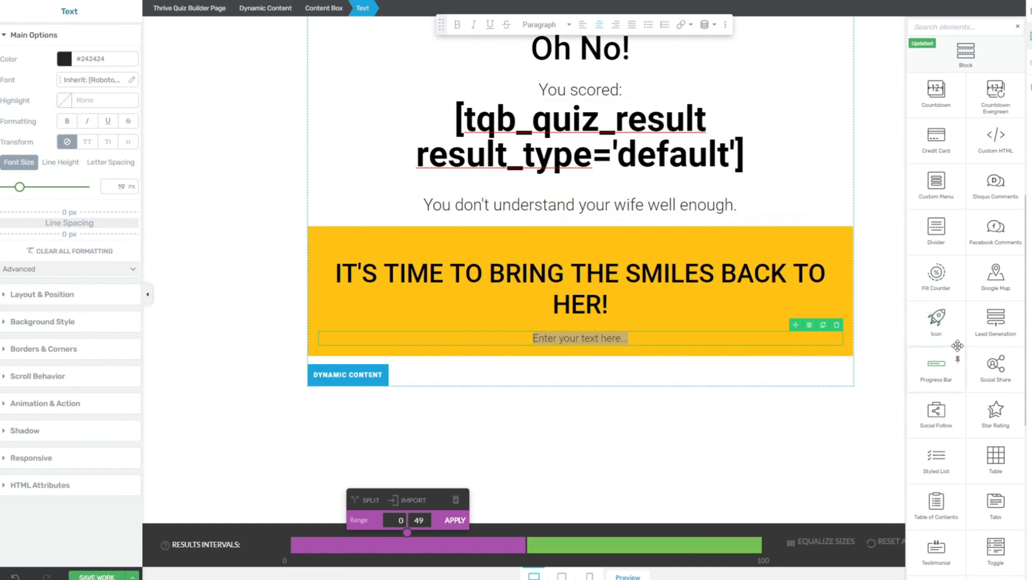
pyautogui.click(499, 336)
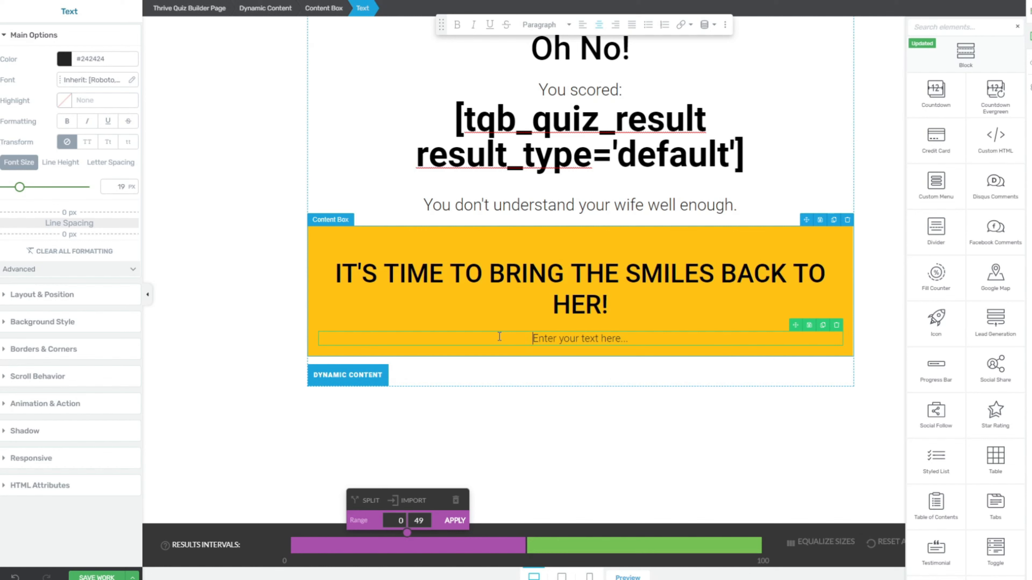
pyautogui.moveTo(500, 336); pyautogui.dragTo(659, 336)
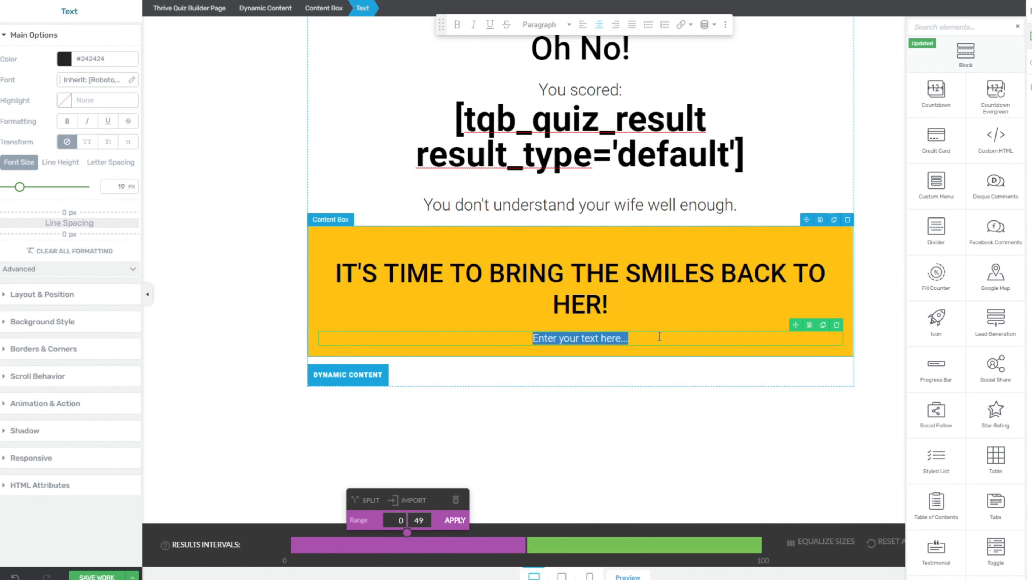
pyautogui.write('Enter your details below to get a ')
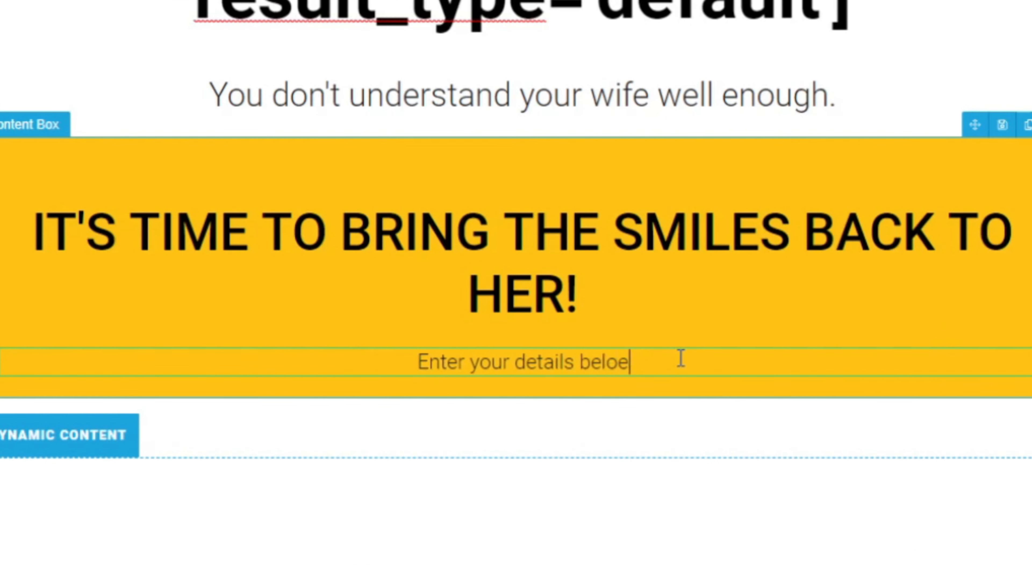
pyautogui.write('FREE Marriage Bootcamp for Men')
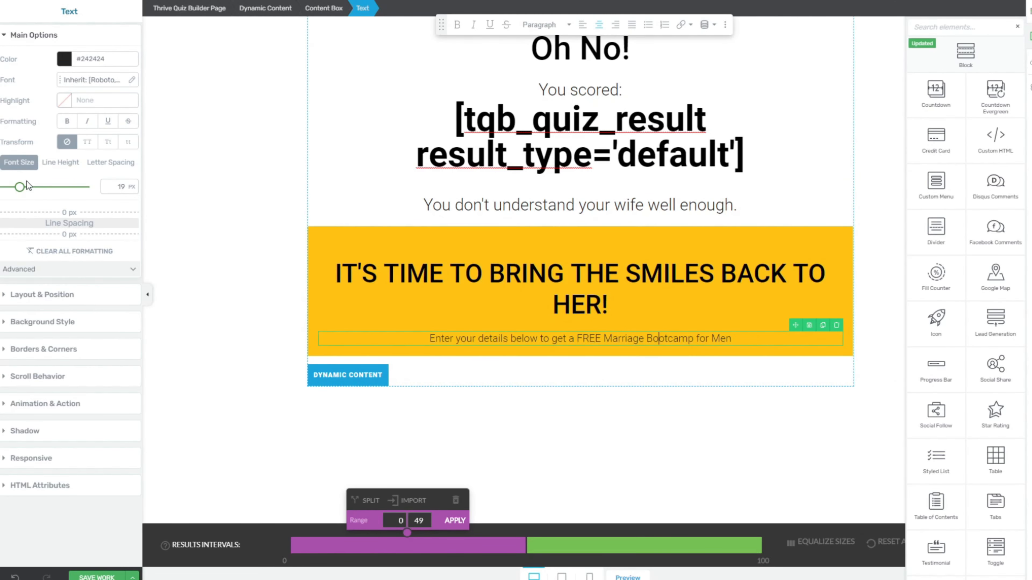
pyautogui.click(26, 184)
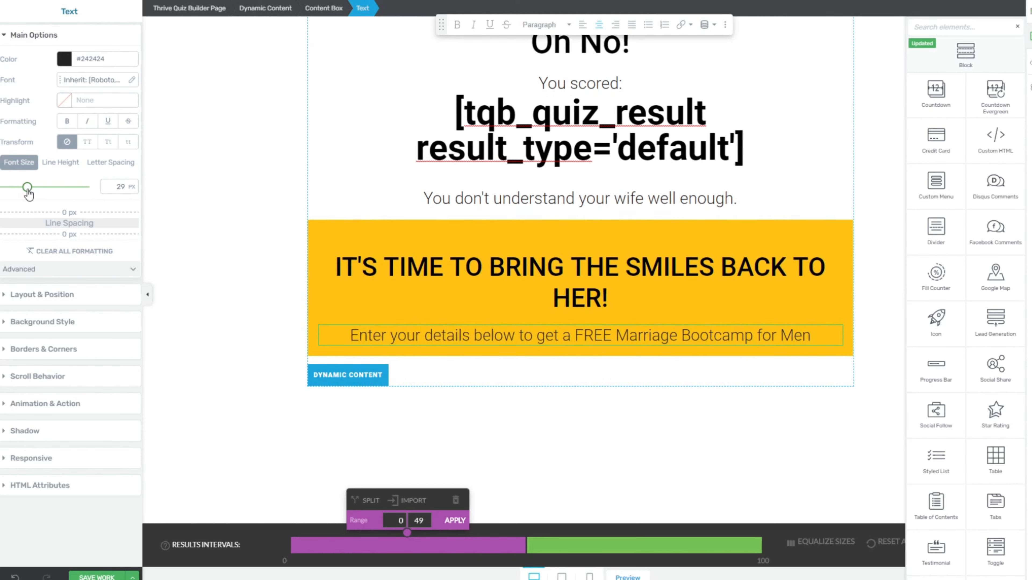
pyautogui.moveTo(350, 335); pyautogui.dragTo(814, 335)
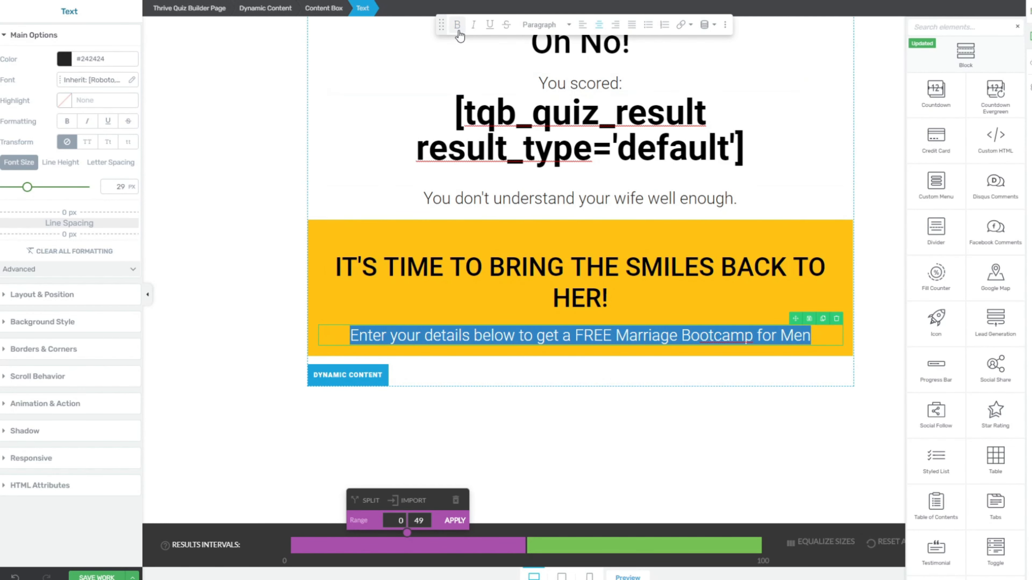
pyautogui.click(457, 24)
pyautogui.click(801, 335)
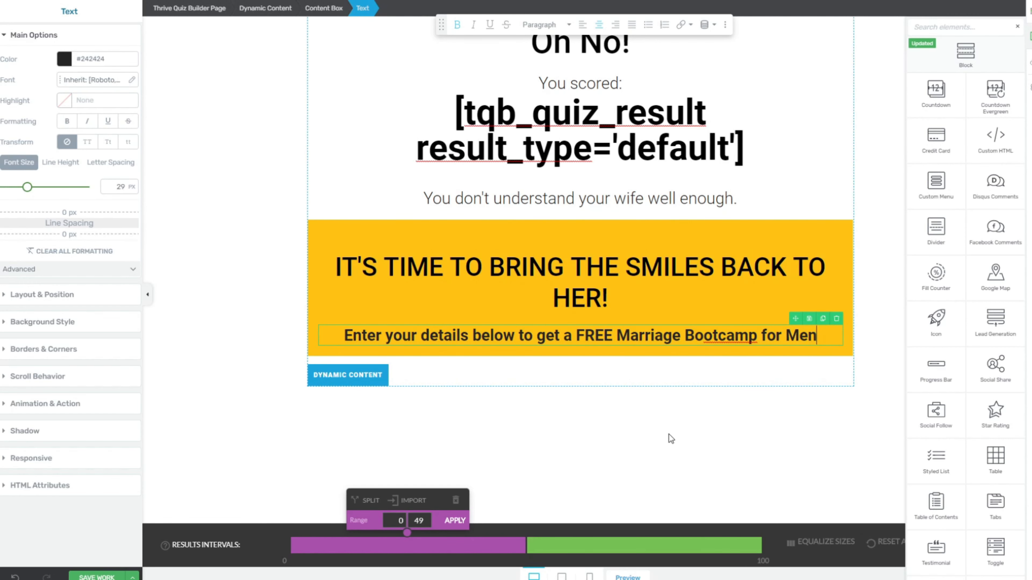
pyautogui.scroll(6, 989, 144)
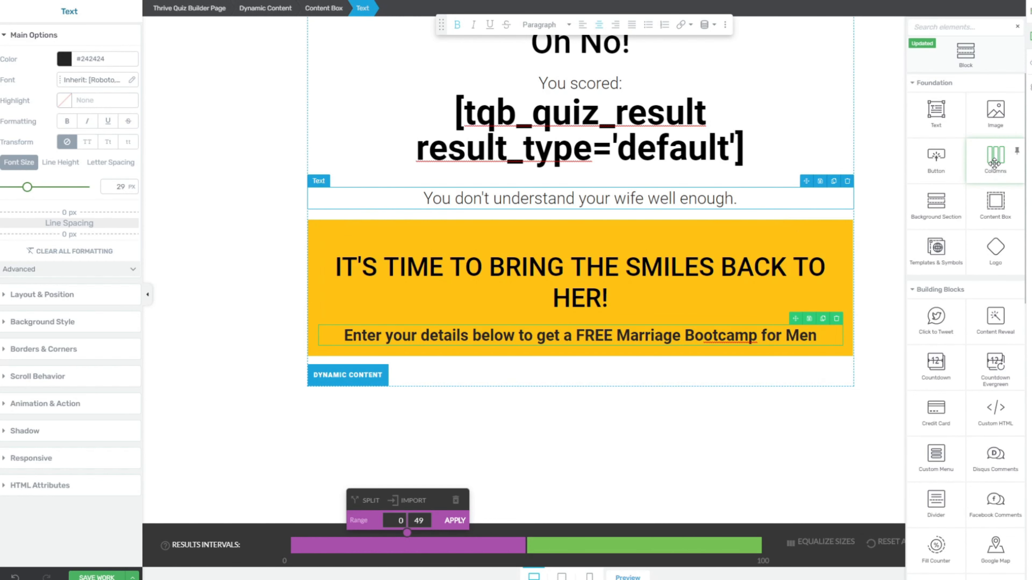
# Step: Add a 1/2 + 1/2 columns row below the call-to-action and drop a Lead Generation form in the left column
pyautogui.moveTo(994, 164); pyautogui.dragTo(661, 343)
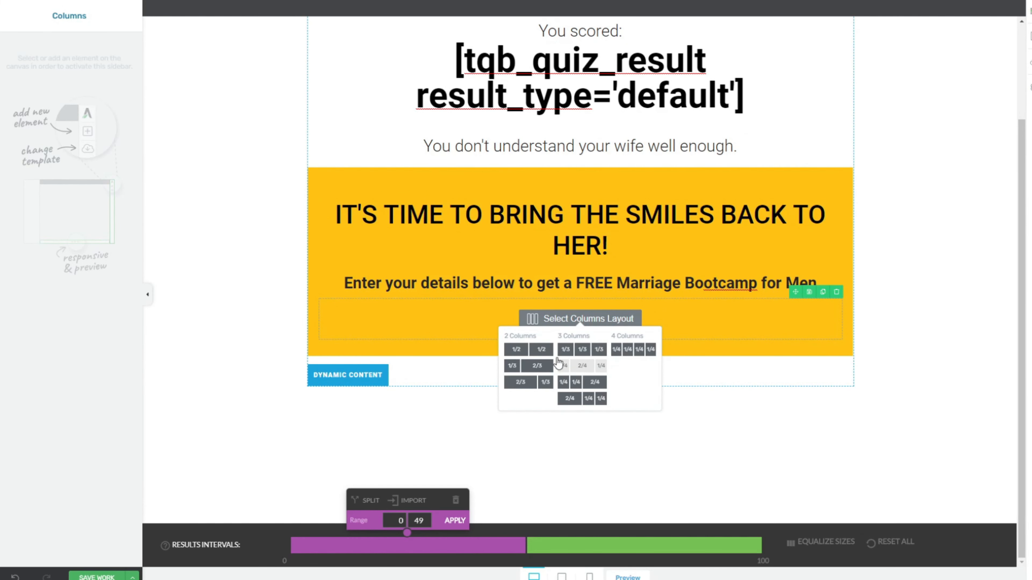
pyautogui.click(541, 350)
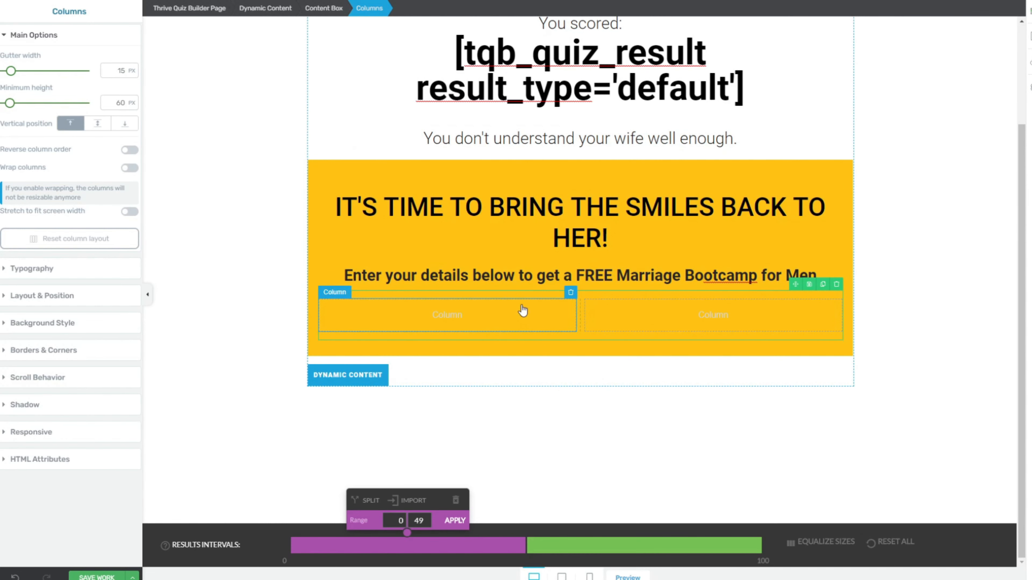
pyautogui.click(1030, 37)
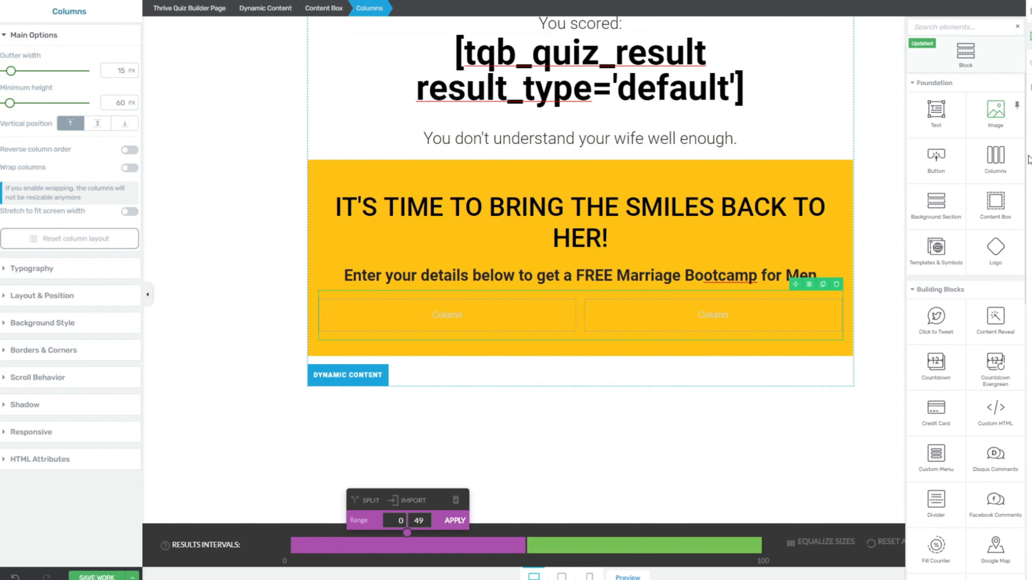
pyautogui.scroll(-7, 996, 264)
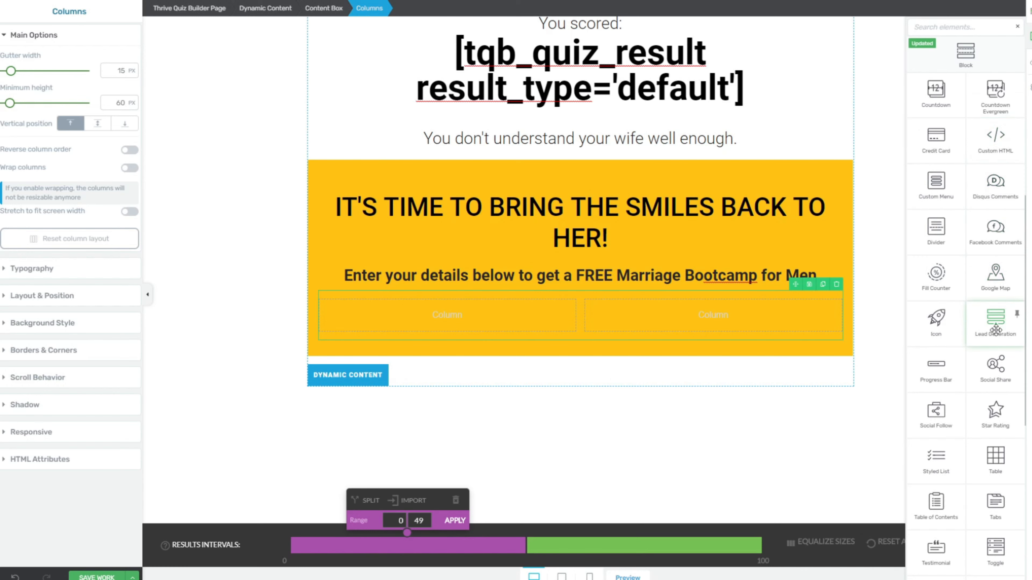
pyautogui.moveTo(999, 324); pyautogui.dragTo(520, 311)
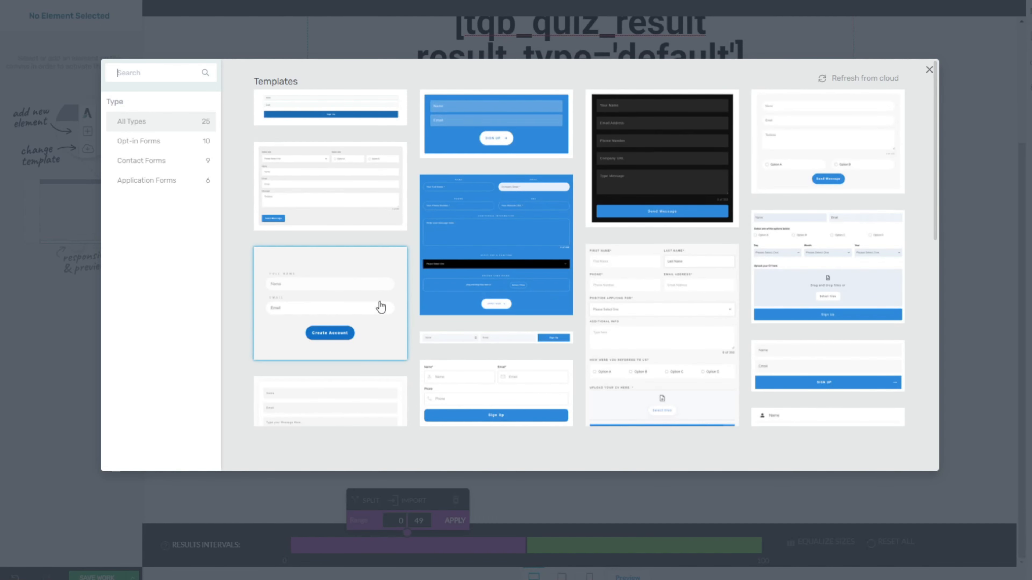
# Step: Choose the Create Account template (Opt-in Form 05) for the left-column lead form
pyautogui.scroll(-10, 381, 307)
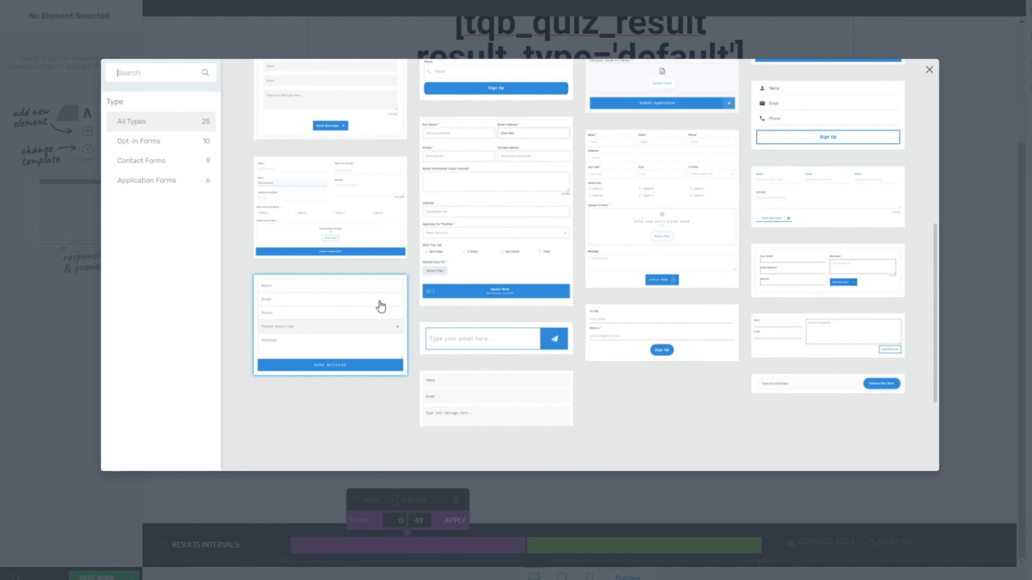
pyautogui.scroll(10, 381, 306)
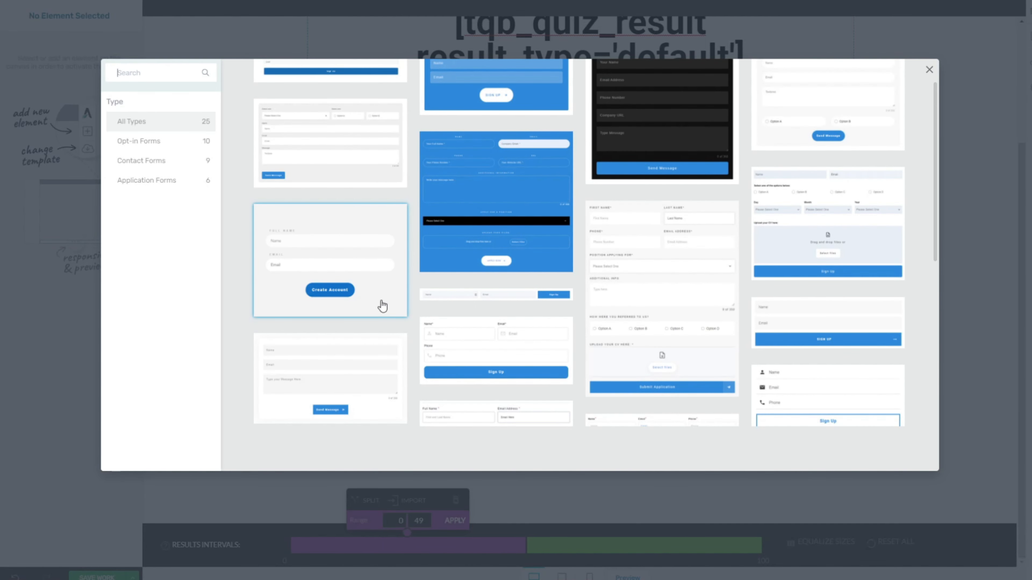
pyautogui.click(381, 291)
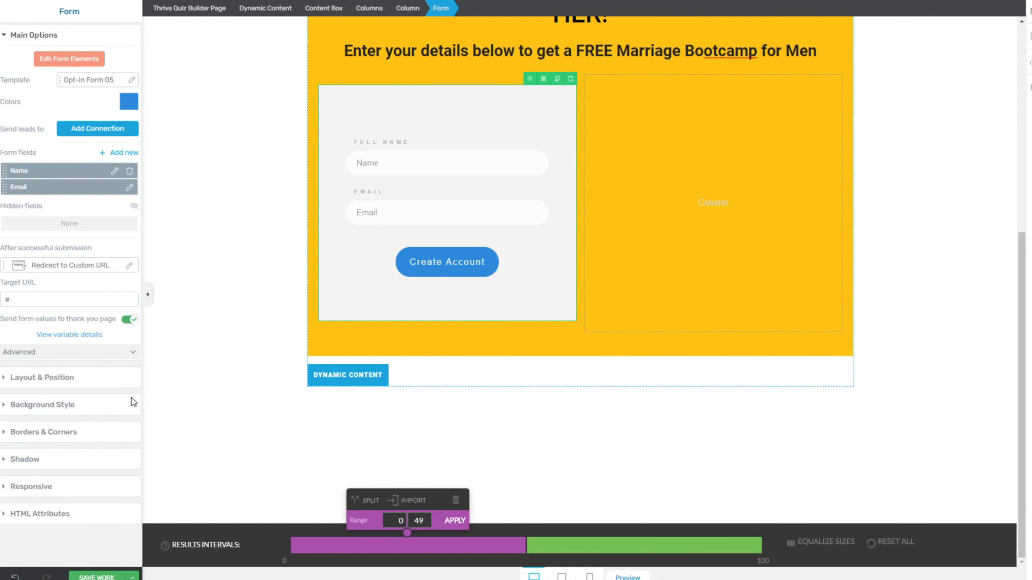
# Step: Make the opt-in form's #f4f4f4 background fully transparent by setting opacity to 0
pyautogui.click(43, 413)
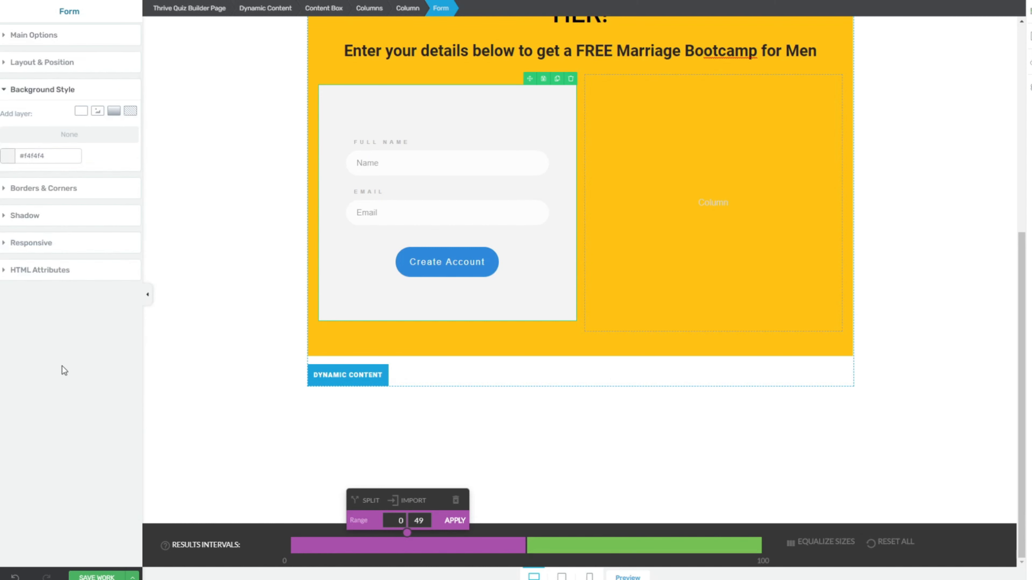
pyautogui.click(9, 156)
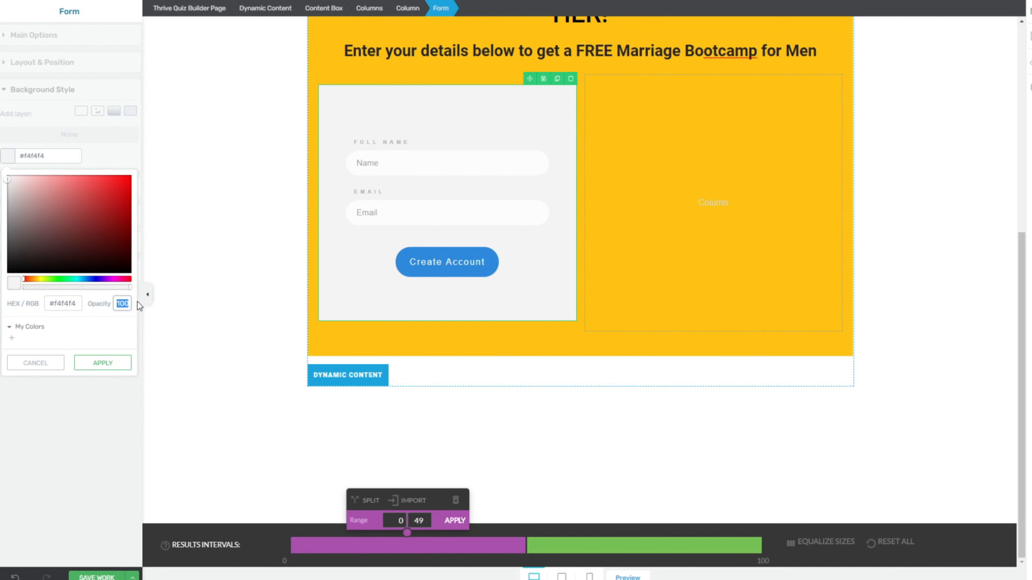
pyautogui.write('0')
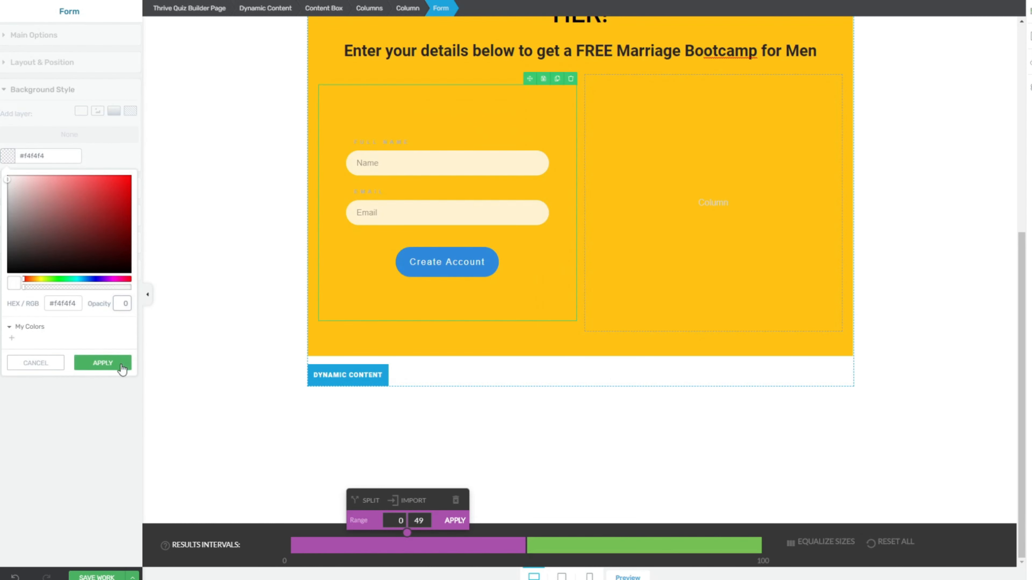
pyautogui.click(122, 364)
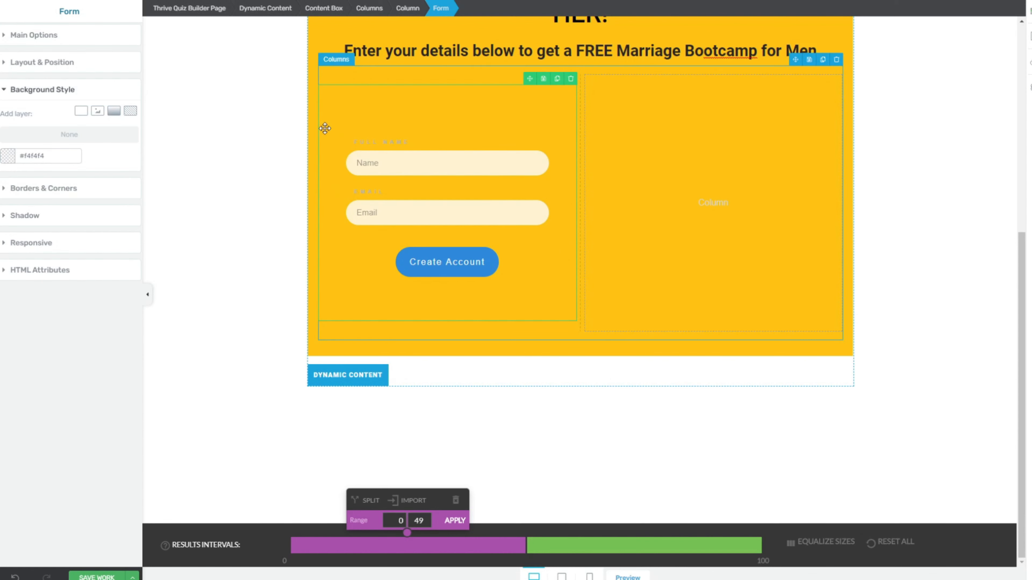
pyautogui.click(13, 36)
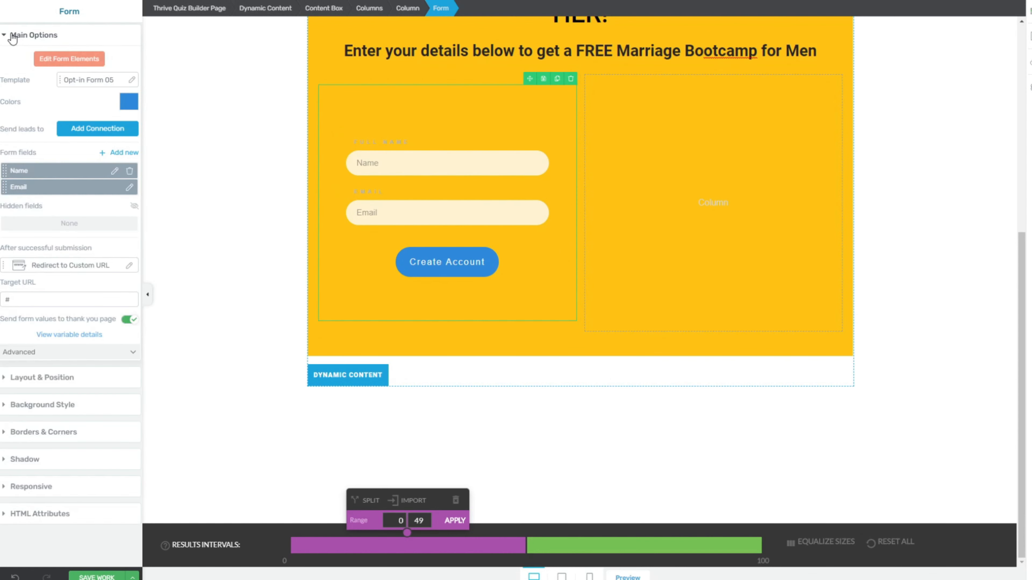
# Step: Recolour the FULL NAME and EMAIL form labels to black #000000
pyautogui.click(69, 59)
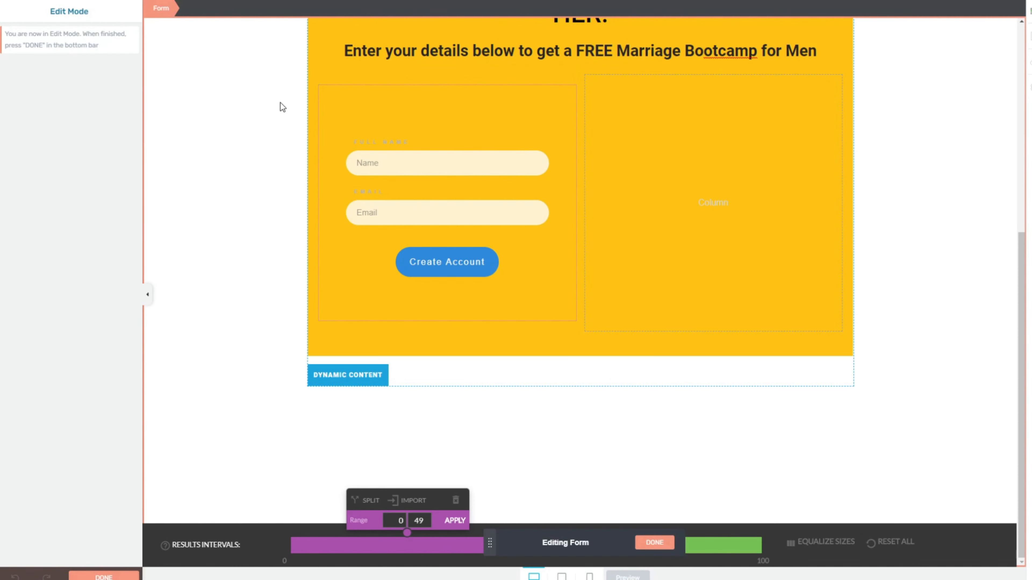
pyautogui.click(381, 142)
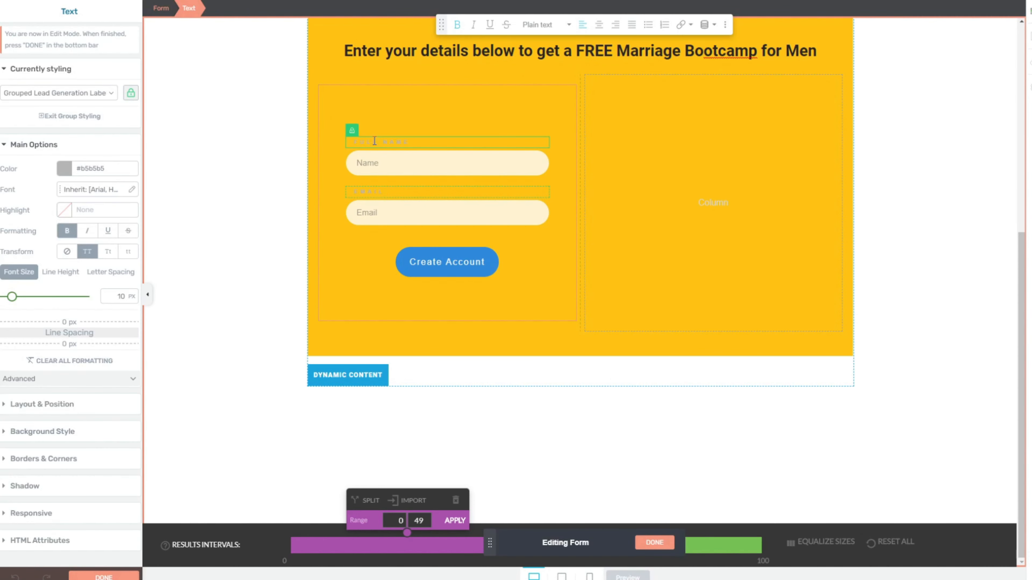
pyautogui.click(68, 172)
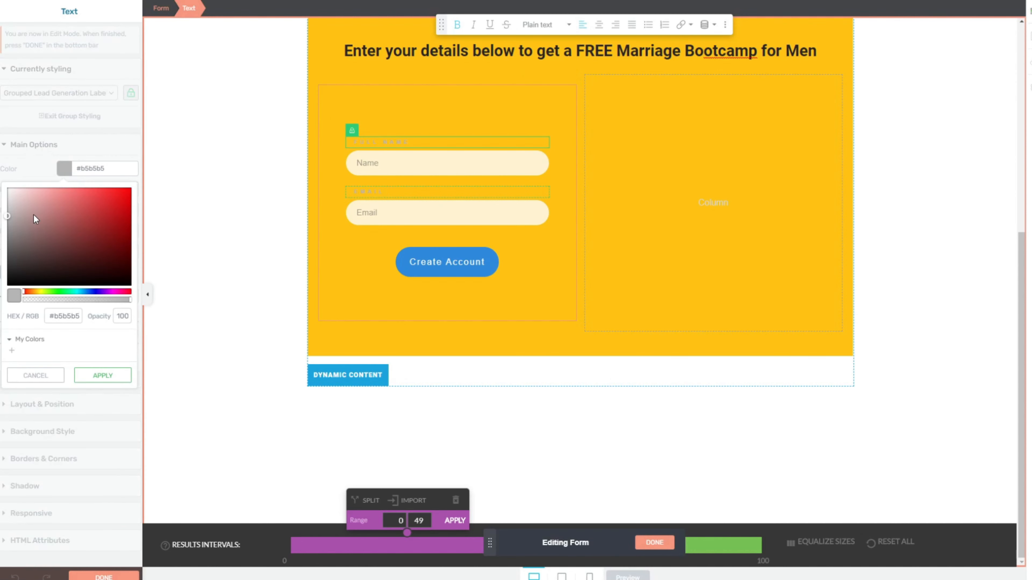
pyautogui.moveTo(34, 215); pyautogui.dragTo(1, 325)
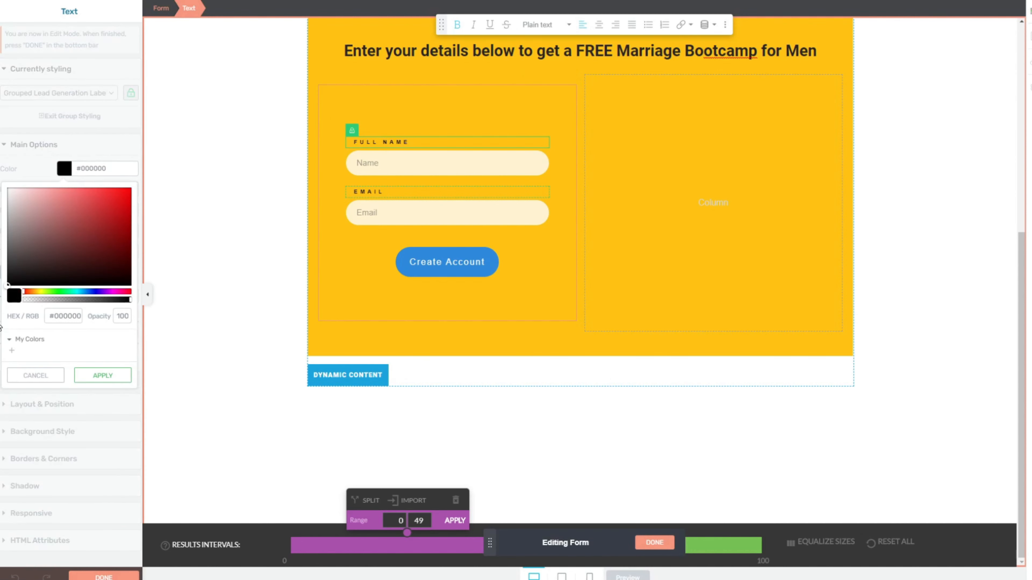
pyautogui.click(104, 371)
pyautogui.click(102, 578)
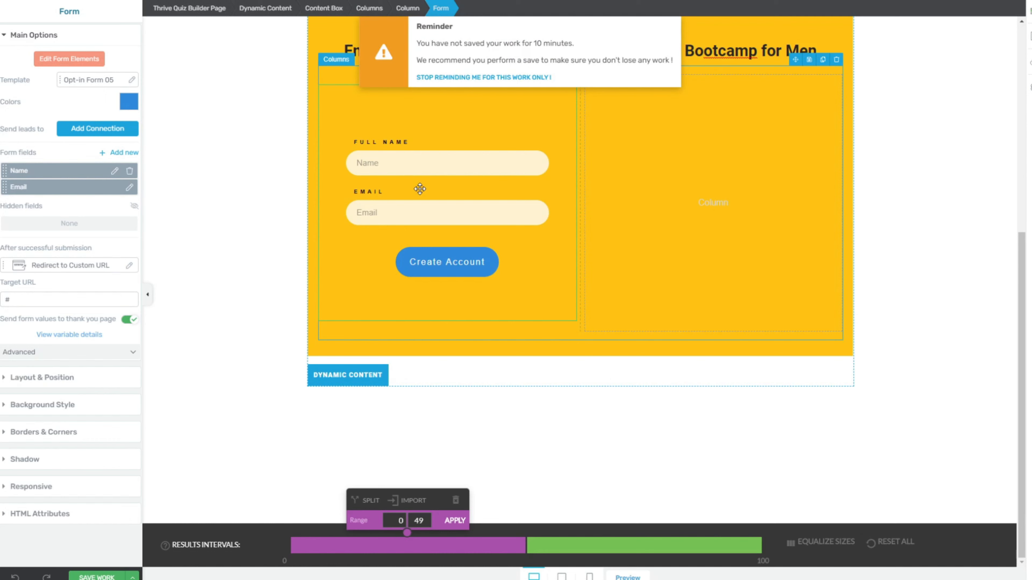
# Step: Place the hugging-couple picture in the empty right column beside the form
pyautogui.click(1029, 40)
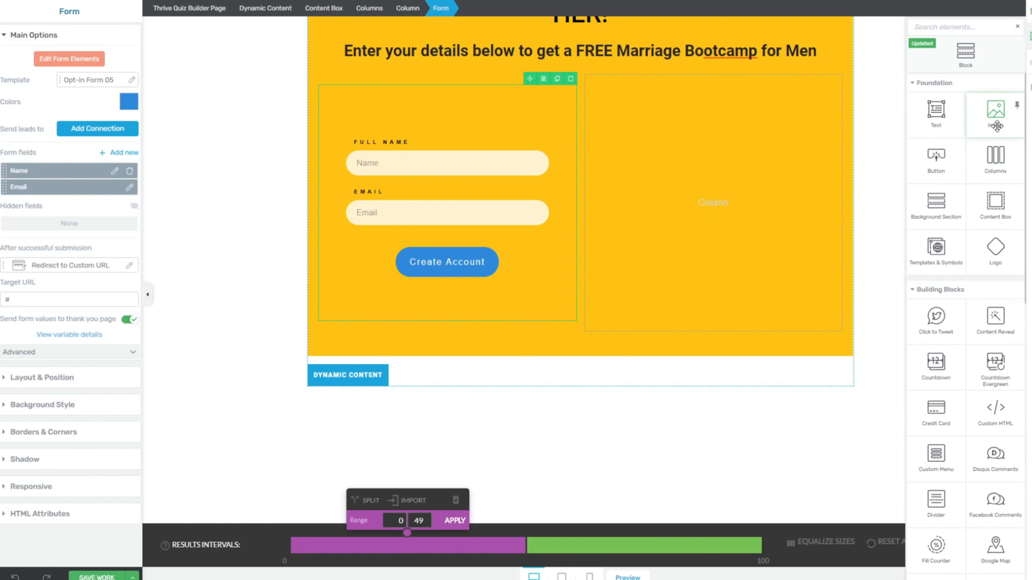
pyautogui.moveTo(992, 113); pyautogui.dragTo(682, 233)
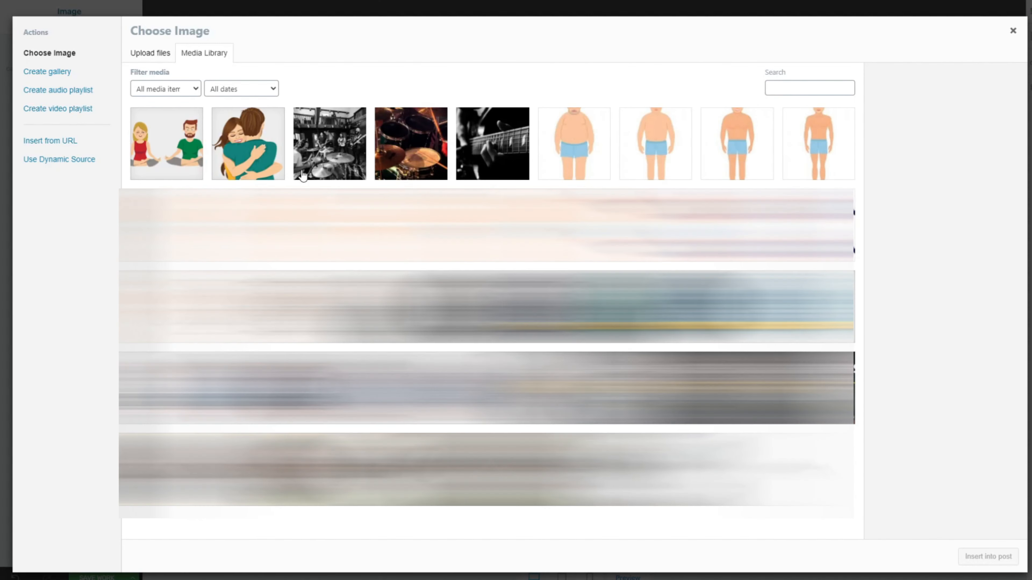
pyautogui.click(245, 154)
pyautogui.click(971, 556)
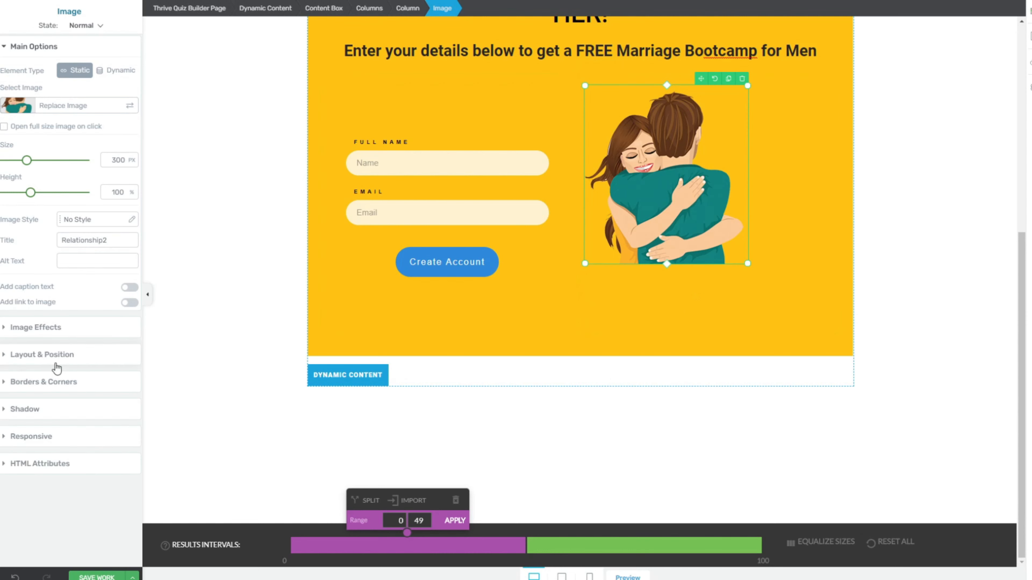
# Step: Centre the 300 px image within its column
pyautogui.click(4, 360)
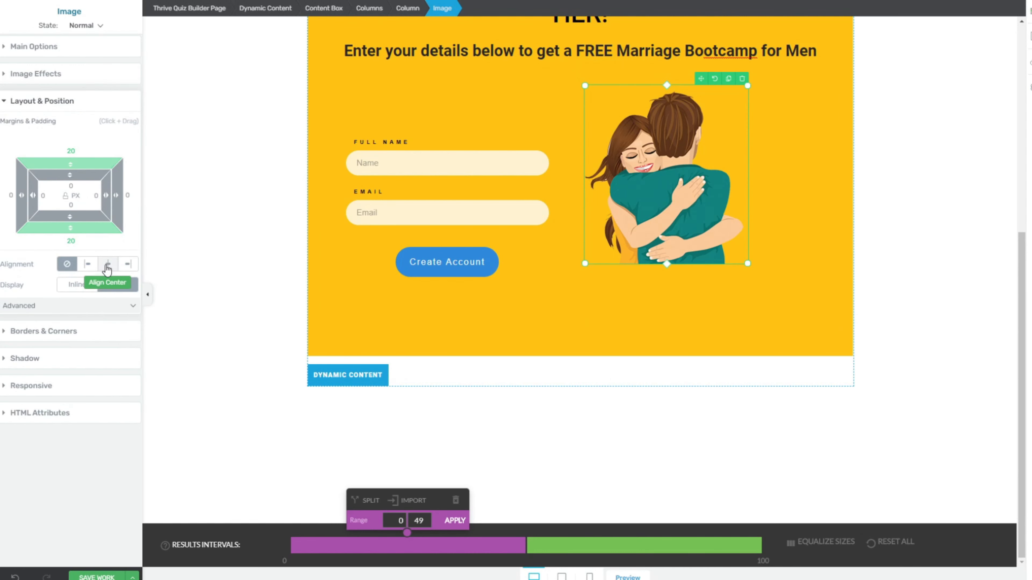
pyautogui.click(107, 265)
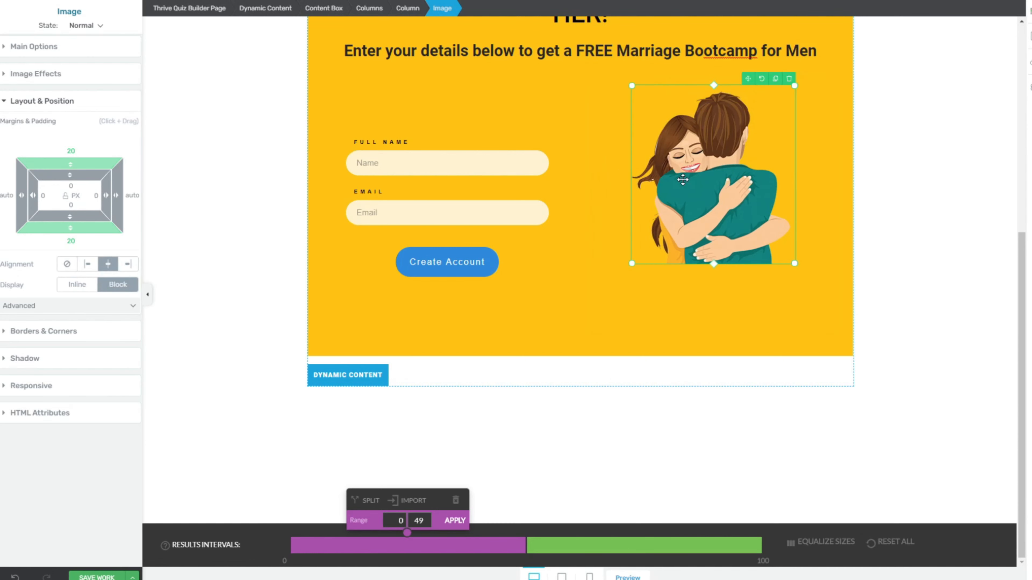
pyautogui.scroll(7, 683, 180)
pyautogui.scroll(-4, 683, 180)
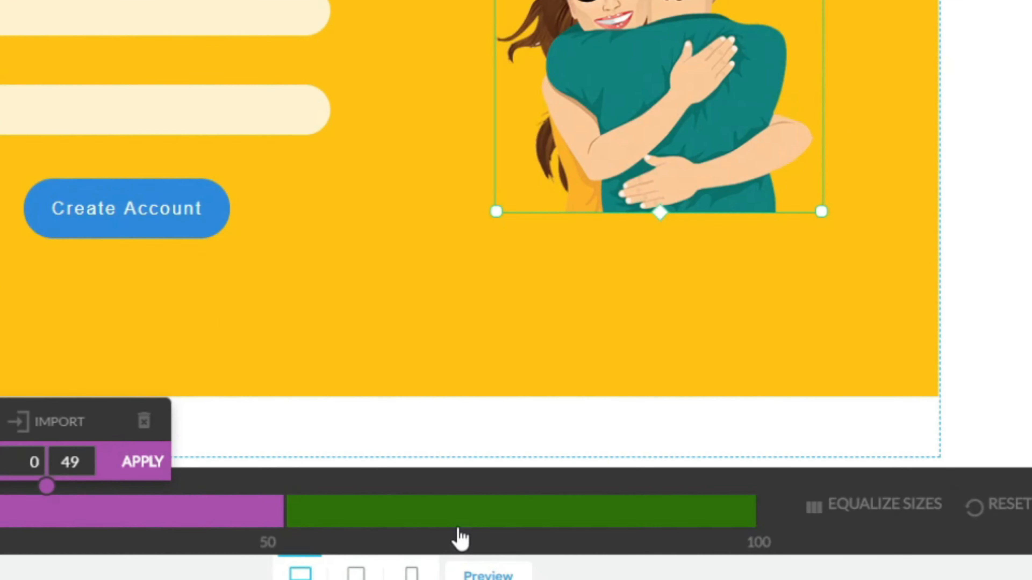
# Step: Switch to the empty 50–100 result interval and bring up the Import content dialog
pyautogui.click(457, 525)
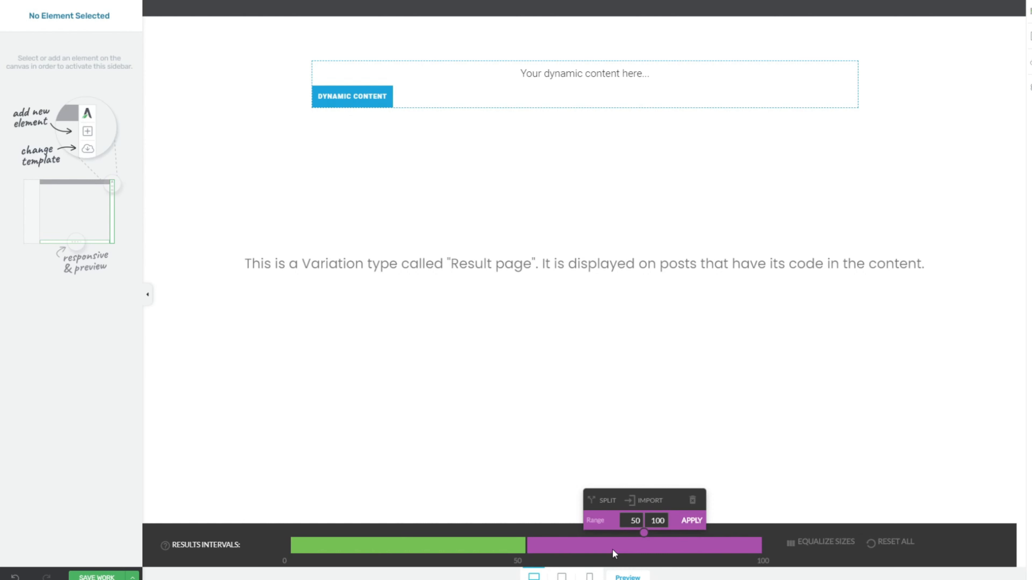
pyautogui.click(647, 504)
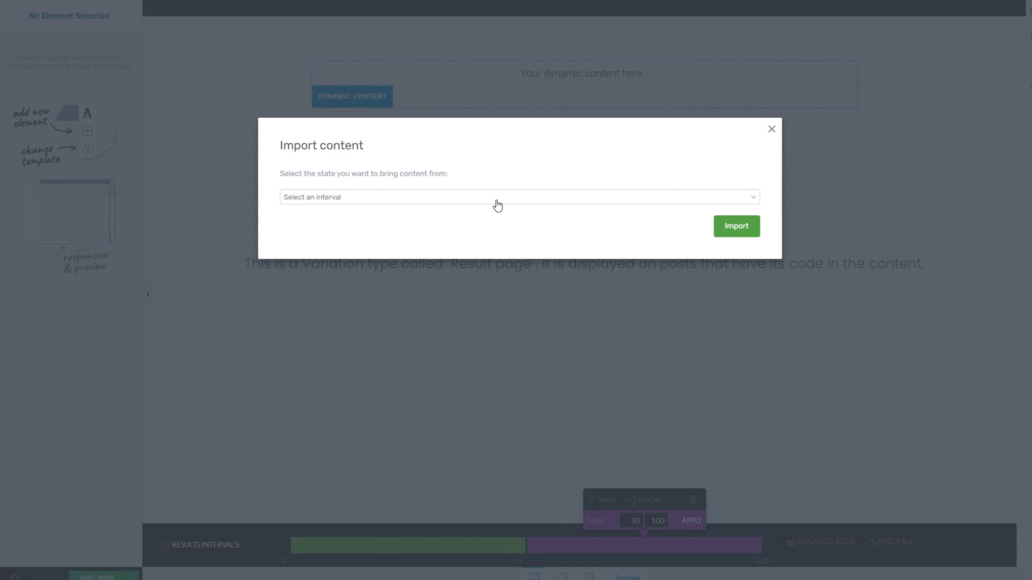
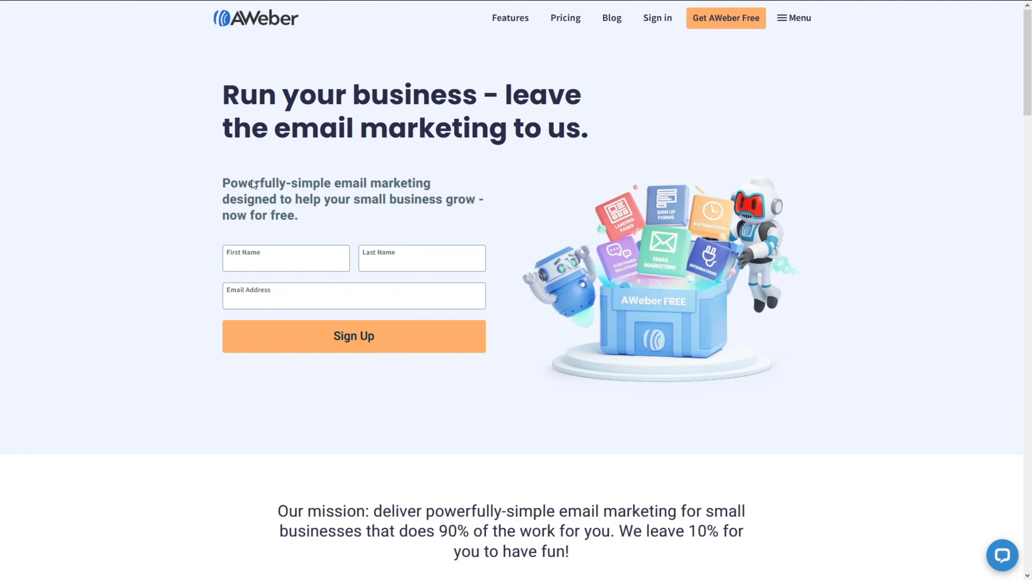
# Step: Log in to AWeber with the account email and password, reaching the 803-subscriber dashboard
pyautogui.click(647, 20)
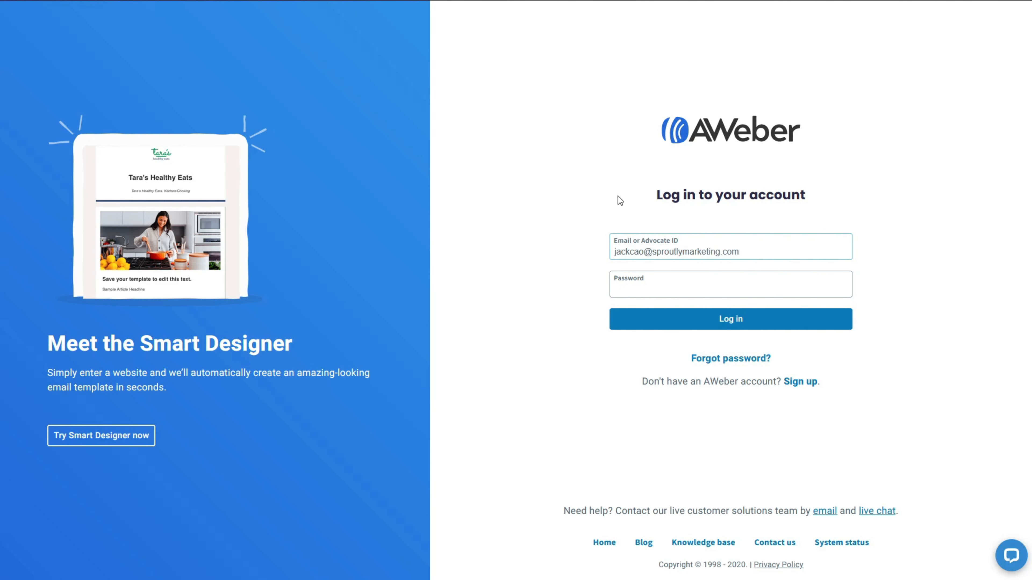
pyautogui.press('Tab')
pyautogui.write('••••••••••••')
pyautogui.press('Return')
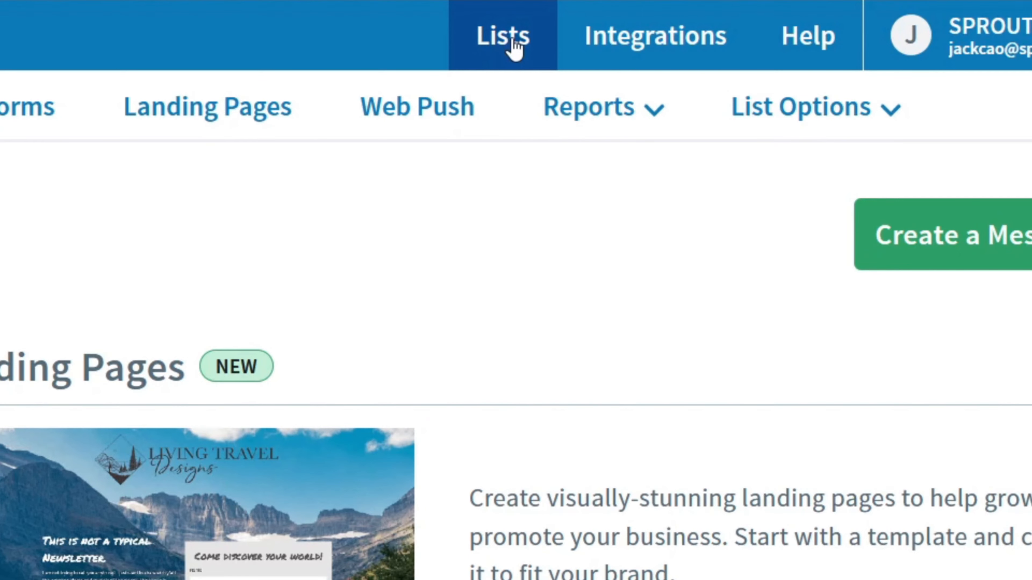
# Step: Start a new list from the Lists page and review the company name and website fields
pyautogui.click(512, 43)
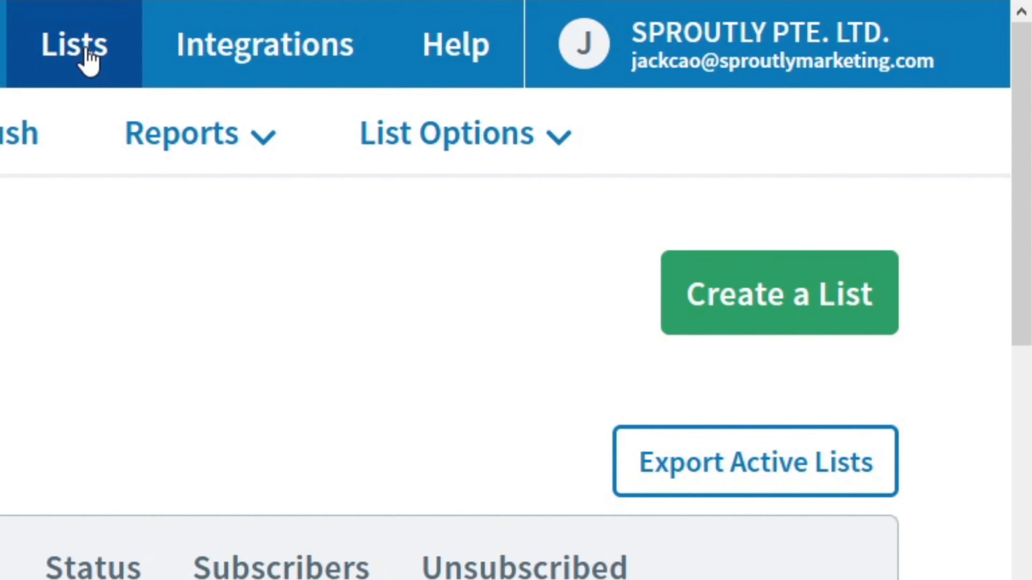
pyautogui.click(797, 322)
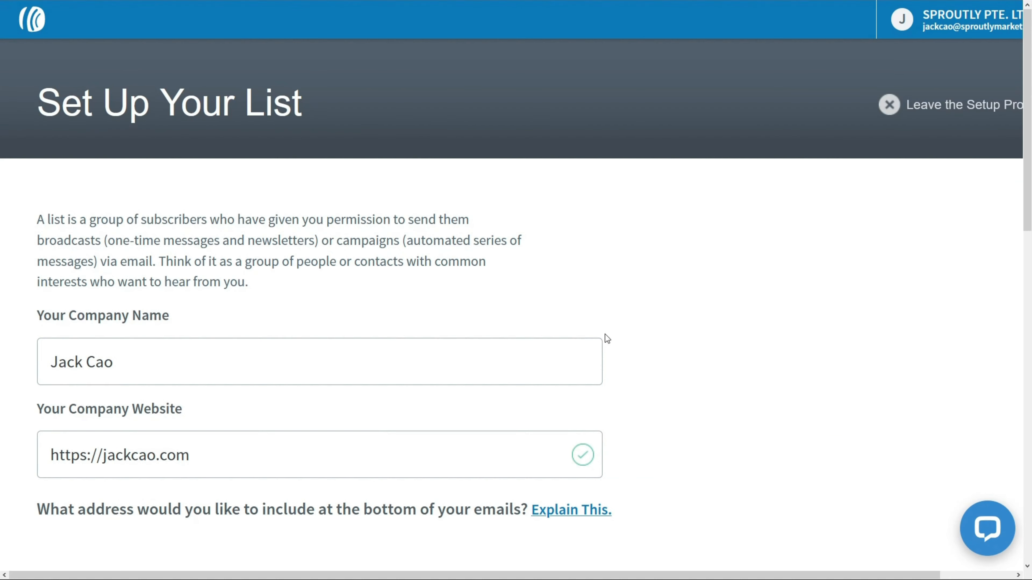
pyautogui.moveTo(191, 407); pyautogui.dragTo(14, 407)
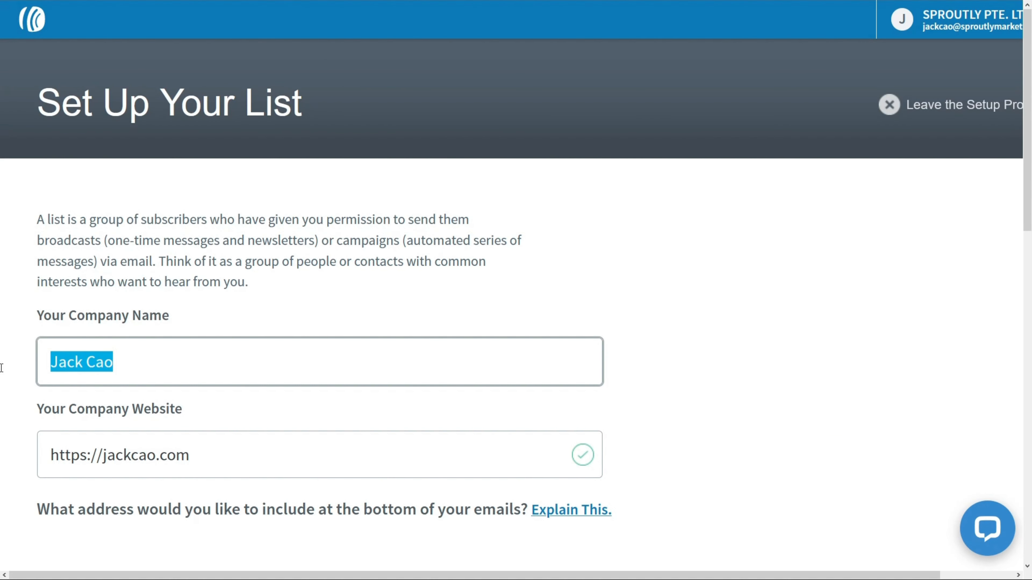
pyautogui.moveTo(281, 466); pyautogui.dragTo(14, 466)
pyautogui.scroll(-5, 2, 387)
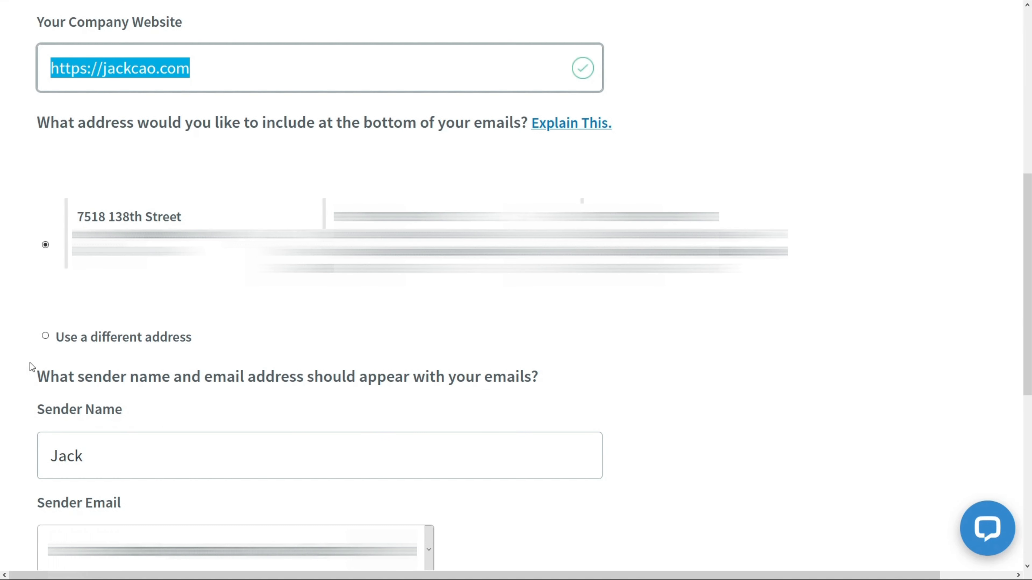
pyautogui.scroll(-5, 89, 169)
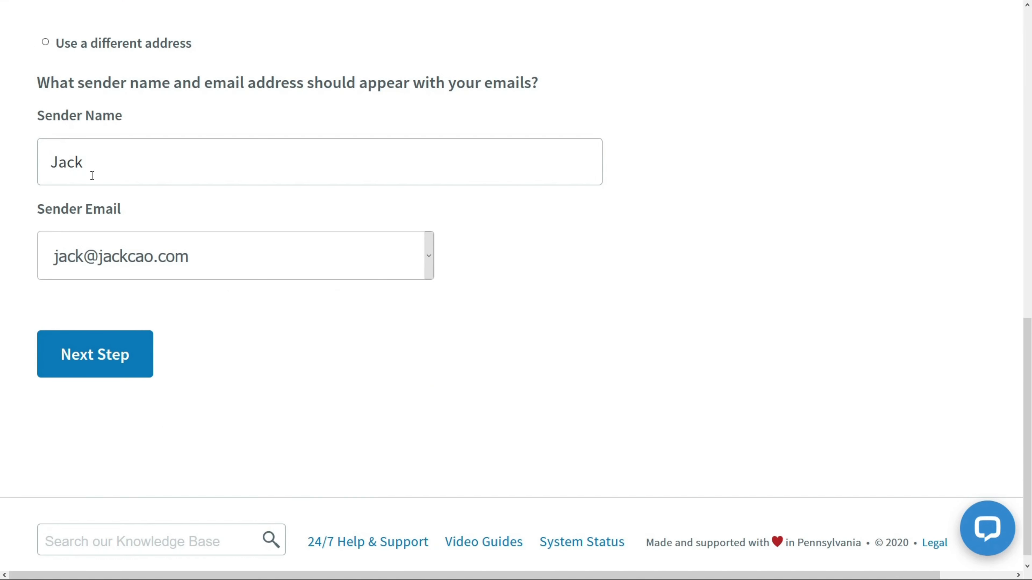
pyautogui.moveTo(118, 163); pyautogui.dragTo(2, 165)
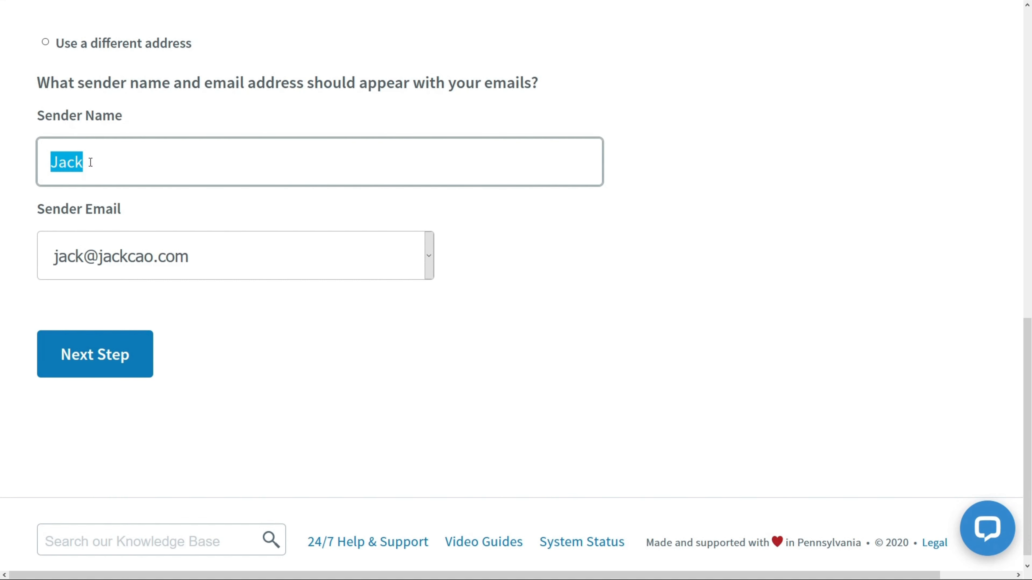
# Step: Check the sender name, advance to Describe Your List, and focus the list name field
pyautogui.click(87, 162)
pyautogui.moveTo(88, 163); pyautogui.dragTo(18, 162)
pyautogui.click(83, 164)
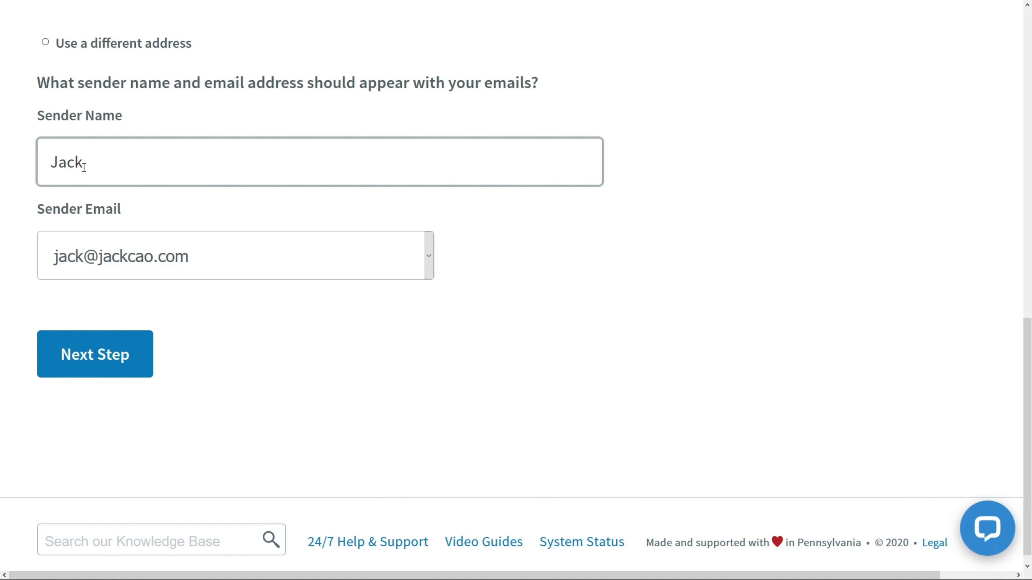
pyautogui.moveTo(85, 163); pyautogui.dragTo(57, 159)
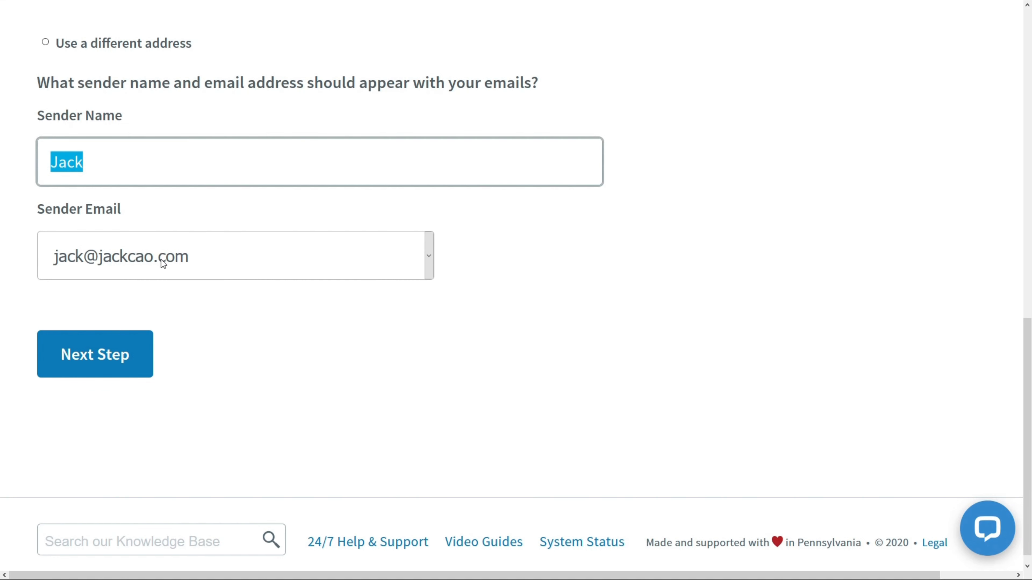
pyautogui.click(111, 358)
pyautogui.click(158, 300)
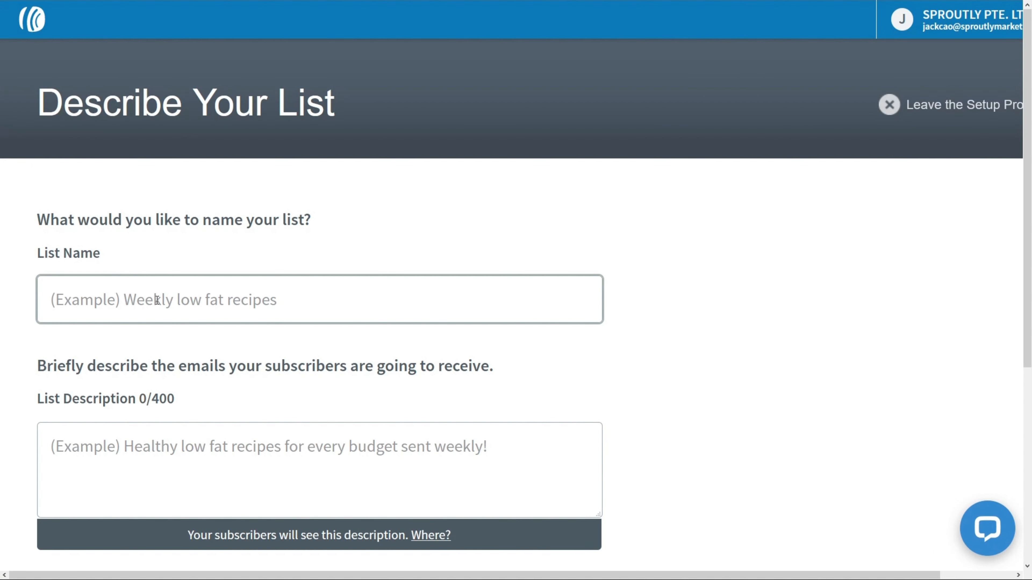
# Step: Name the list 'Marriage Bootcamp' with description 'You will receive marriage counselling tips.'
pyautogui.write('Marriage Bootcamp')
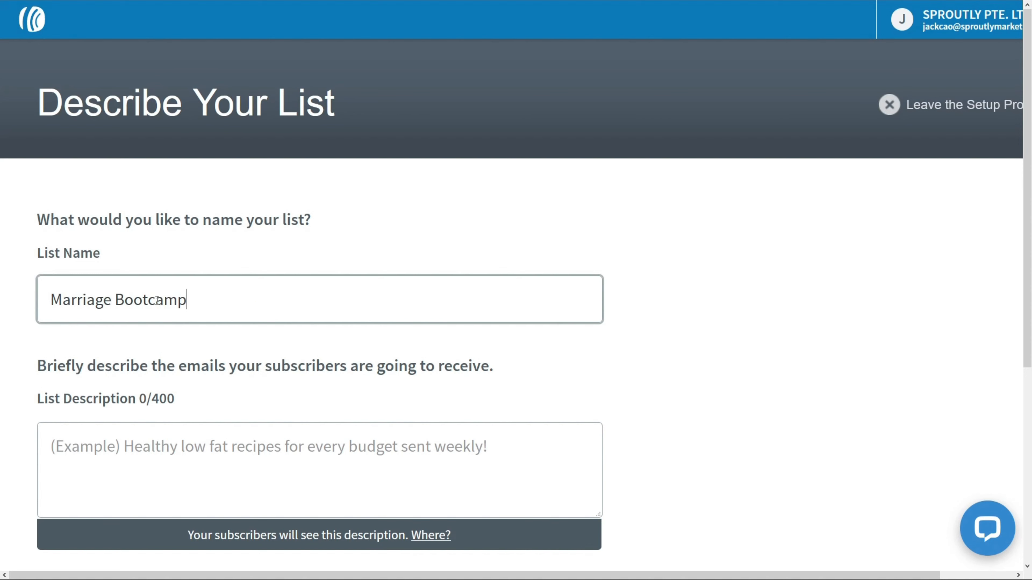
pyautogui.click(182, 448)
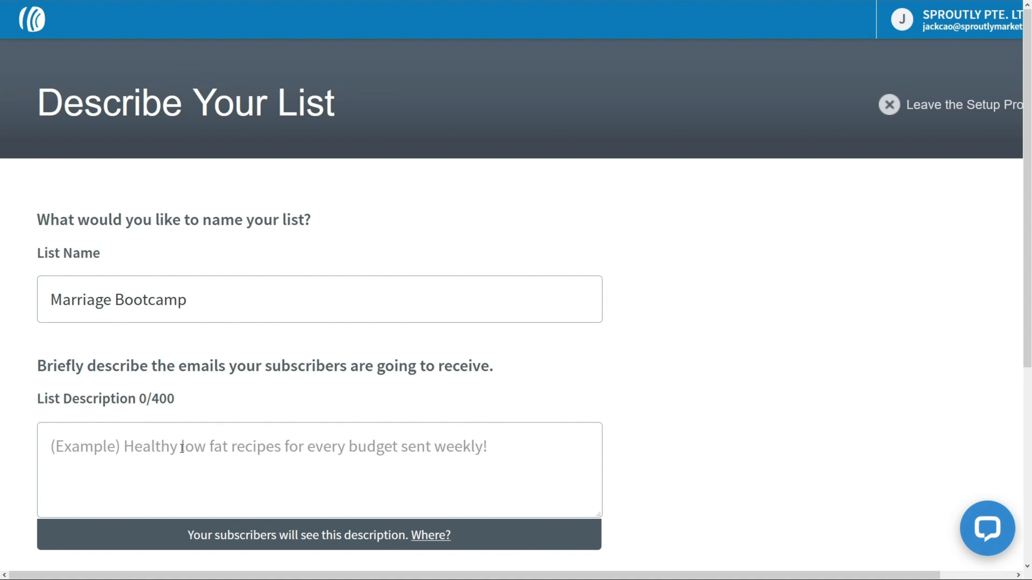
pyautogui.scroll(-5, 181, 448)
pyautogui.write('You will receive marriage counselling tips.')
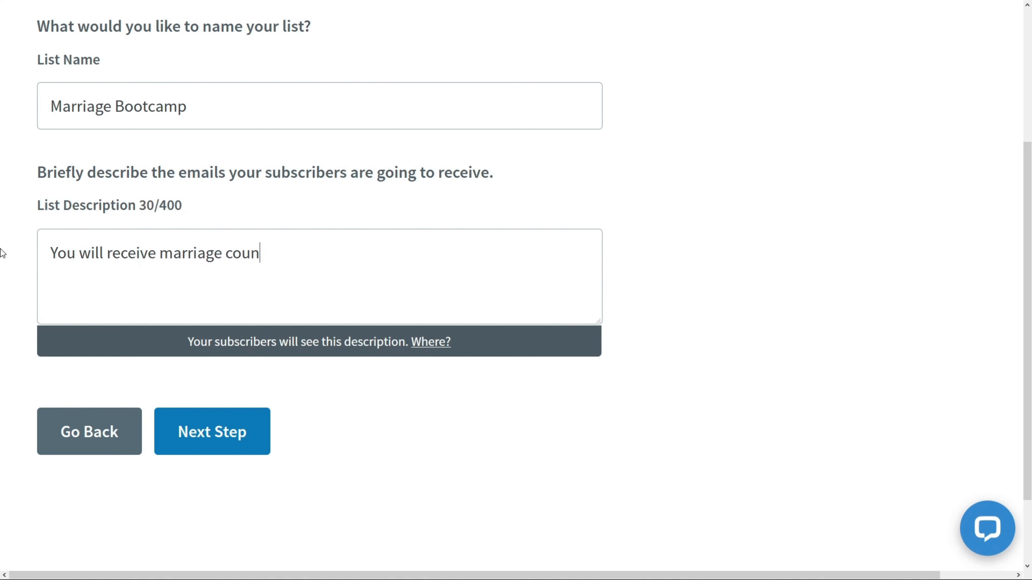
pyautogui.click(201, 443)
# Step: Review the confirmation message and approve it to create the list
pyautogui.scroll(-5, 753, 244)
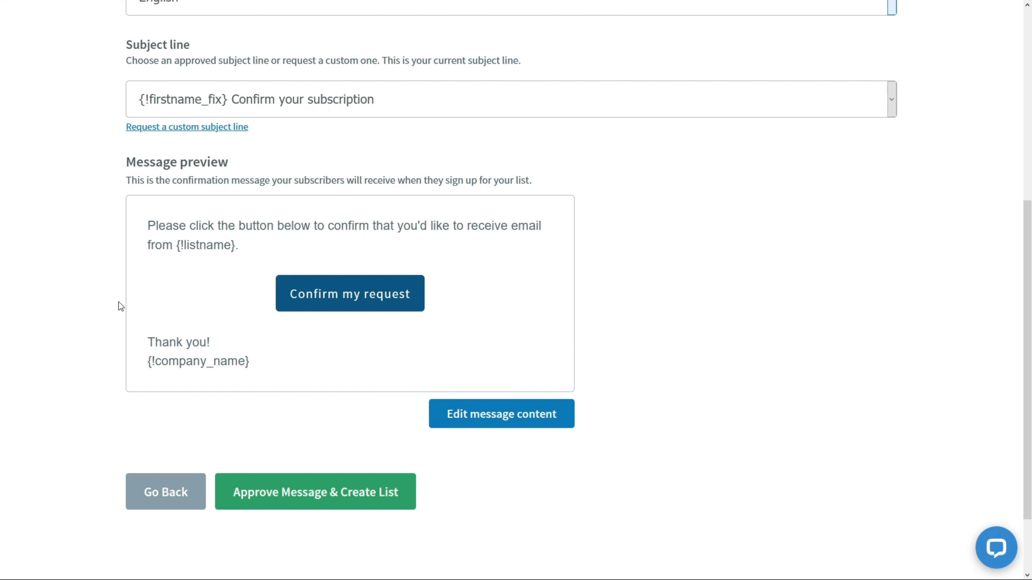
pyautogui.scroll(5, 118, 302)
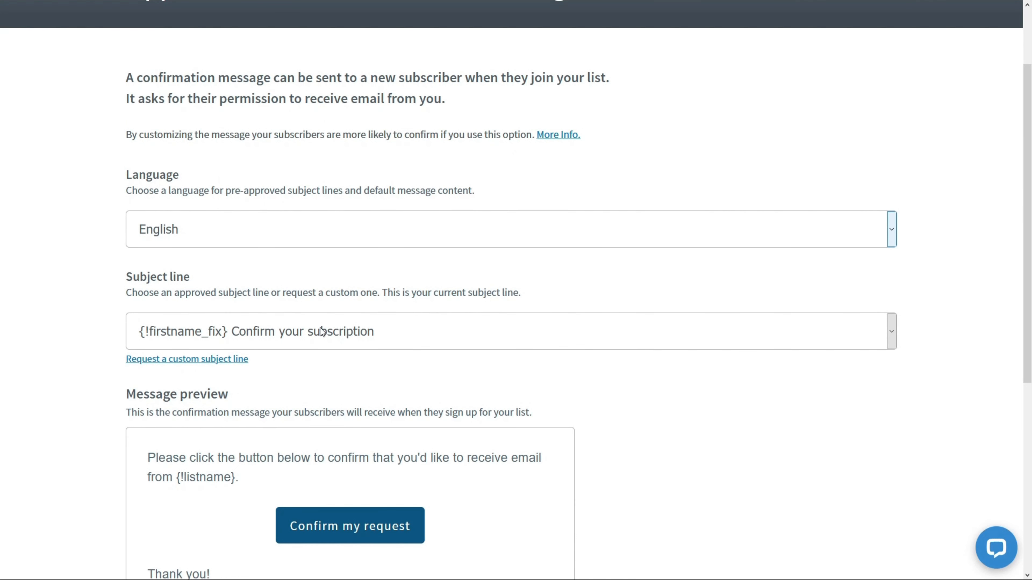
pyautogui.scroll(-5, 321, 332)
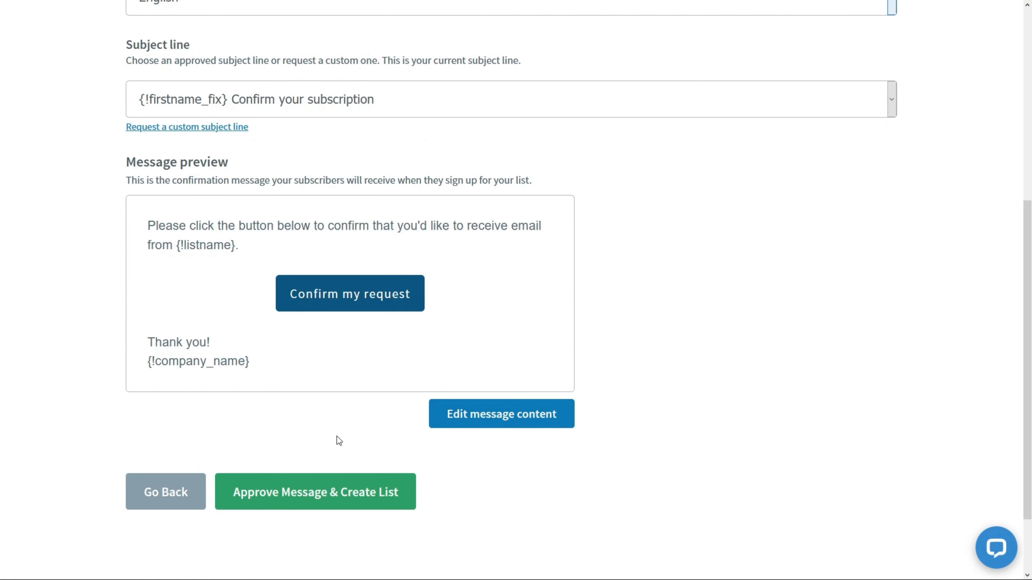
pyautogui.click(351, 500)
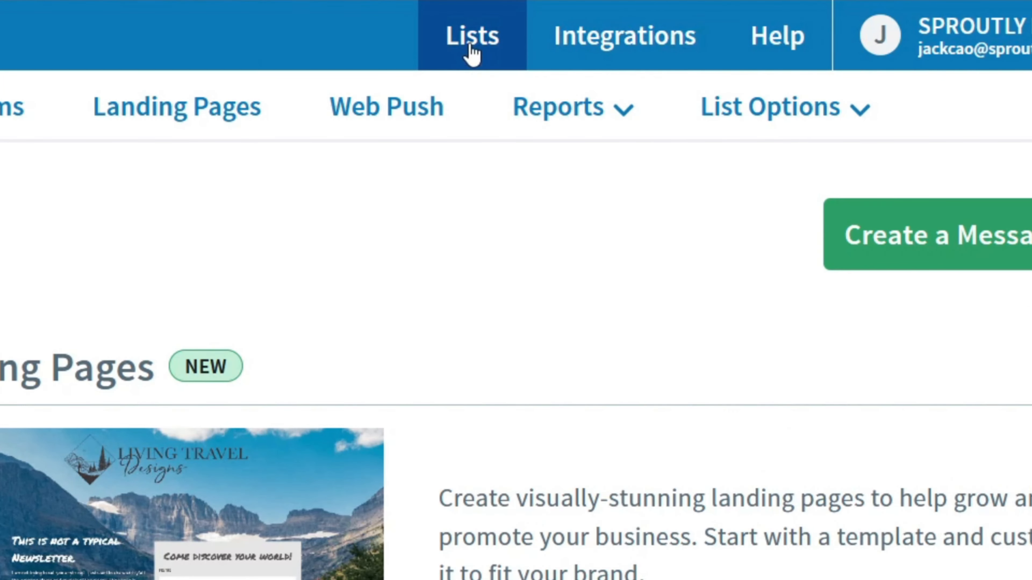
# Step: Start another list named 'Marriage Booster' described as 'You will receive tips to enhance your marriage.'
pyautogui.click(471, 50)
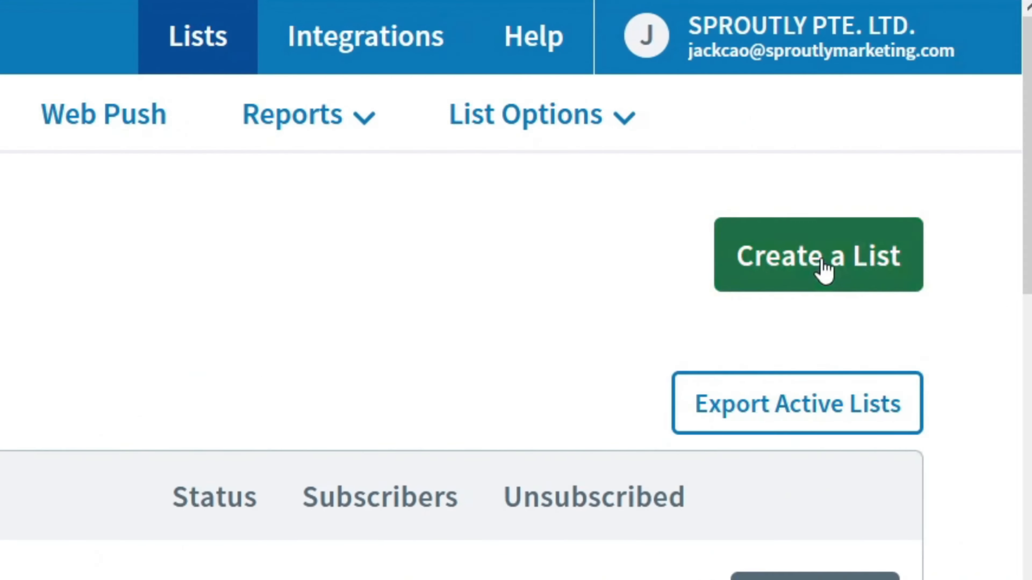
pyautogui.click(824, 269)
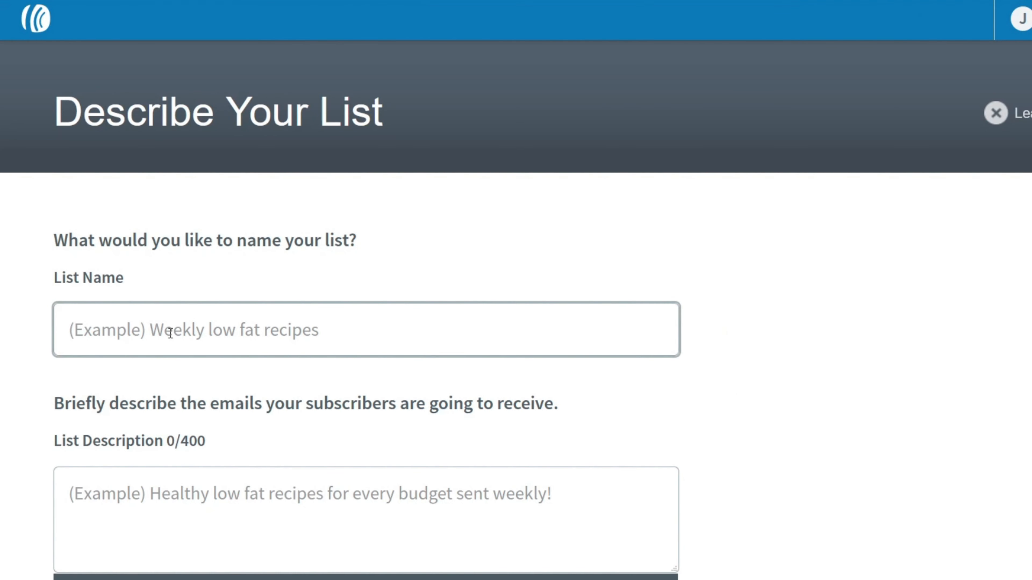
pyautogui.click(171, 334)
pyautogui.write('Marriage Booster')
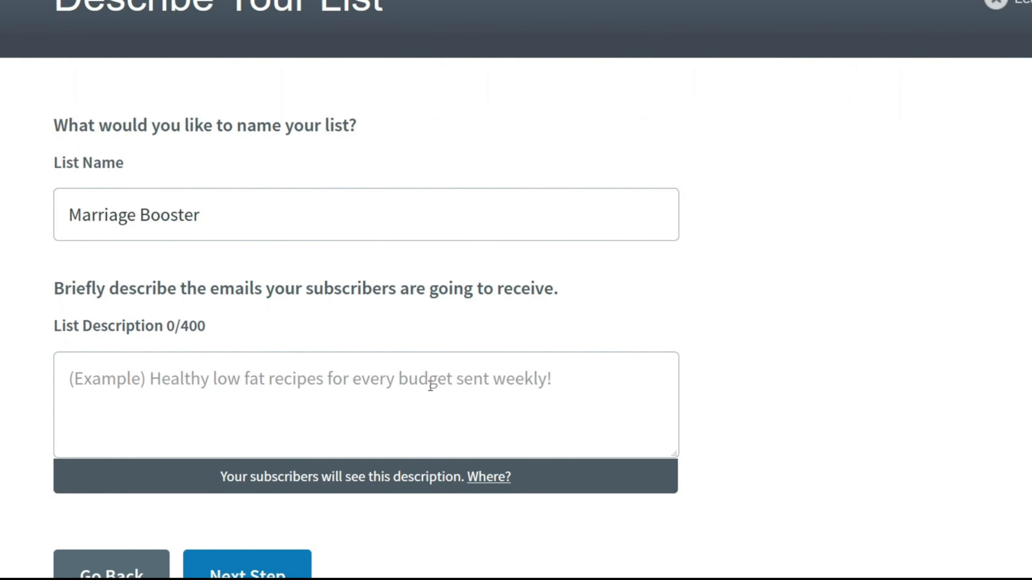
pyautogui.click(430, 501)
pyautogui.write('You will receive marriage tips that wi')
pyautogui.hotkey('ctrl', 'BackSpace')
pyautogui.hotkey('ctrl', 'BackSpace')
pyautogui.hotkey('ctrl', 'BackSpace')
pyautogui.hotkey('ctrl', 'BackSpace')
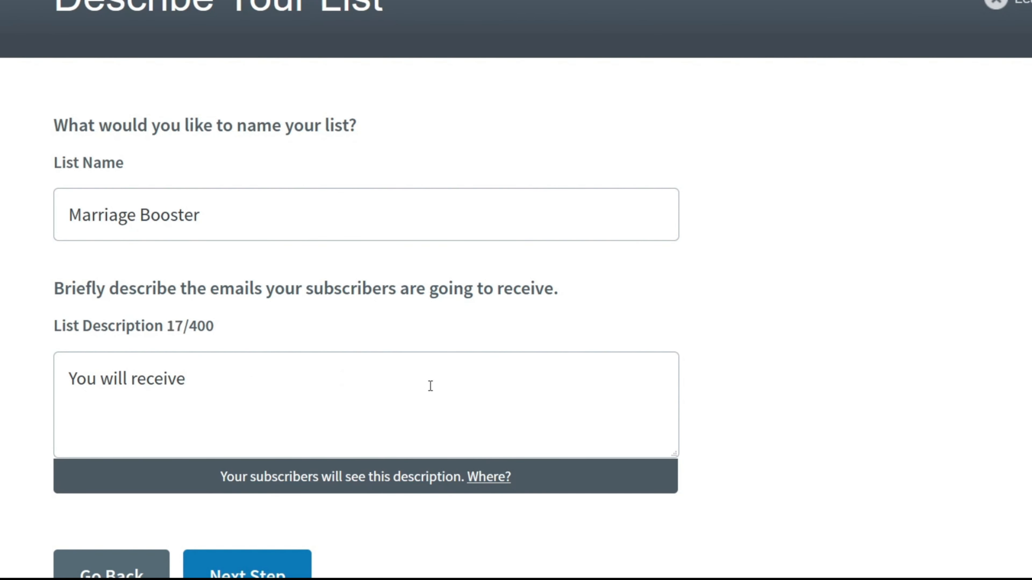
pyautogui.write('tips to enhance your marriage.')
# Step: Continue to the confirmation message and approve it to create Marriage Booster
pyautogui.scroll(-1, 430, 386)
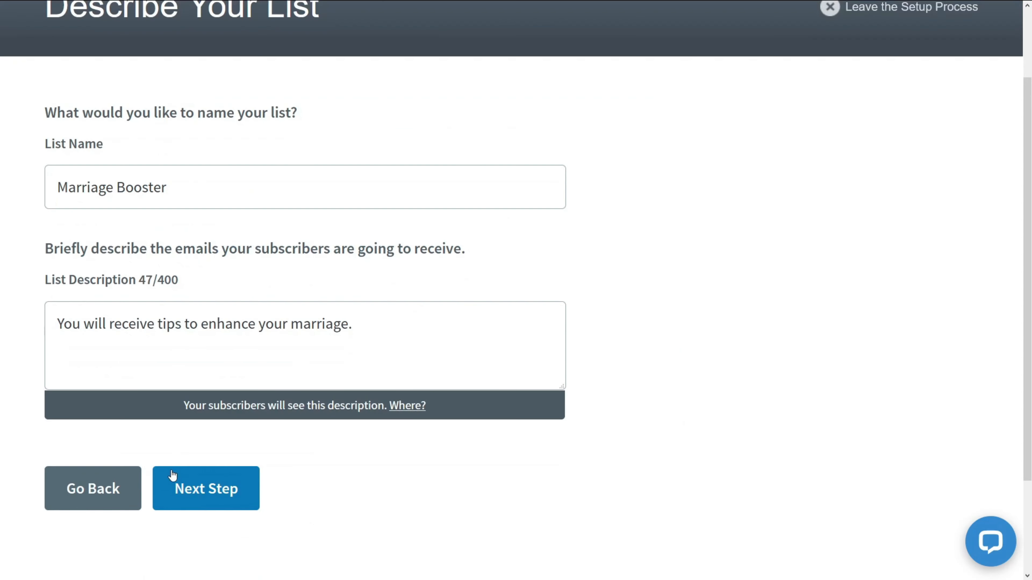
pyautogui.click(236, 497)
pyautogui.scroll(-10, 236, 497)
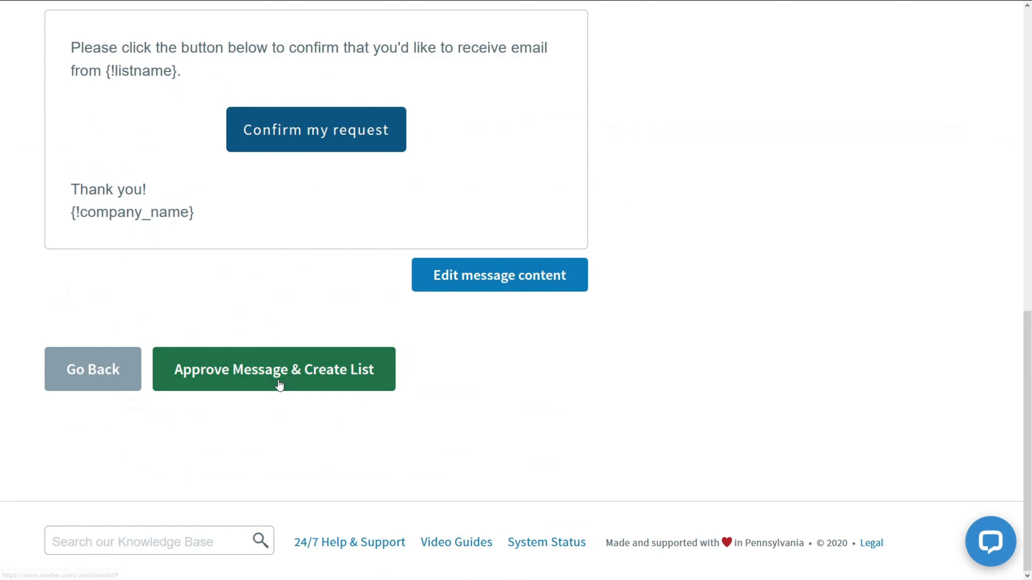
pyautogui.click(279, 384)
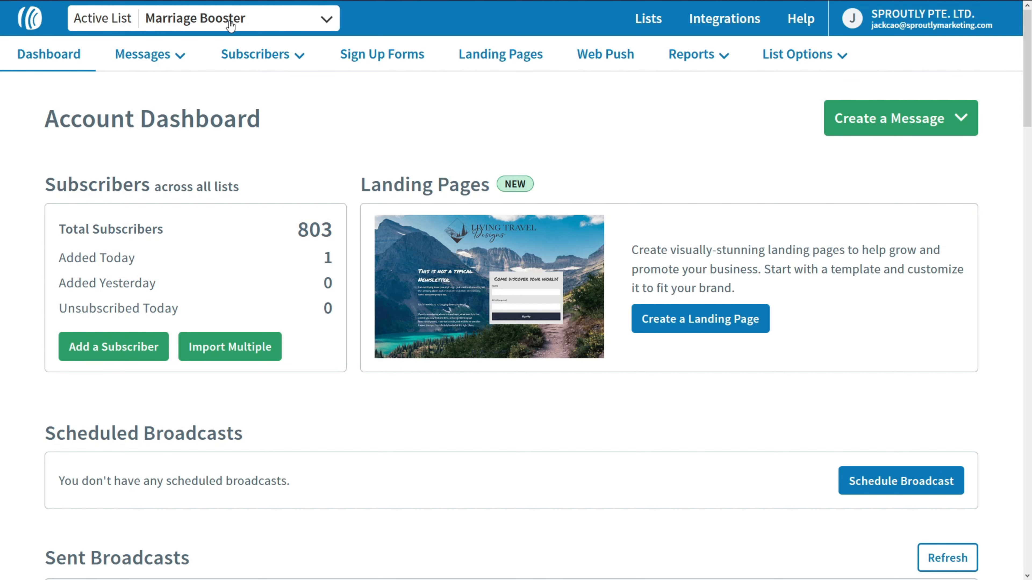
# Step: Start a new Marriage Booster sign-up form, keep the default design, and reach its Settings step
pyautogui.click(393, 60)
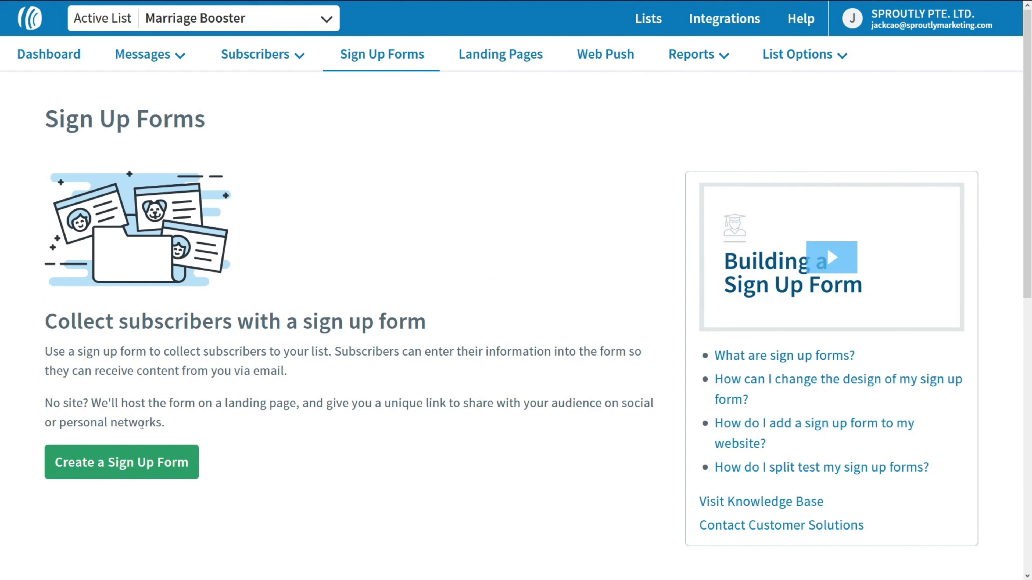
pyautogui.click(145, 464)
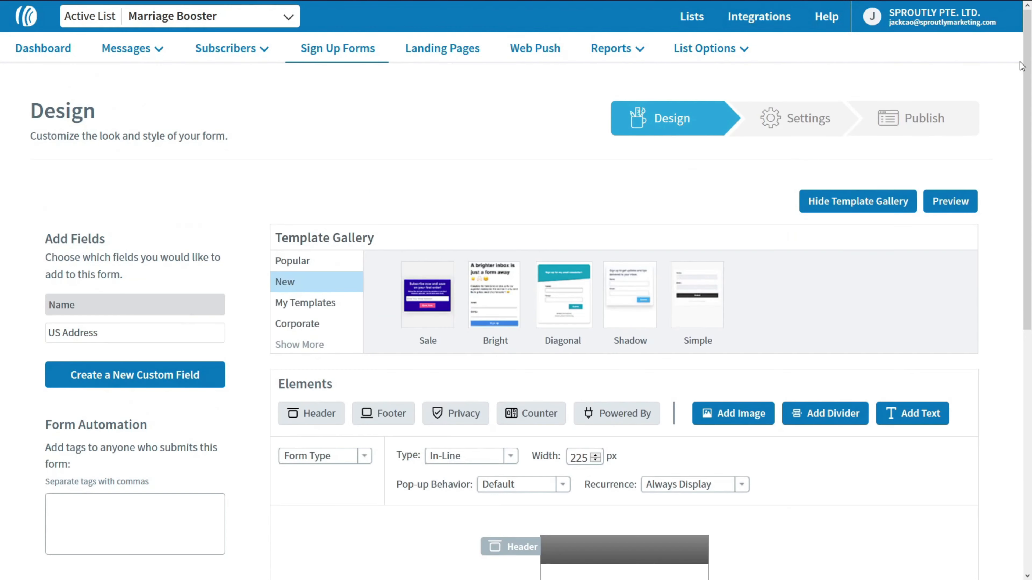
pyautogui.scroll(-9, 995, 284)
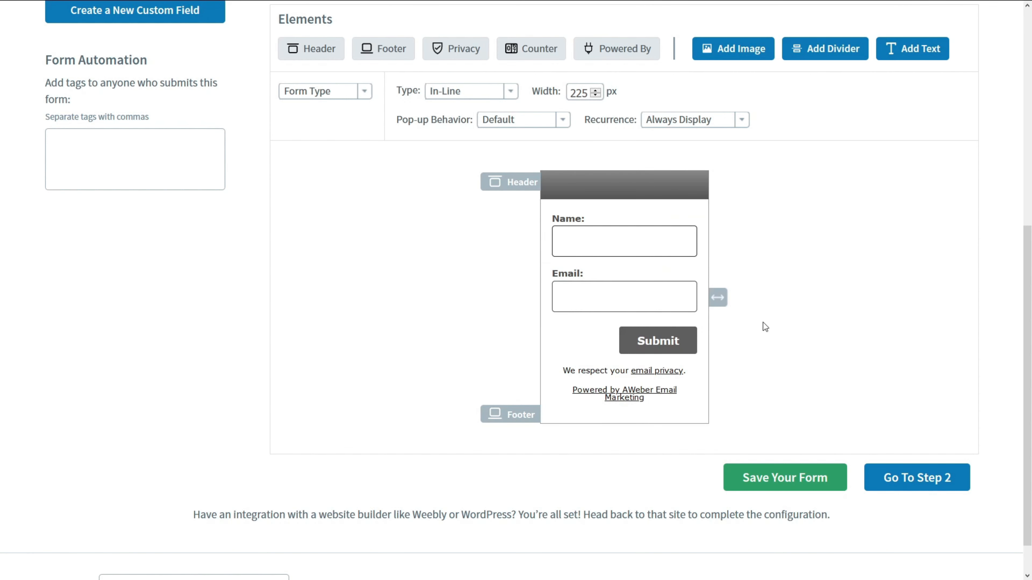
pyautogui.click(918, 478)
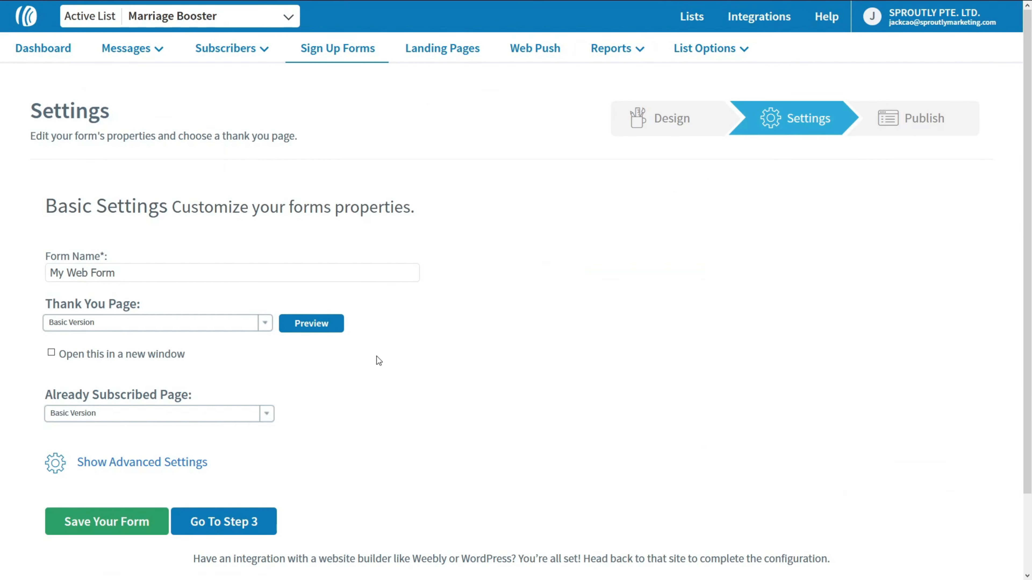
# Step: Rename the form to 'Marriage Booster Form', keep the Basic Version thank-you page, and save it
pyautogui.moveTo(129, 274); pyautogui.dragTo(13, 253)
pyautogui.write('Marriage Booster Form')
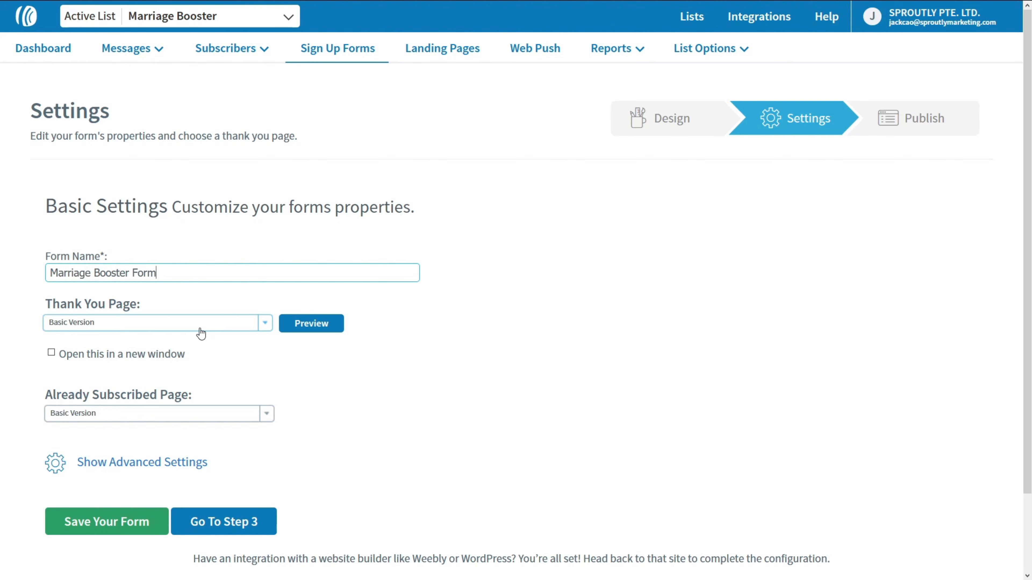
pyautogui.click(200, 333)
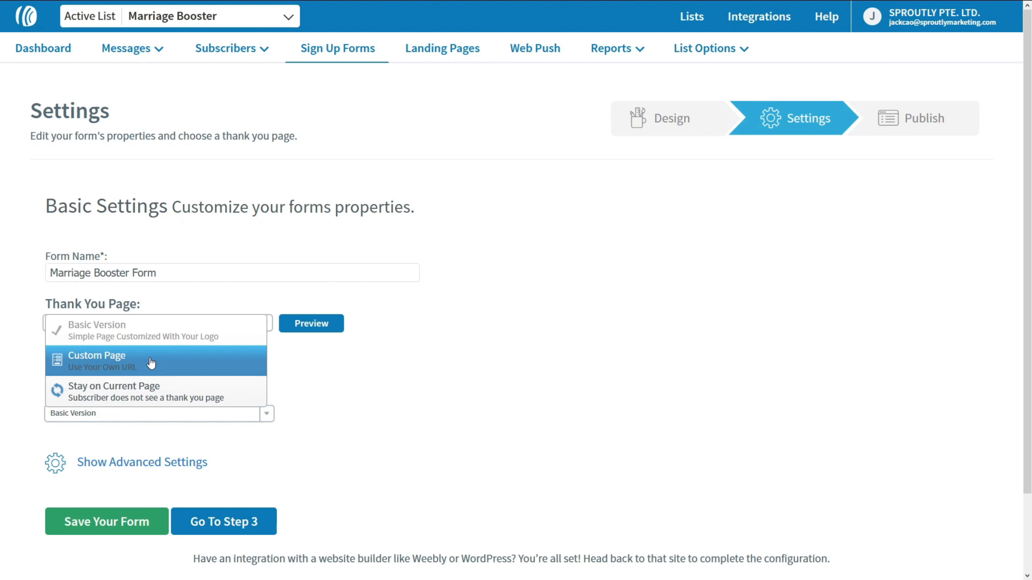
pyautogui.click(149, 333)
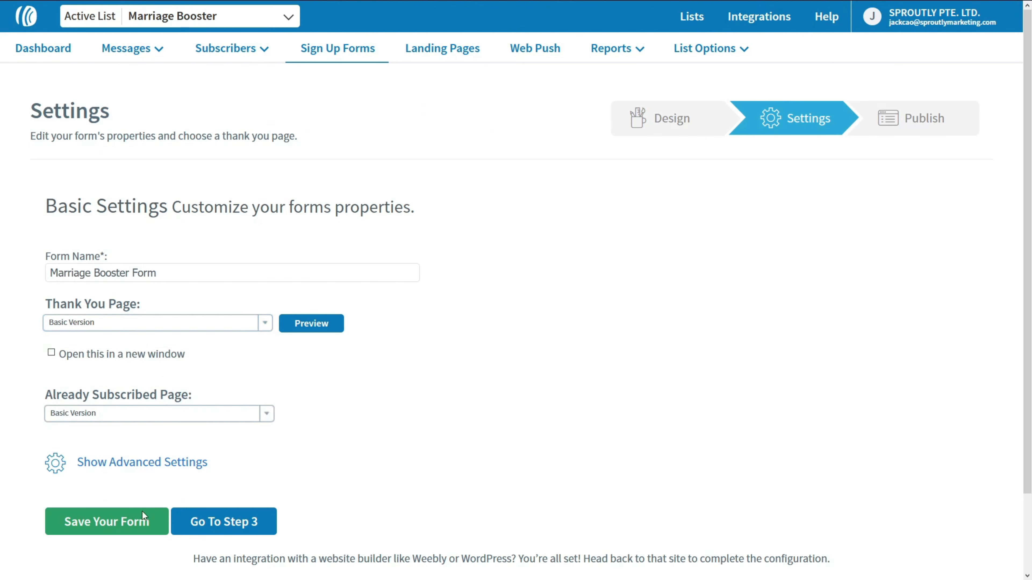
pyautogui.click(107, 524)
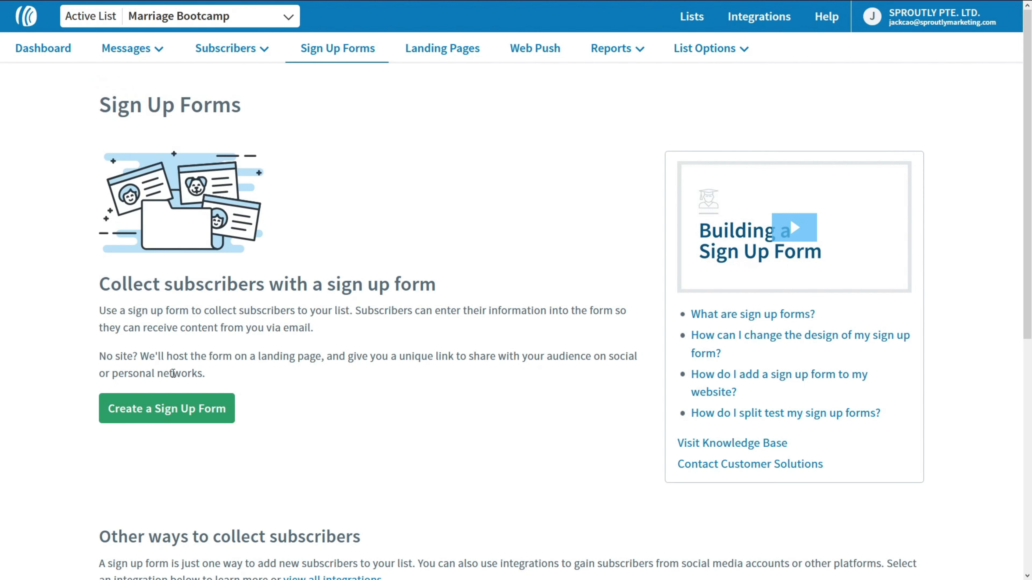
# Step: Create and save a Marriage Bootcamp sign-up form, then start renaming it 'Marriage Boot'
pyautogui.click(175, 414)
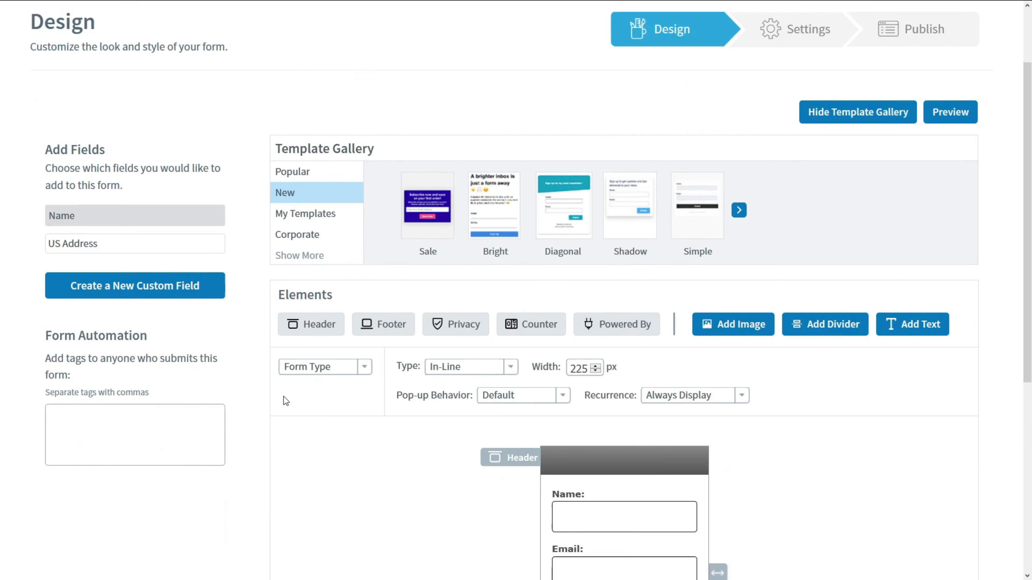
pyautogui.scroll(-5, 540, 391)
pyautogui.click(786, 439)
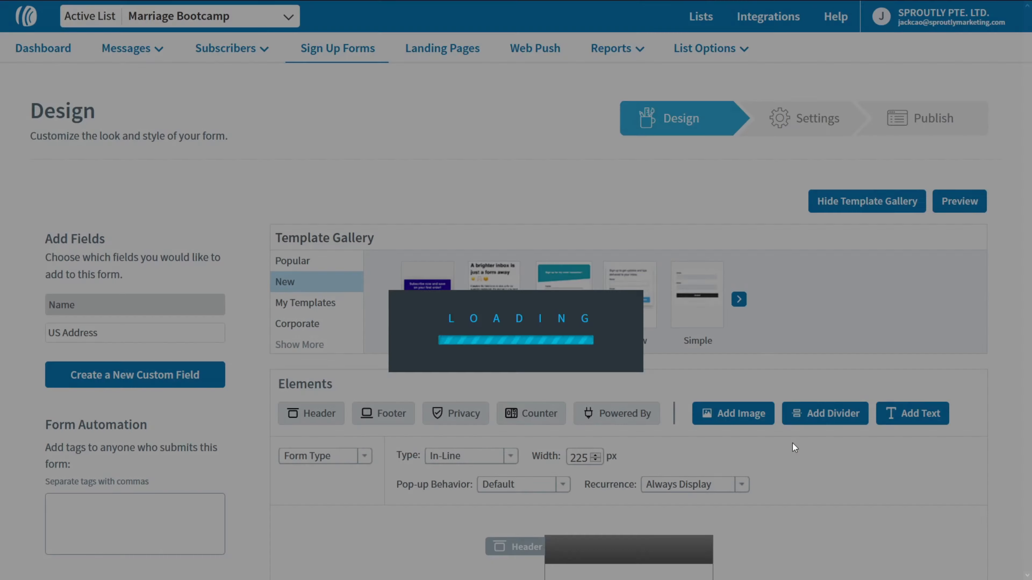
pyautogui.moveTo(162, 268); pyautogui.dragTo(1, 277)
pyautogui.write('Marriage Boot')
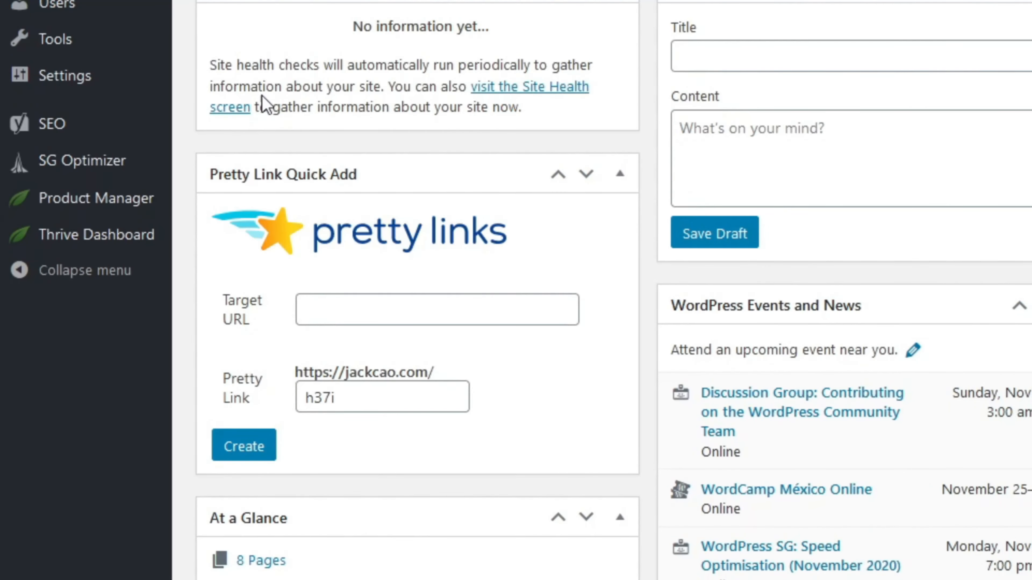
# Step: Open the Thrive Dashboard API Connections manager and add a new connection
pyautogui.click(98, 246)
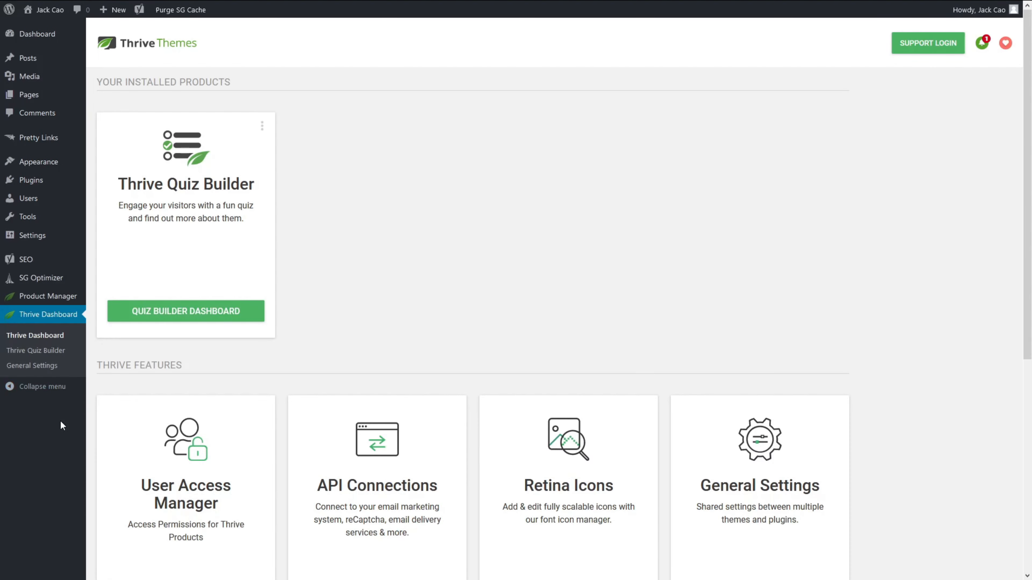
pyautogui.scroll(-6, 60, 421)
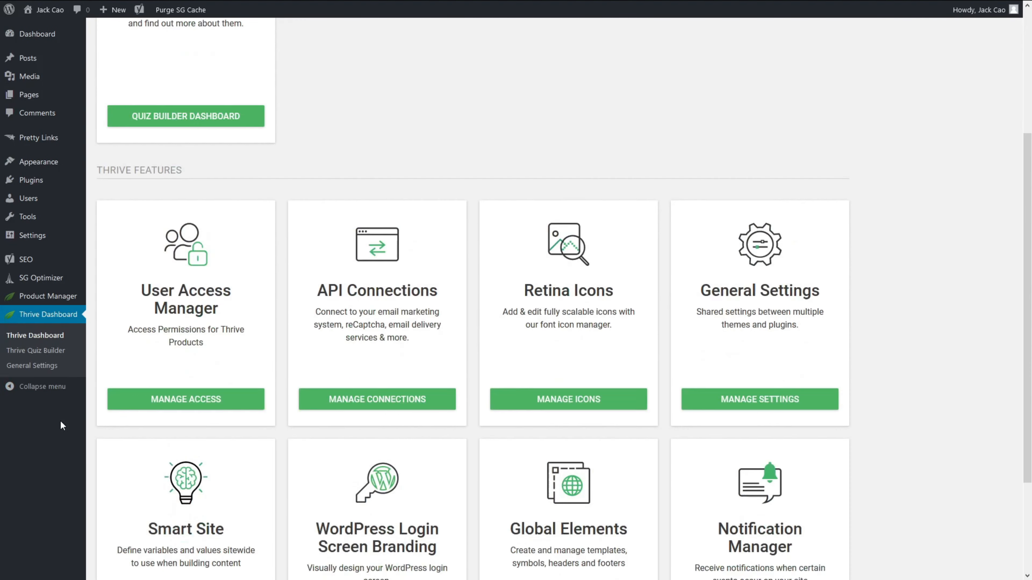
pyautogui.moveTo(326, 153); pyautogui.dragTo(472, 158)
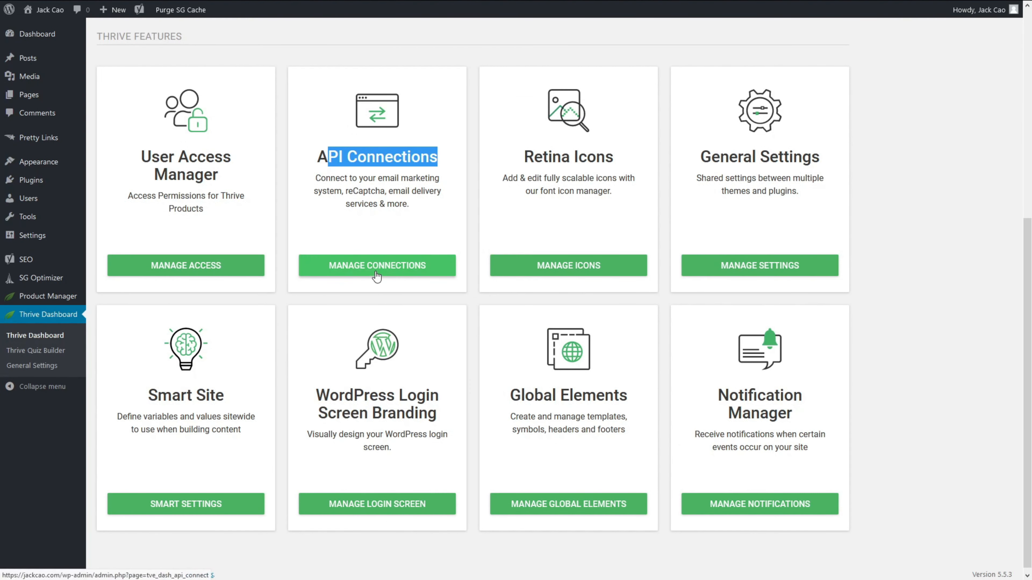
pyautogui.click(376, 272)
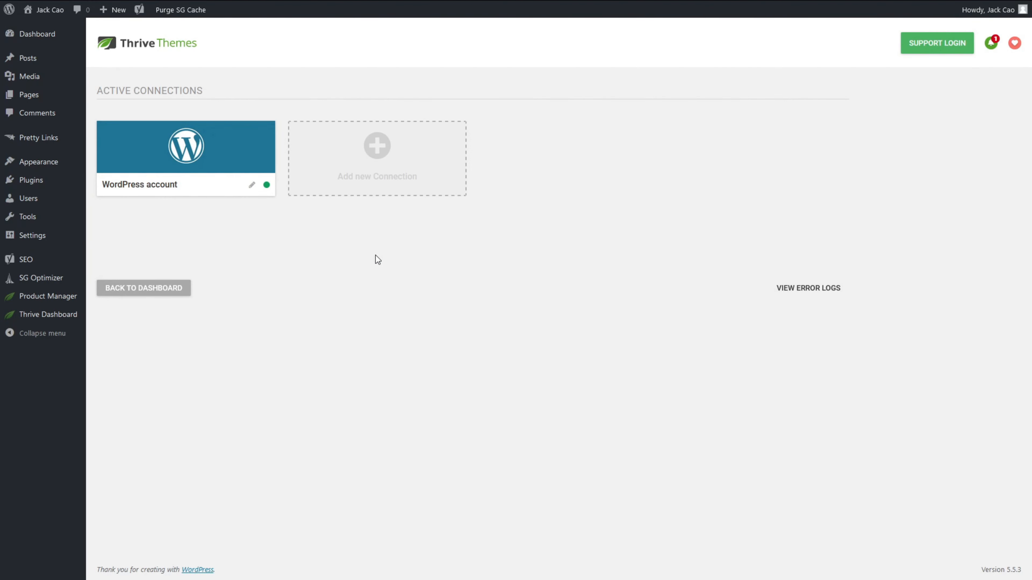
pyautogui.click(378, 149)
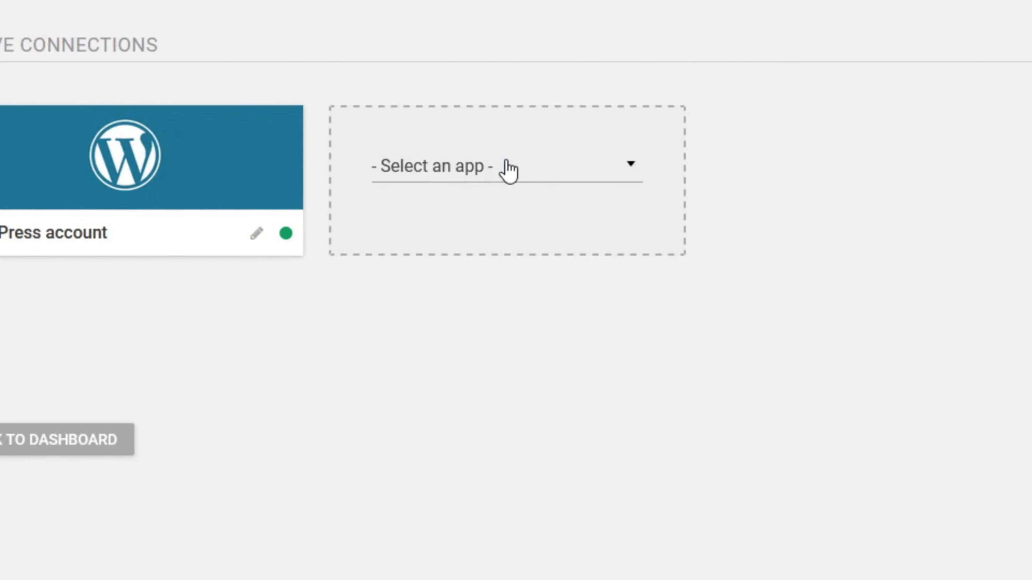
# Step: Choose AWeber, sign in with the account login on the authorization page, and allow access
pyautogui.click(506, 163)
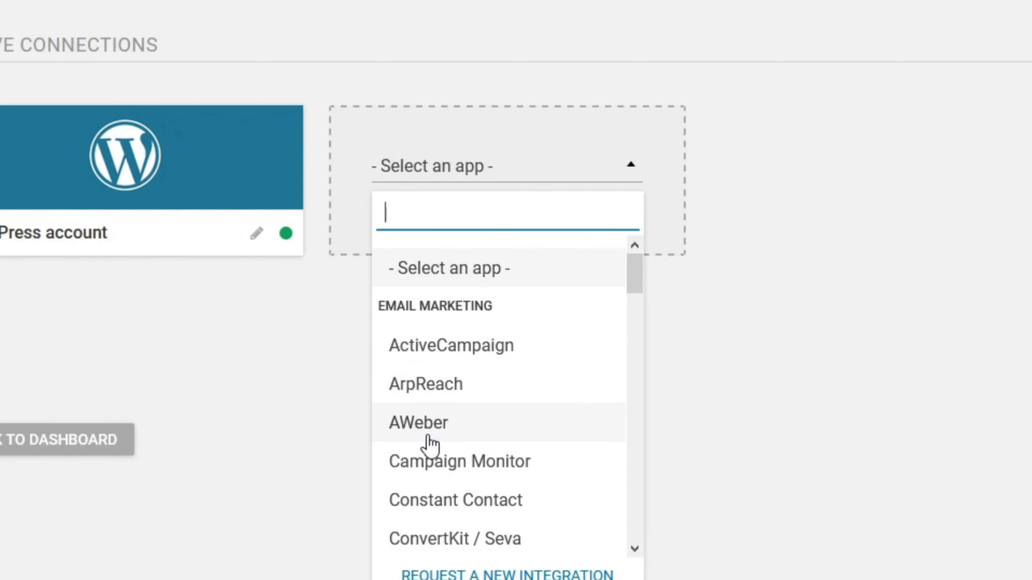
pyautogui.click(483, 437)
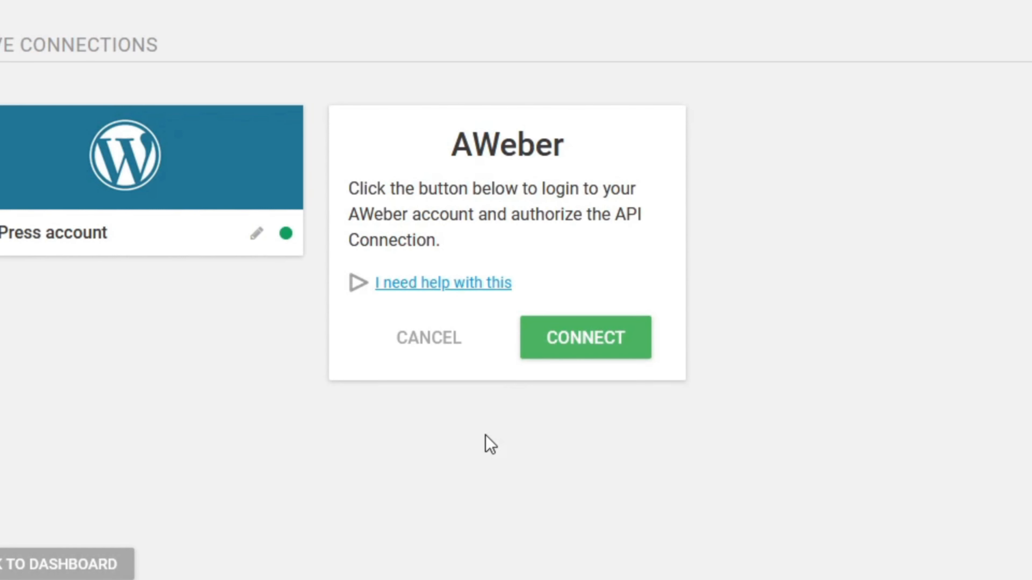
pyautogui.click(590, 345)
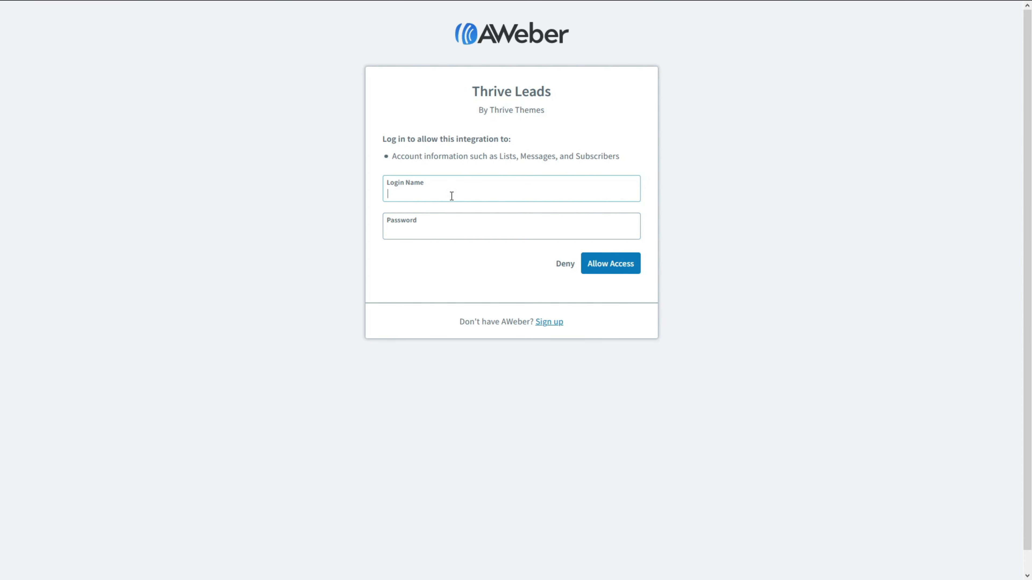
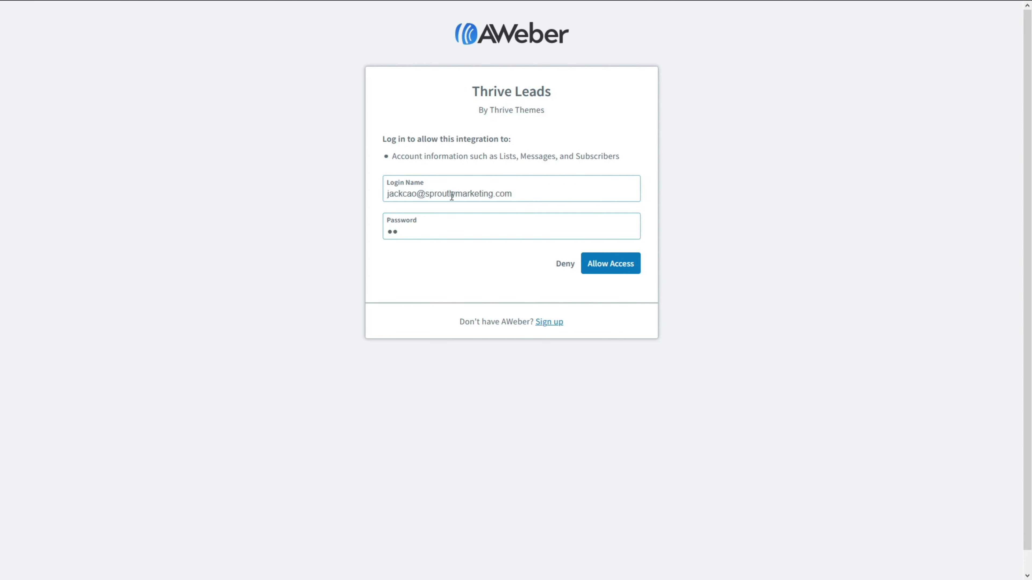
pyautogui.click(602, 268)
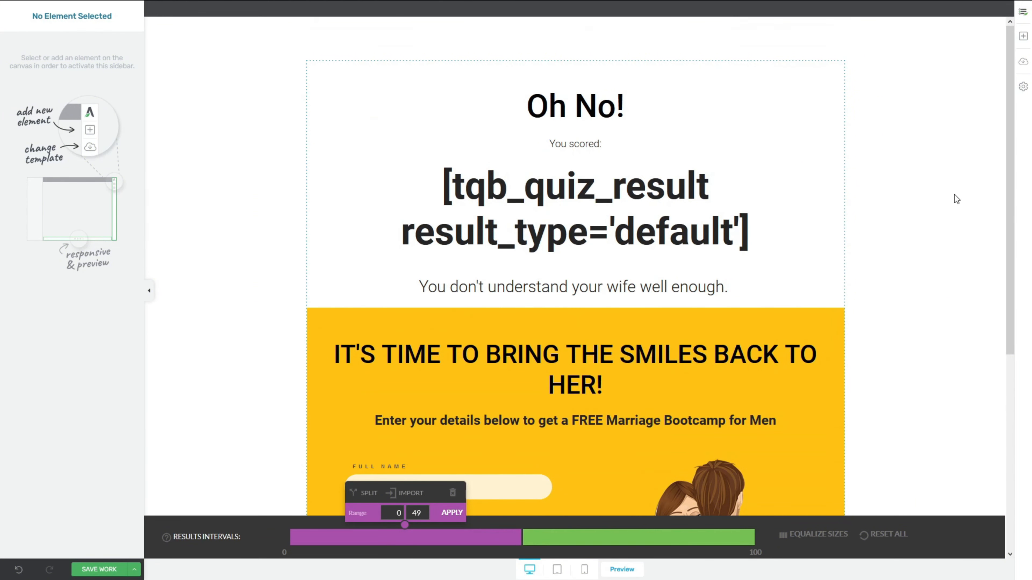
# Step: Connect the 0–49 result form to AWeber's Marriage Bootcamp list and save the work
pyautogui.scroll(-5, 956, 199)
pyautogui.click(451, 198)
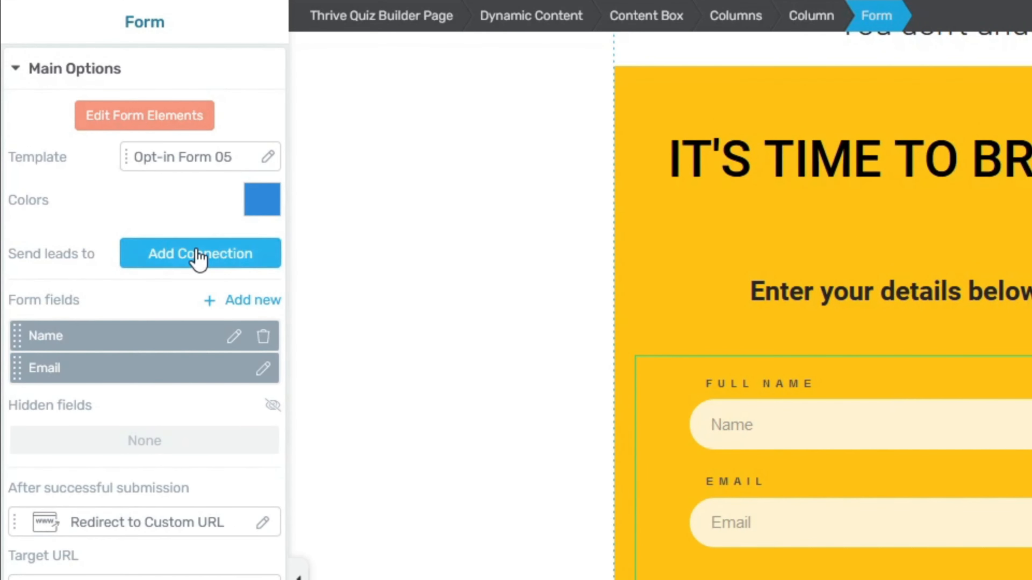
pyautogui.click(198, 256)
pyautogui.click(191, 328)
pyautogui.click(185, 412)
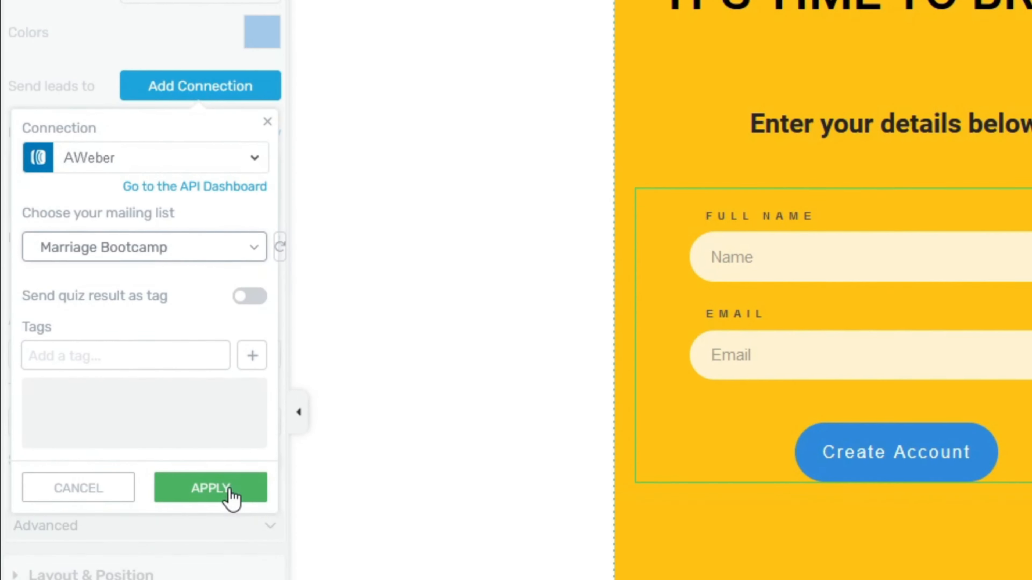
pyautogui.click(225, 486)
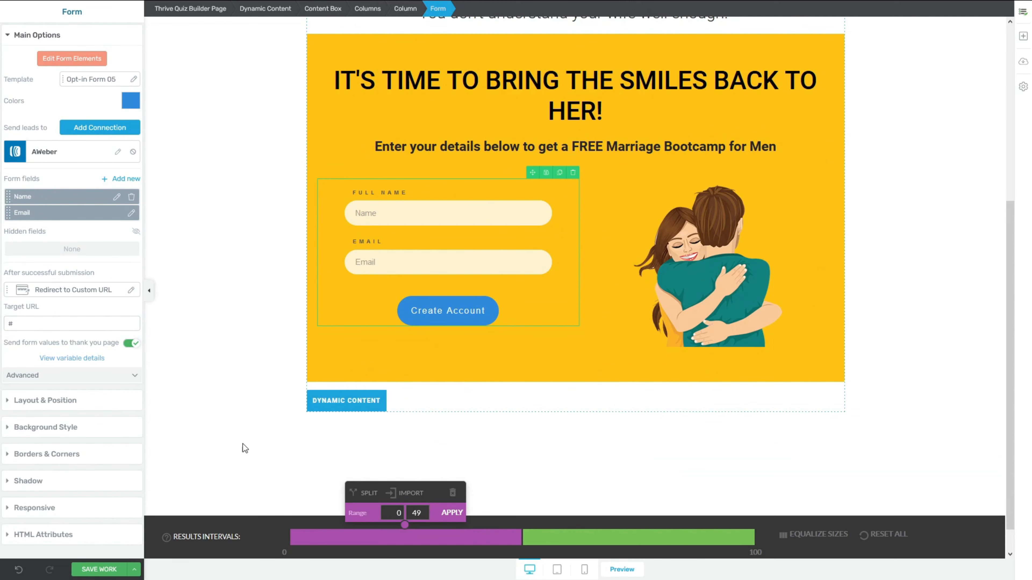
pyautogui.click(110, 569)
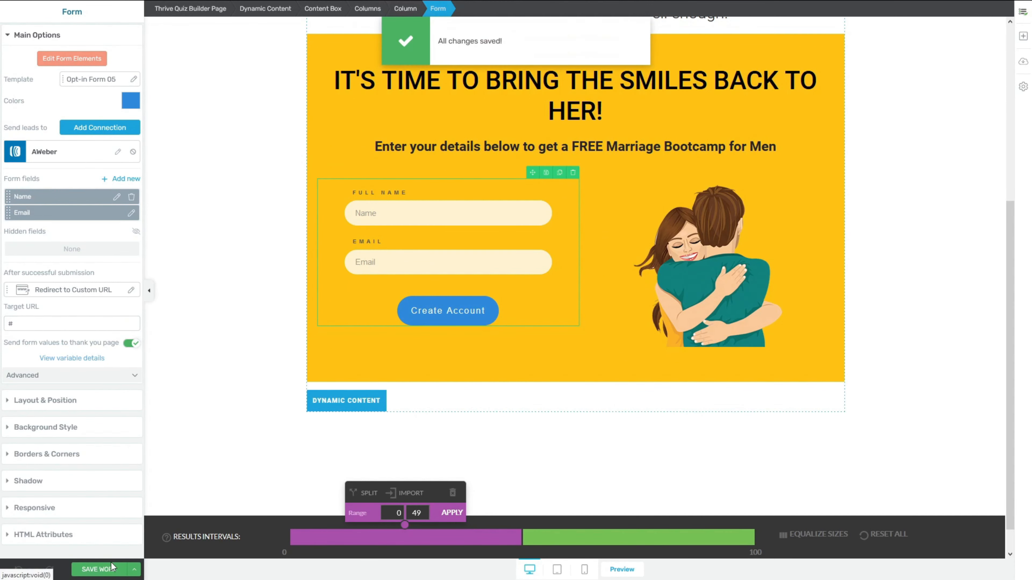
# Step: Connect the 50–100 result form to AWeber's Marriage Booster list and save the work
pyautogui.click(618, 542)
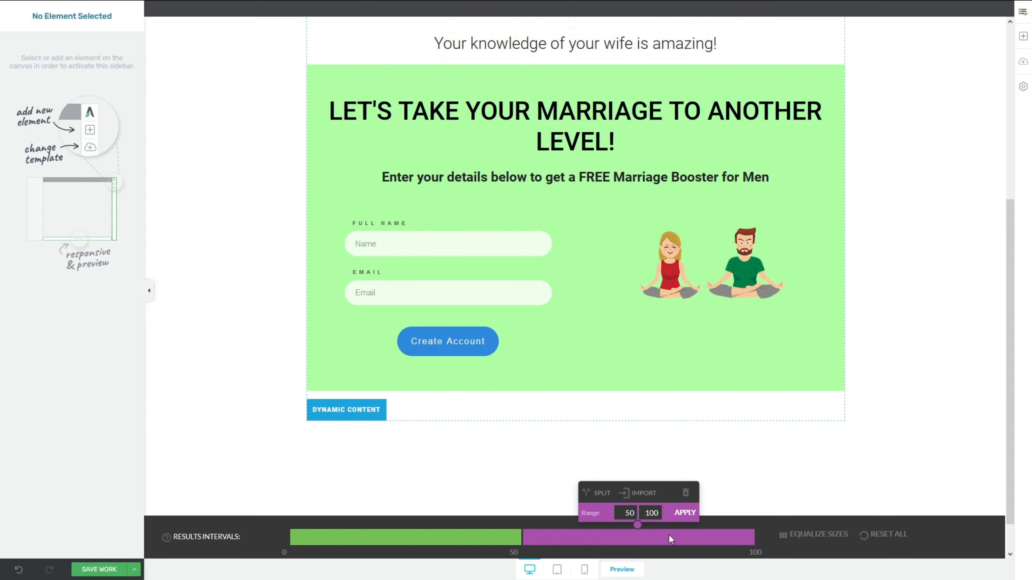
pyautogui.click(501, 224)
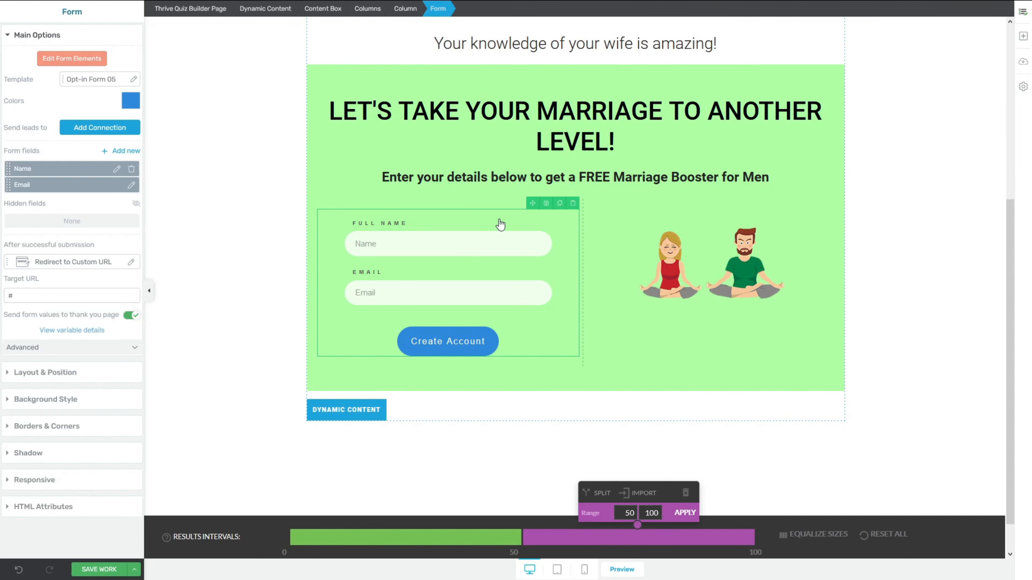
pyautogui.click(95, 129)
pyautogui.click(96, 163)
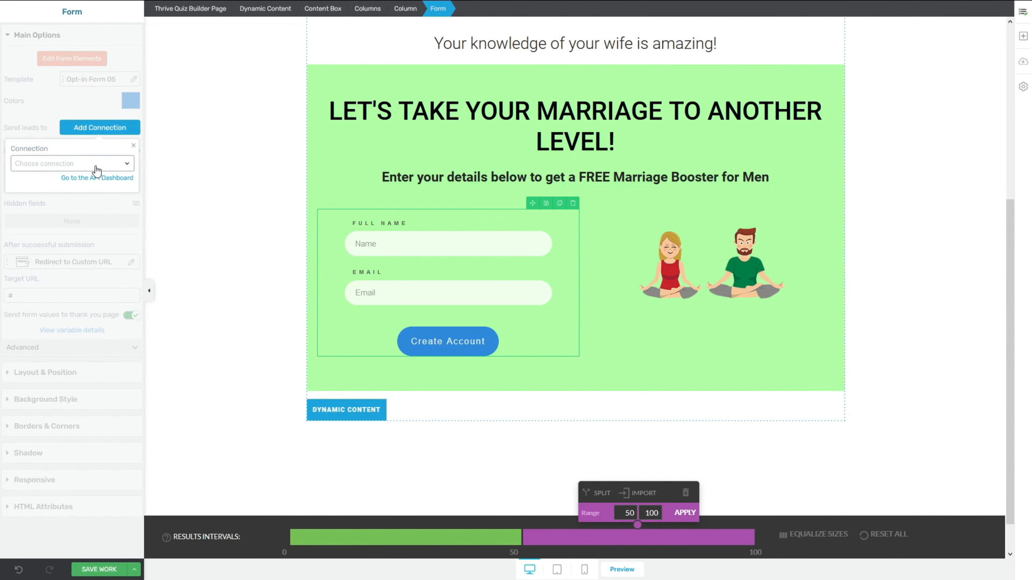
pyautogui.click(90, 206)
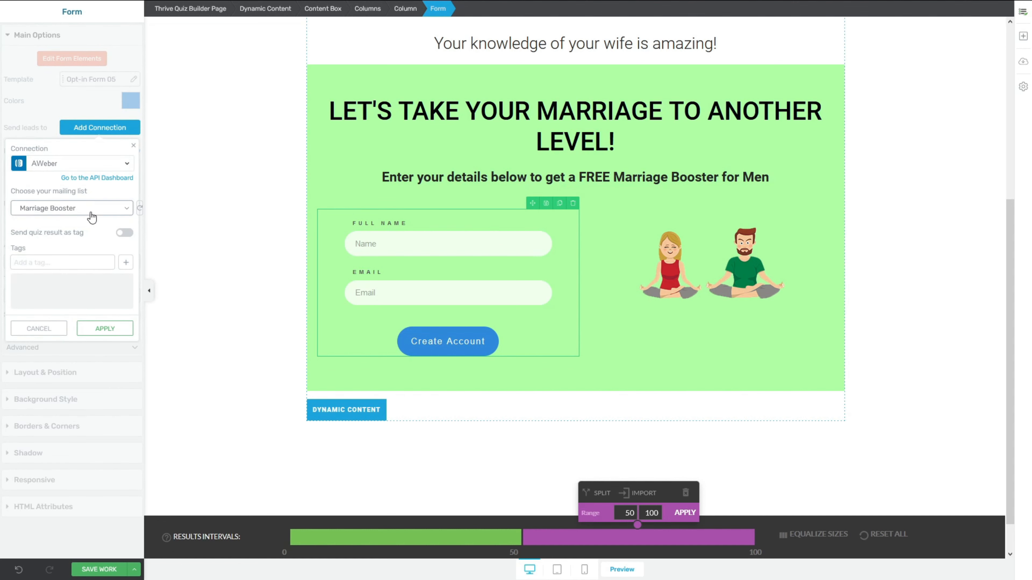
pyautogui.click(117, 330)
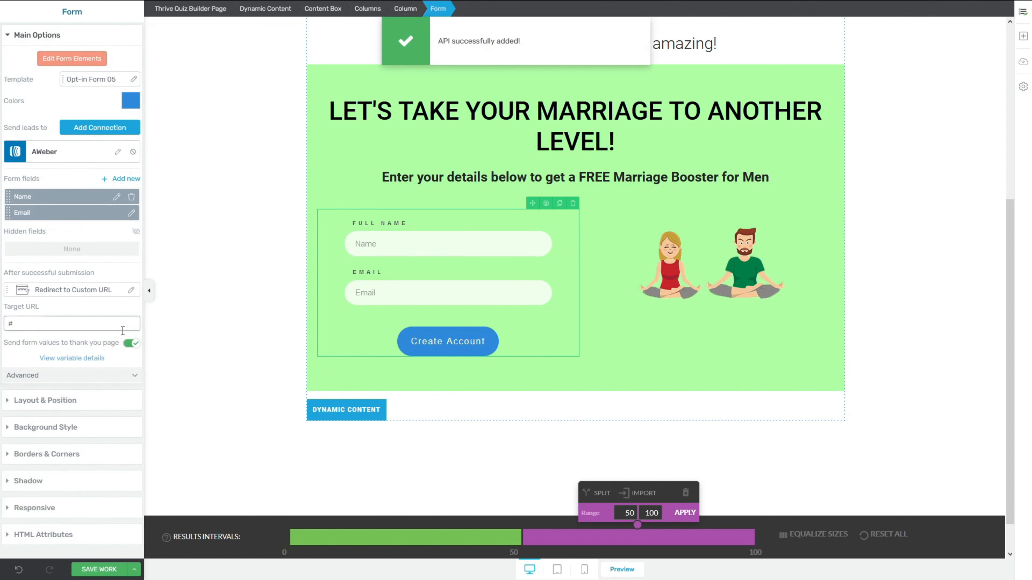
pyautogui.click(105, 570)
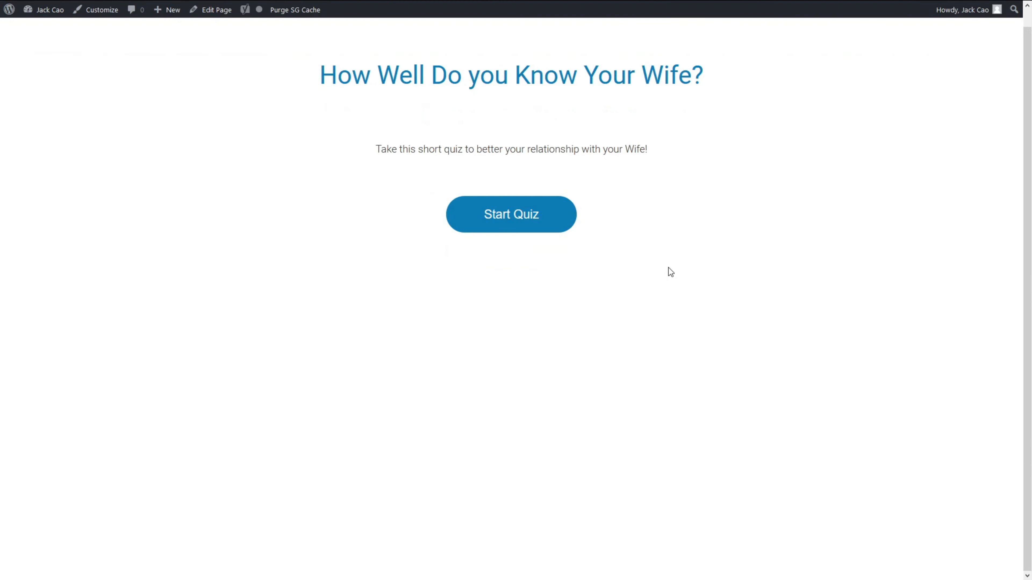
# Step: Take the live quiz, answering the complaints, quarrel and job-loss questions for a 100% result
pyautogui.click(530, 225)
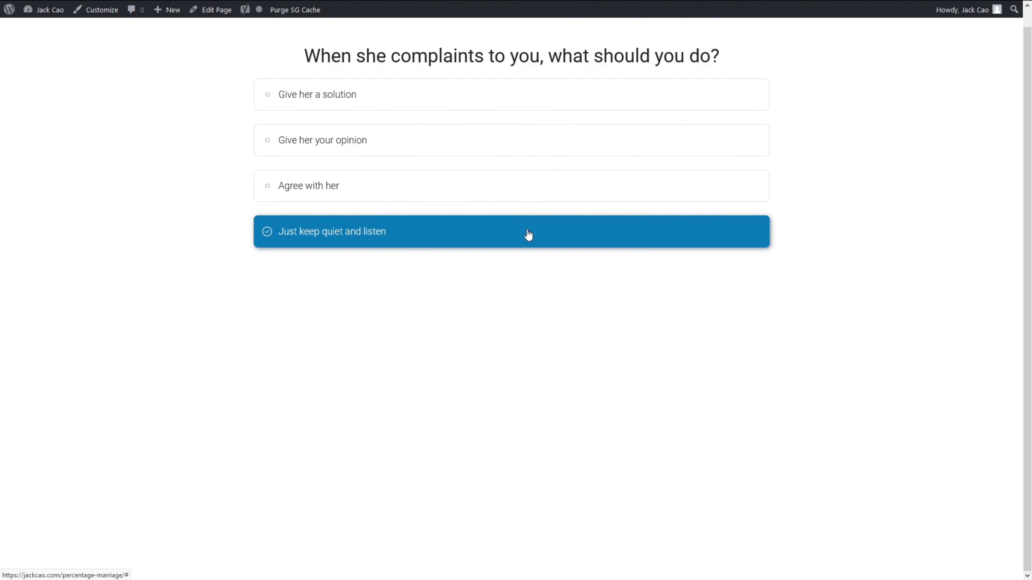
pyautogui.click(528, 235)
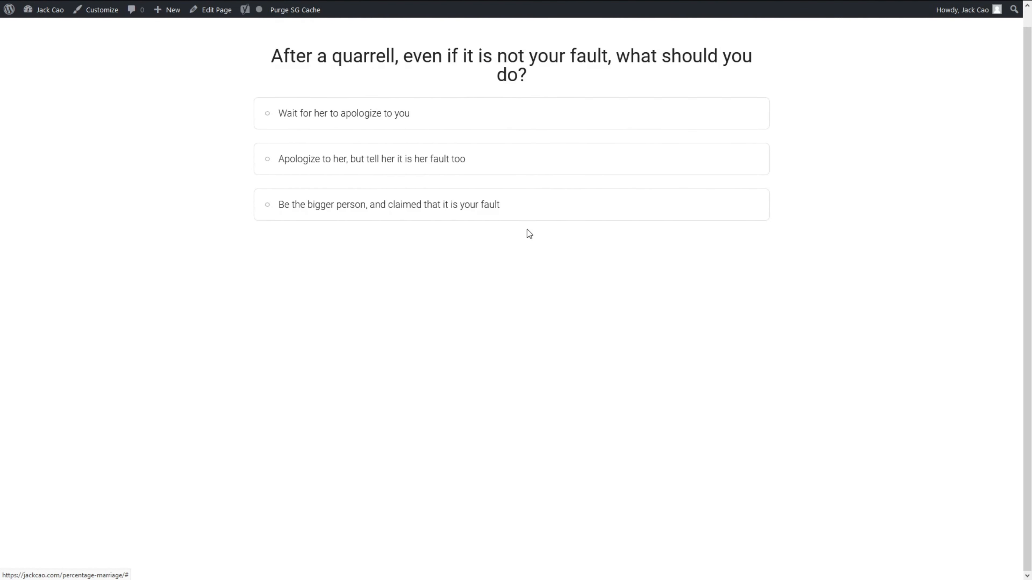
pyautogui.click(499, 213)
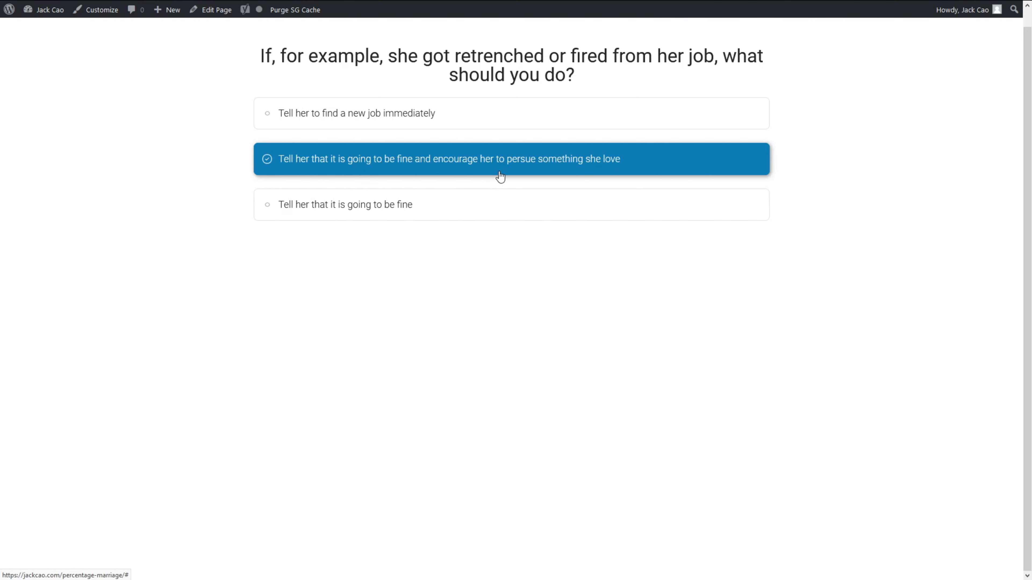
pyautogui.click(509, 166)
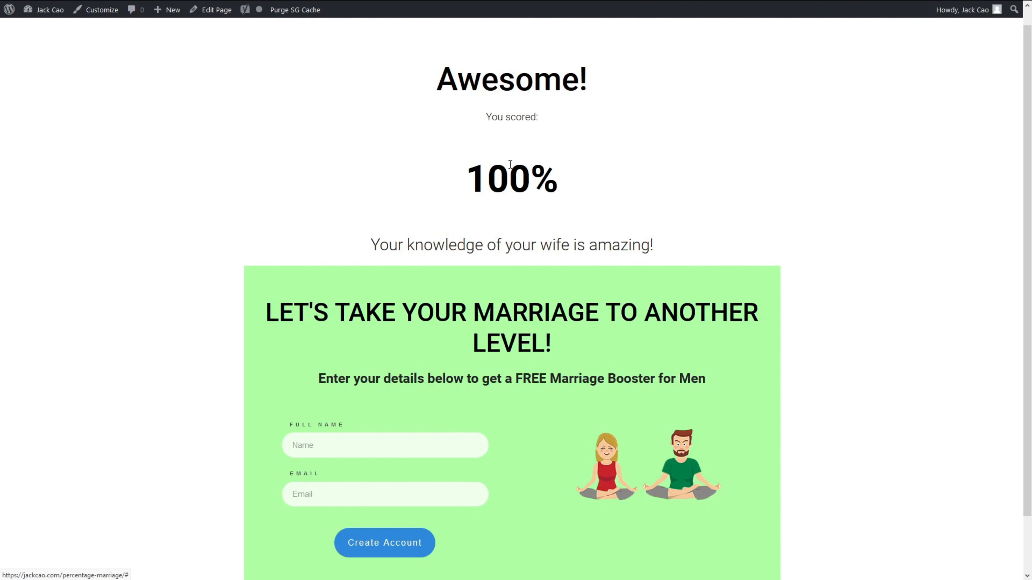
# Step: Submit a test signup on the results form and check it among AWeber's list subscribers
pyautogui.scroll(-2, 510, 165)
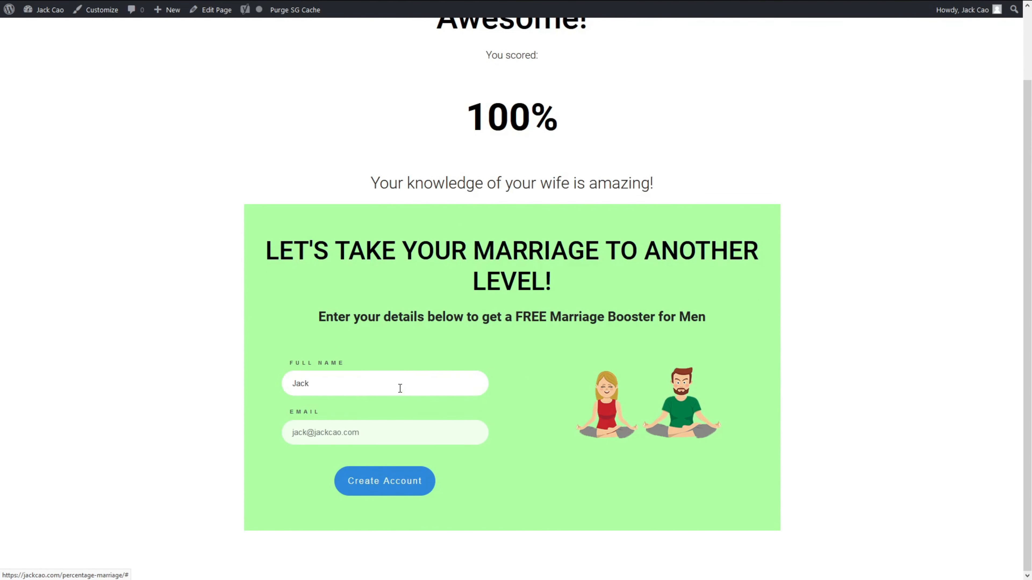
pyautogui.click(385, 481)
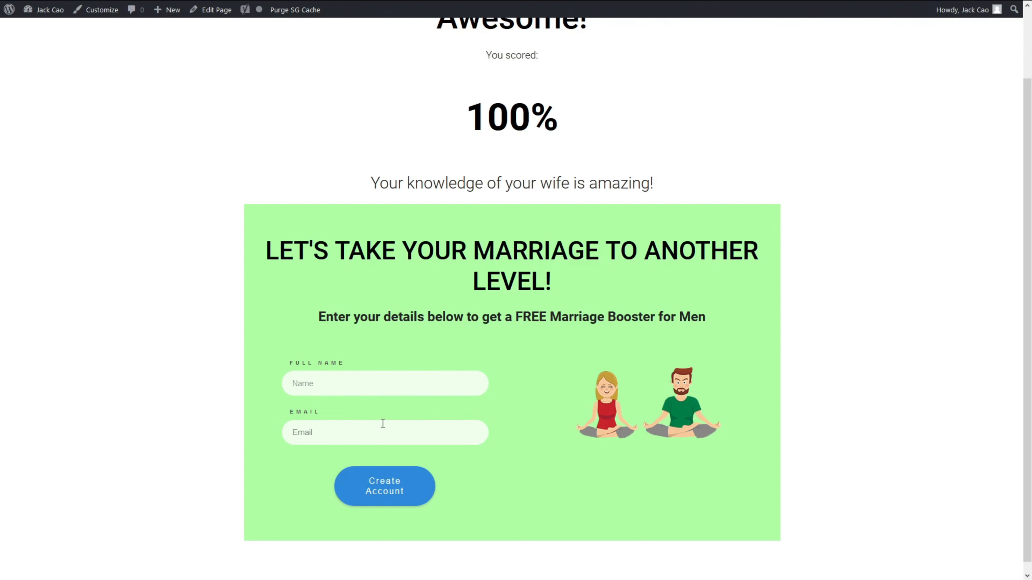
pyautogui.click(152, 10)
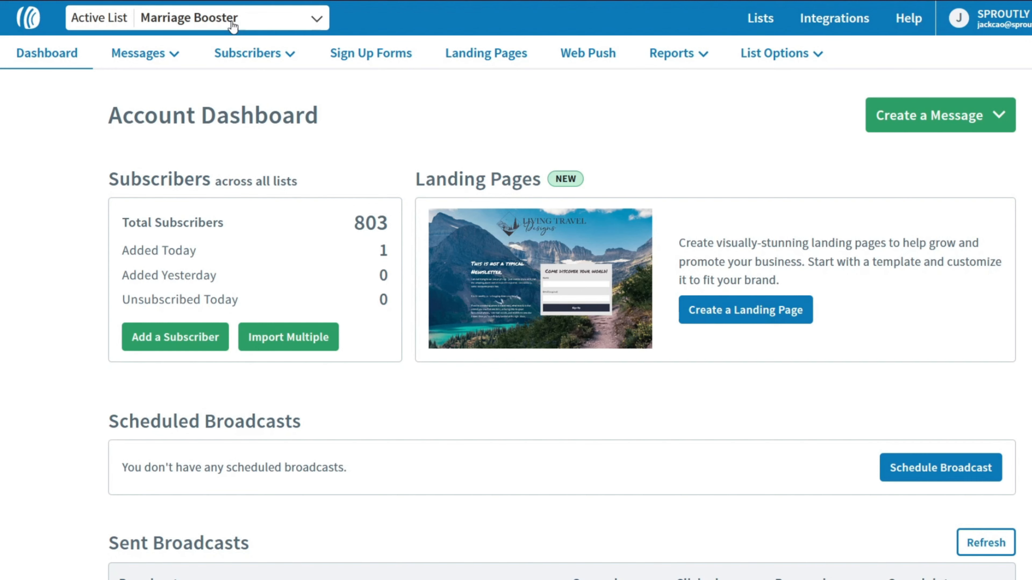
pyautogui.click(244, 53)
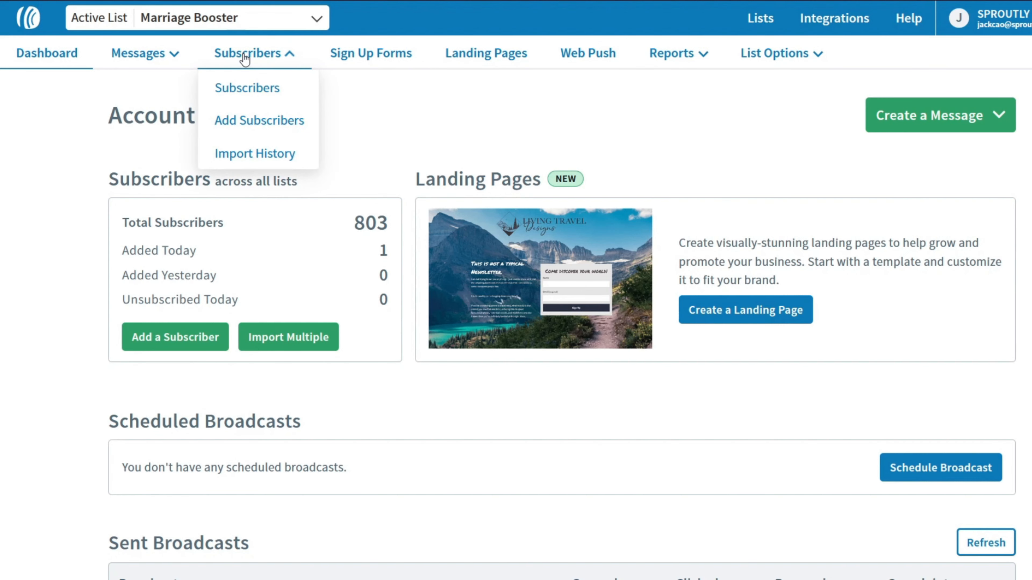